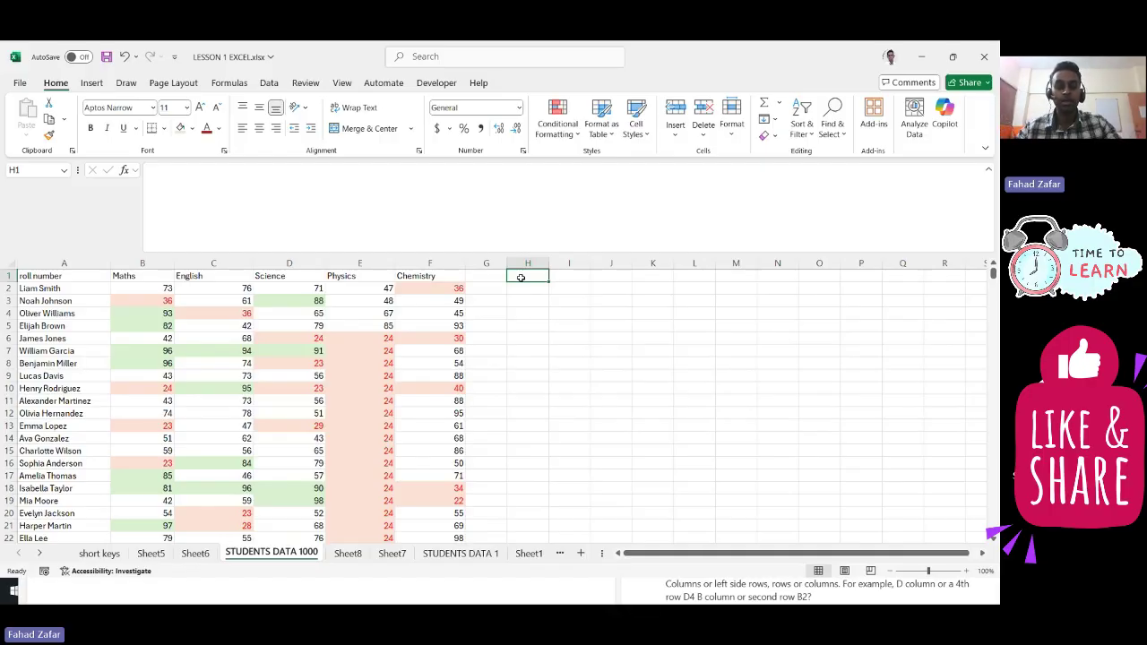
{"action": "key", "text": "Left"}
{"action": "key", "text": "Left"}
{"action": "key", "text": "Left"}
{"action": "key", "text": "Left"}
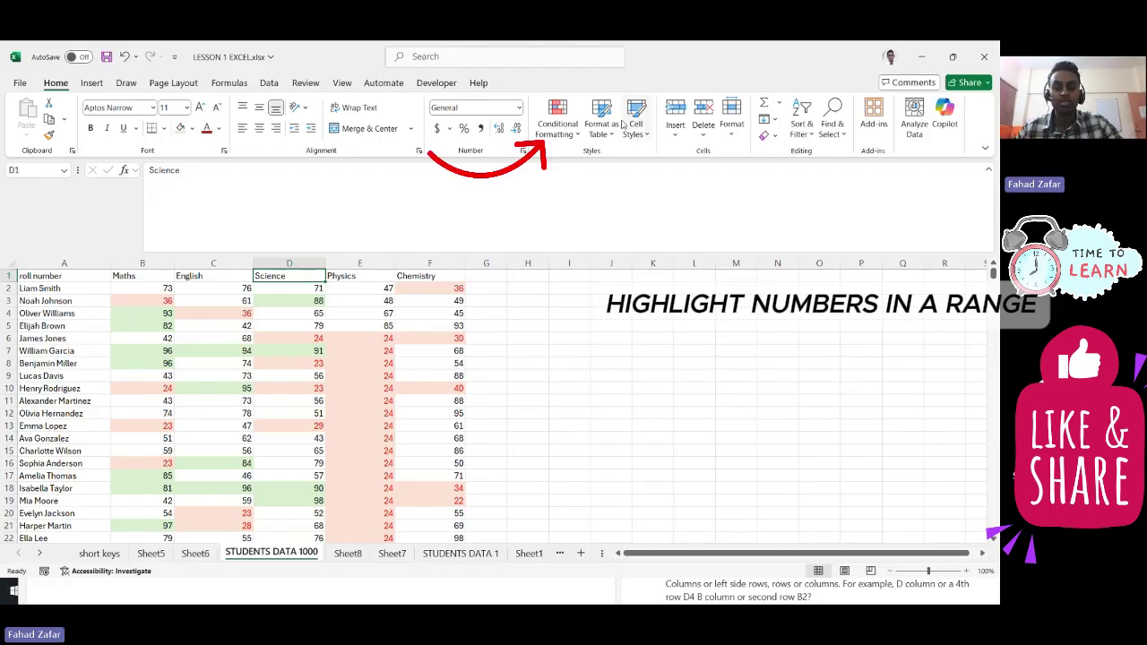
{"action": "left_click", "coordinate": [568, 133]}
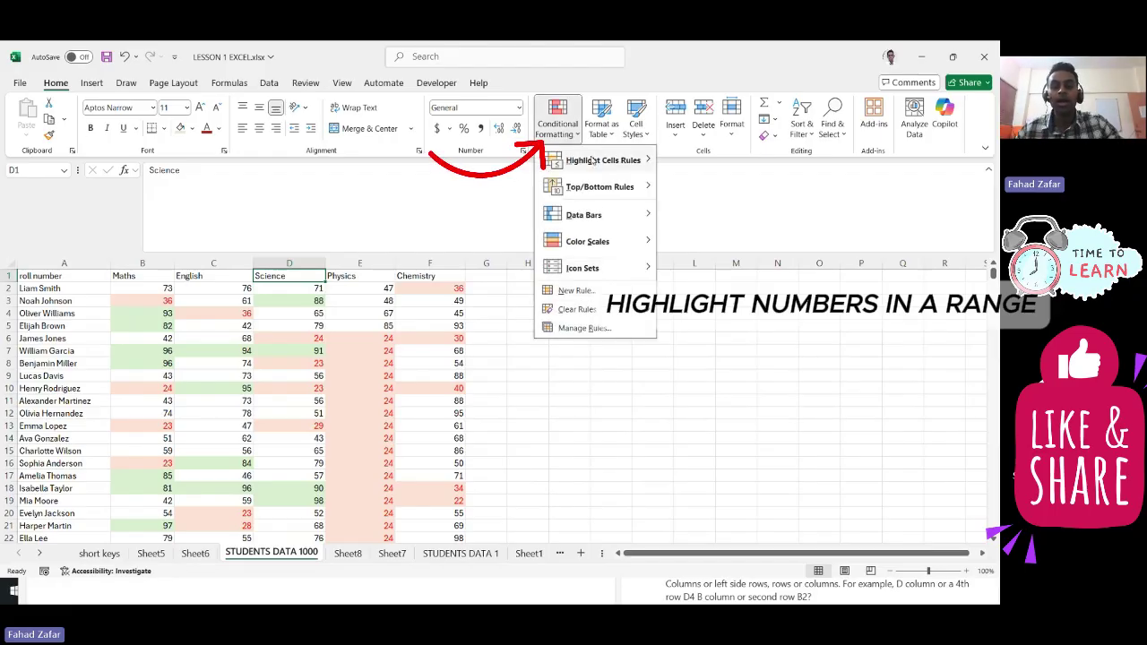
{"action": "mouse_move", "coordinate": [591, 161]}
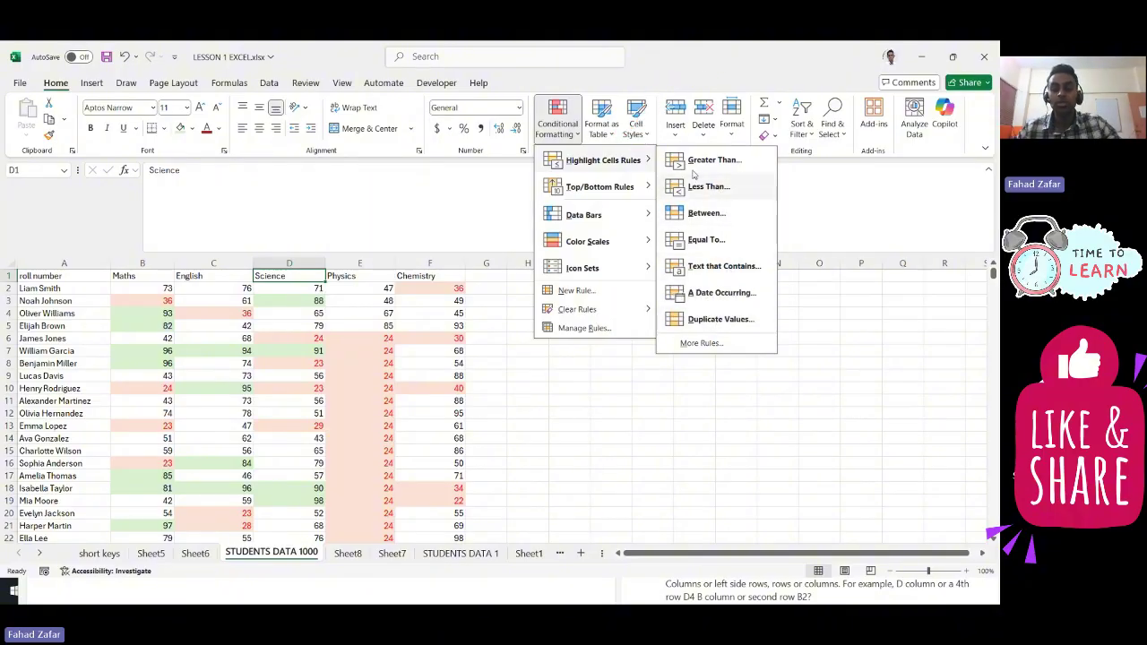
{"action": "mouse_move", "coordinate": [609, 186]}
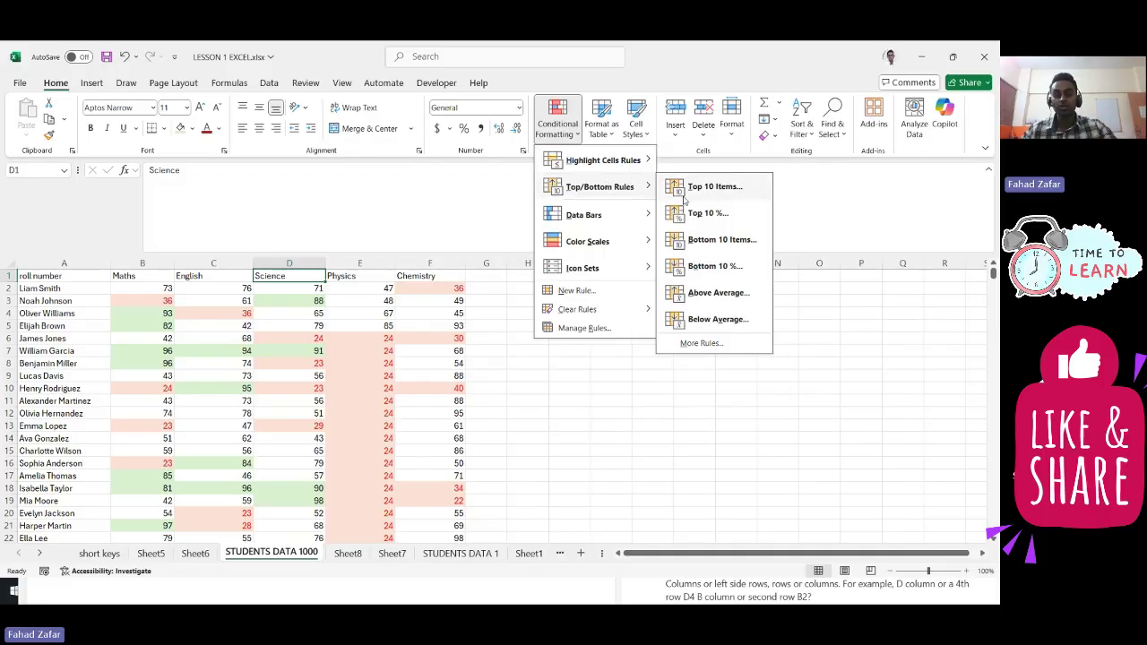
{"action": "left_click", "coordinate": [371, 348]}
{"action": "left_click", "coordinate": [365, 303]}
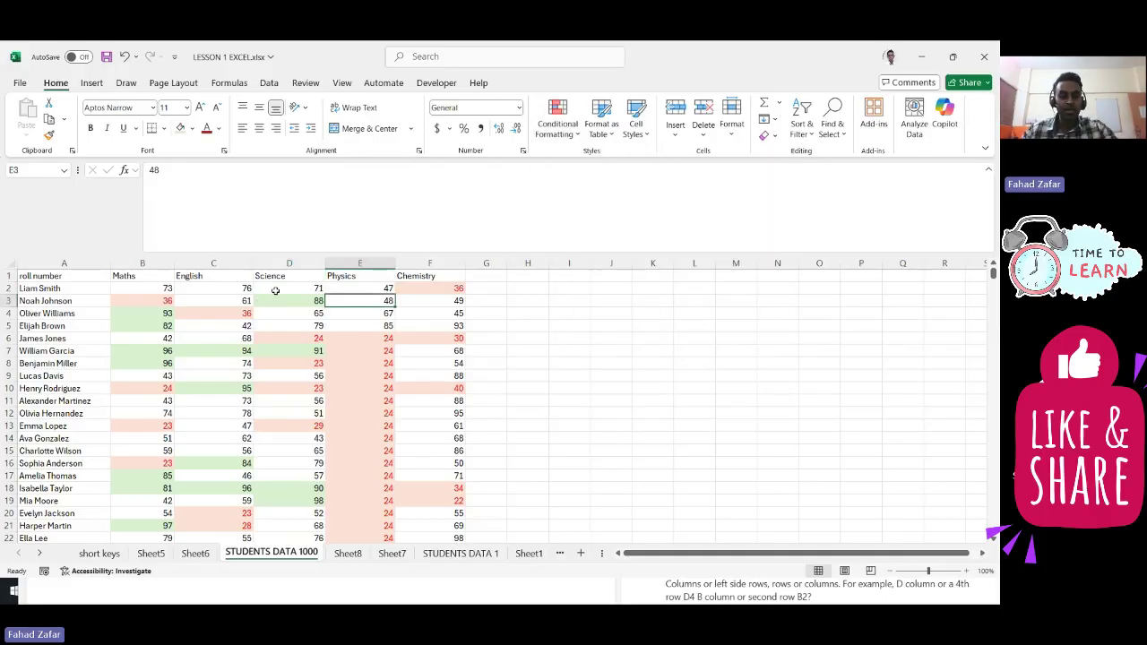
Step: Clear the colour highlighting from the whole sheet by copying the plain format of the Maths header onto all cells
{"action": "left_click", "coordinate": [130, 276]}
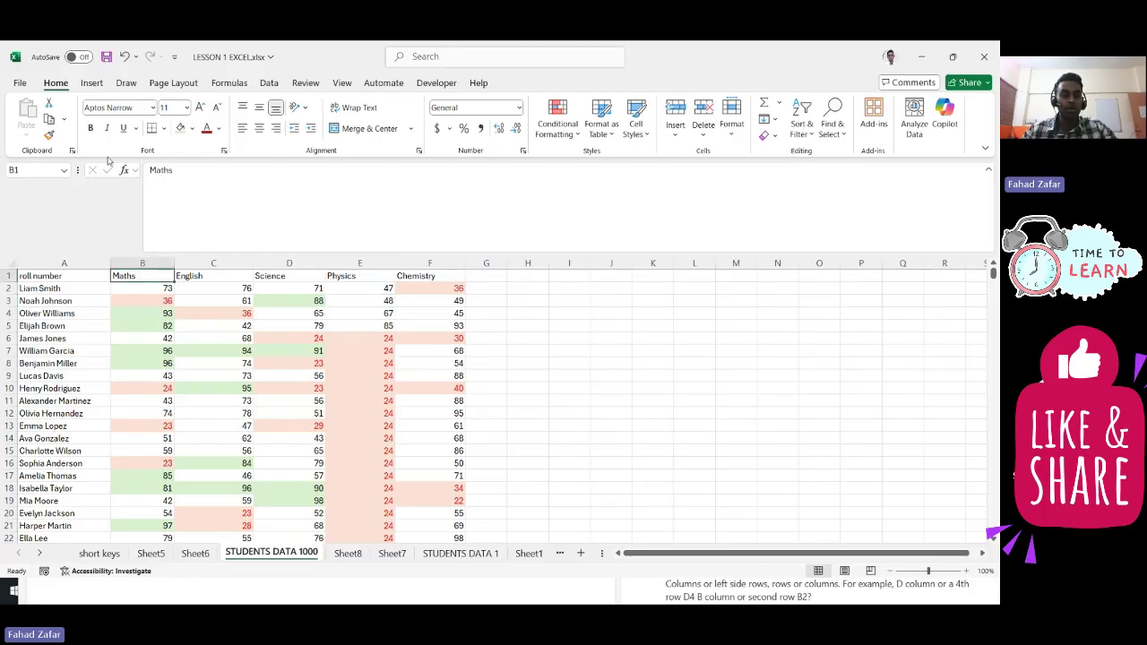
{"action": "left_click", "coordinate": [49, 134]}
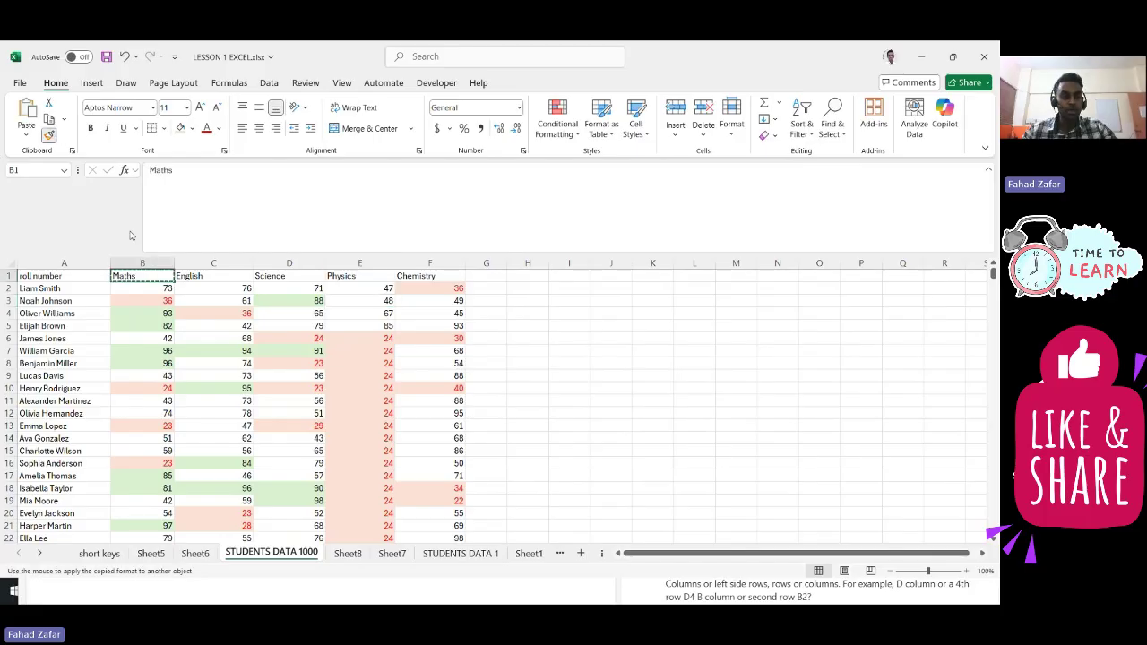
{"action": "left_click", "coordinate": [11, 262]}
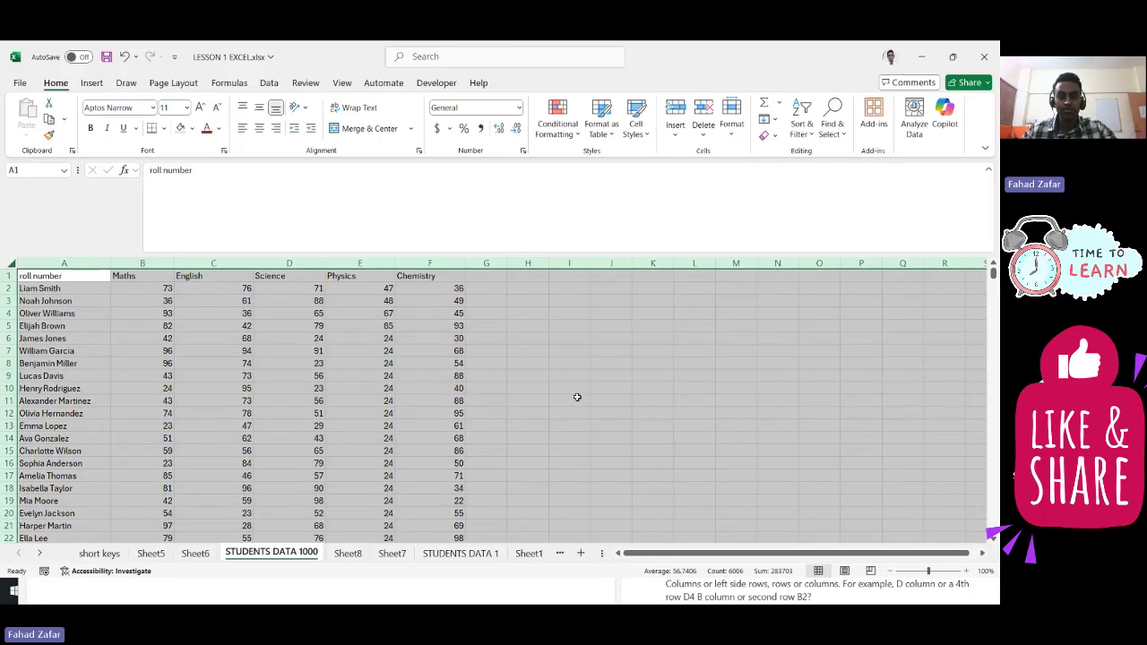
{"action": "left_click", "coordinate": [577, 397]}
Step: Highlight the top 10% of Chemistry scores from F2 down with Light Red Fill with Dark Red Text
{"action": "left_click", "coordinate": [442, 288]}
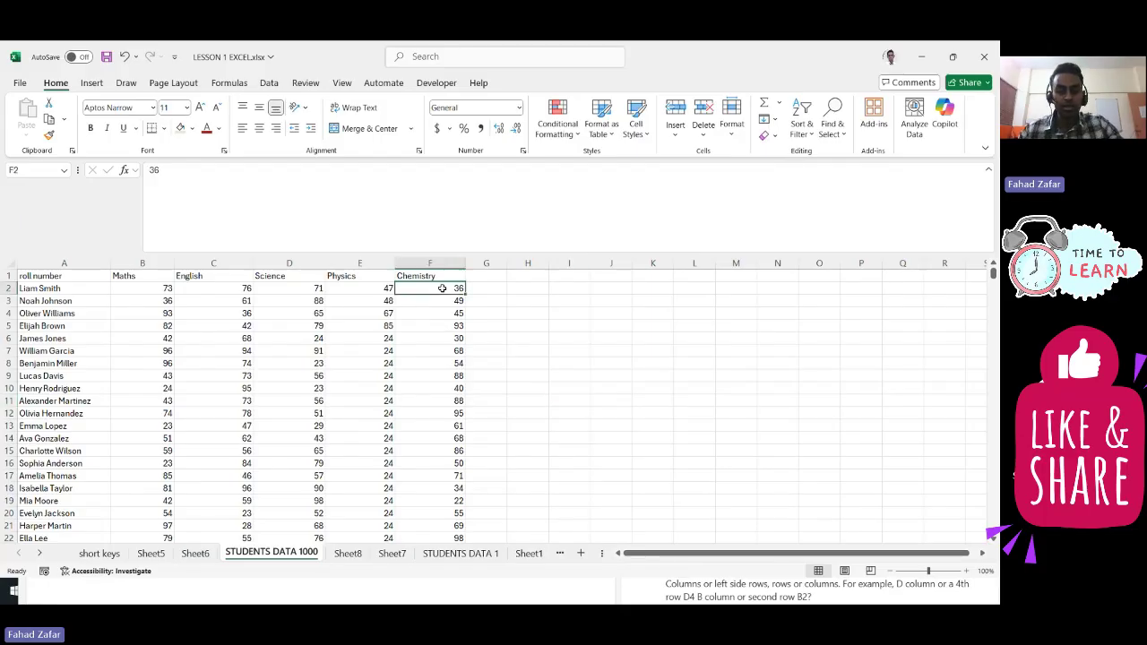
{"action": "key", "text": "ctrl+shift+Down"}
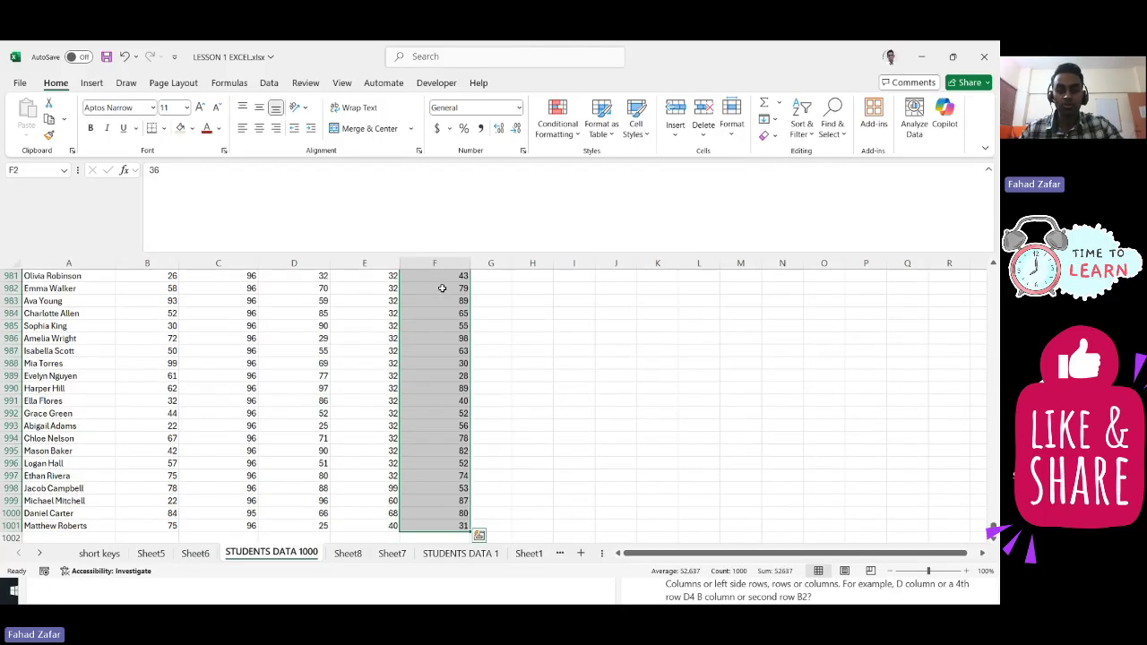
{"action": "left_click", "coordinate": [565, 123]}
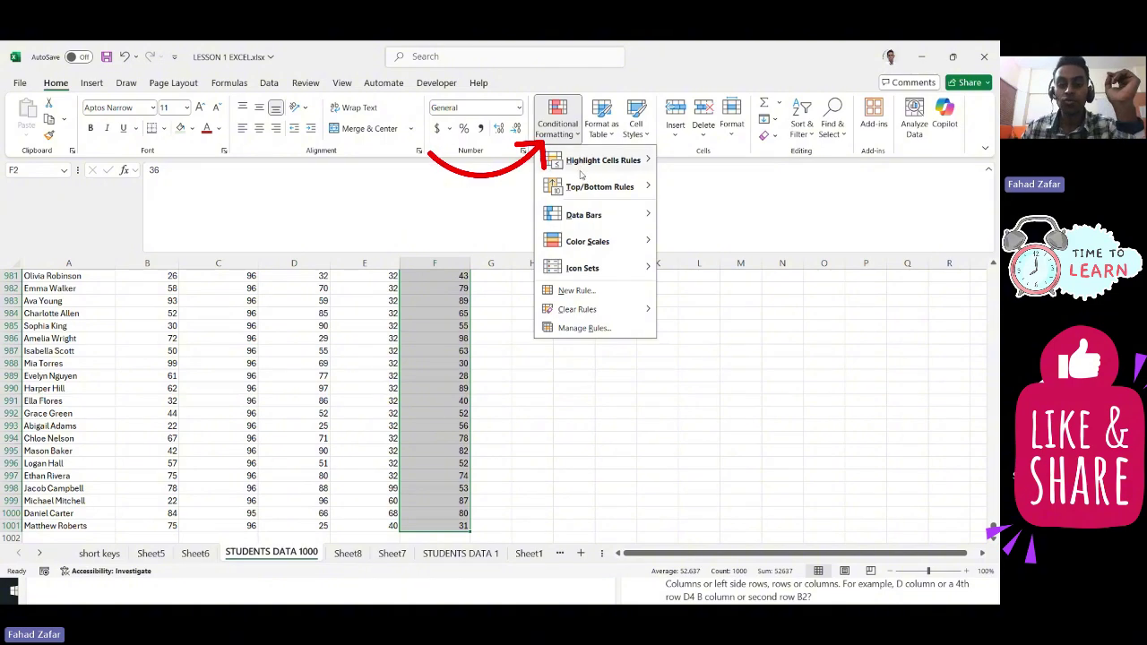
{"action": "mouse_move", "coordinate": [594, 186]}
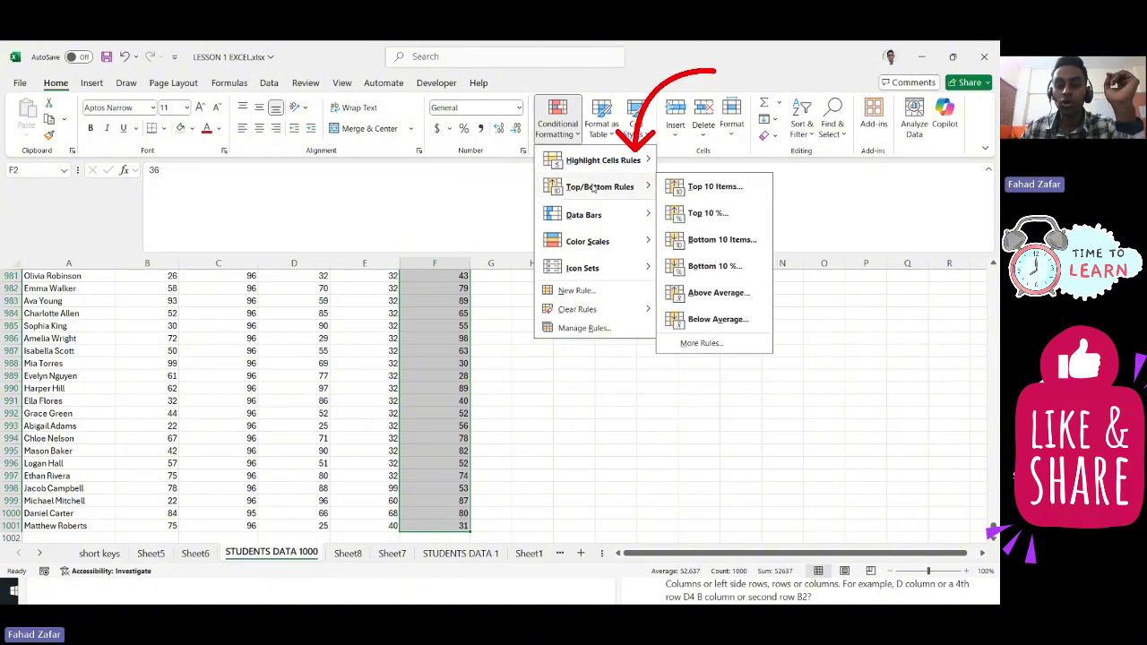
{"action": "left_click", "coordinate": [709, 215]}
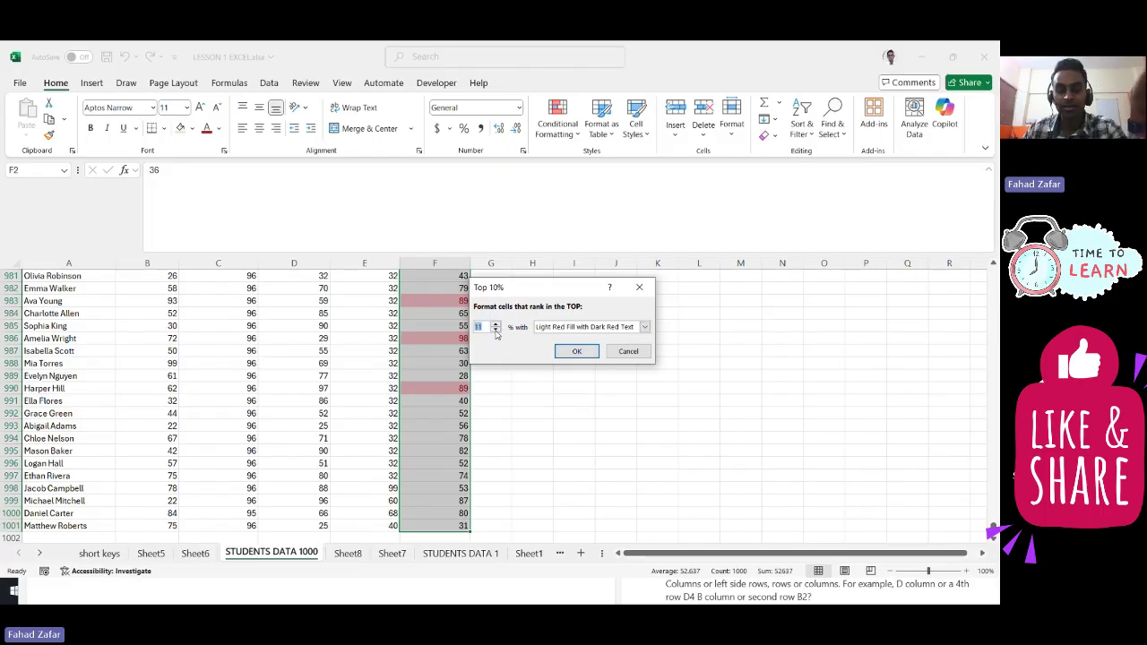
{"action": "left_click", "coordinate": [576, 352]}
Step: Turn on filters for the header row and filter the Chemistry column by the light red cell colour
{"action": "left_click_drag", "start_coordinate": [457, 363], "coordinate": [463, 354]}
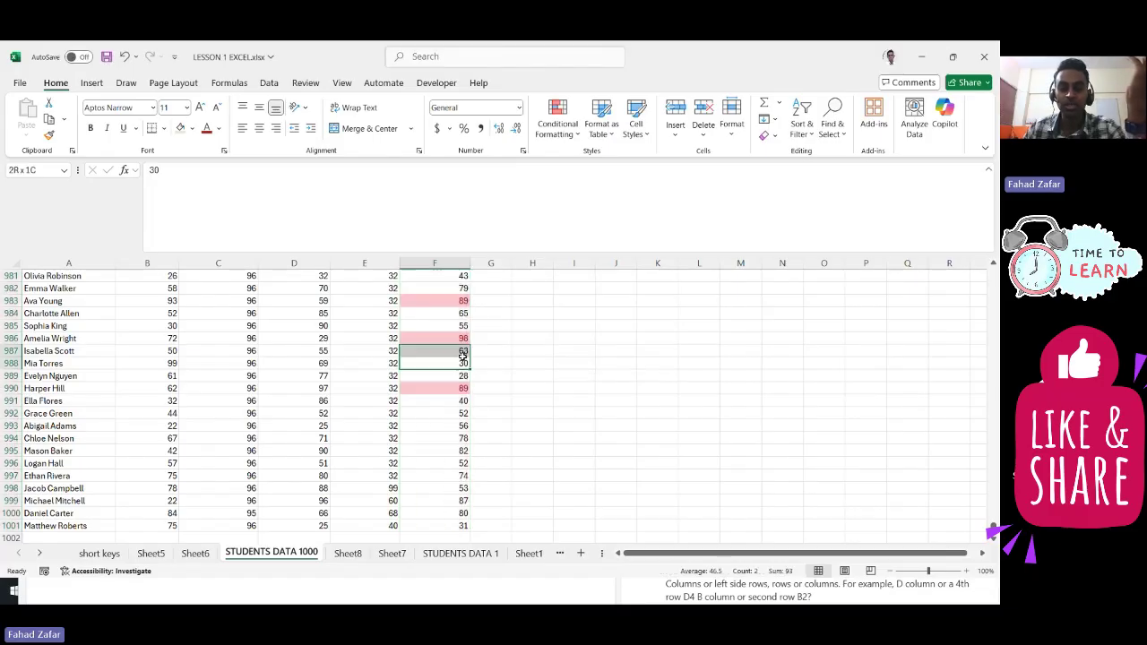
{"action": "key", "text": "ctrl+Up"}
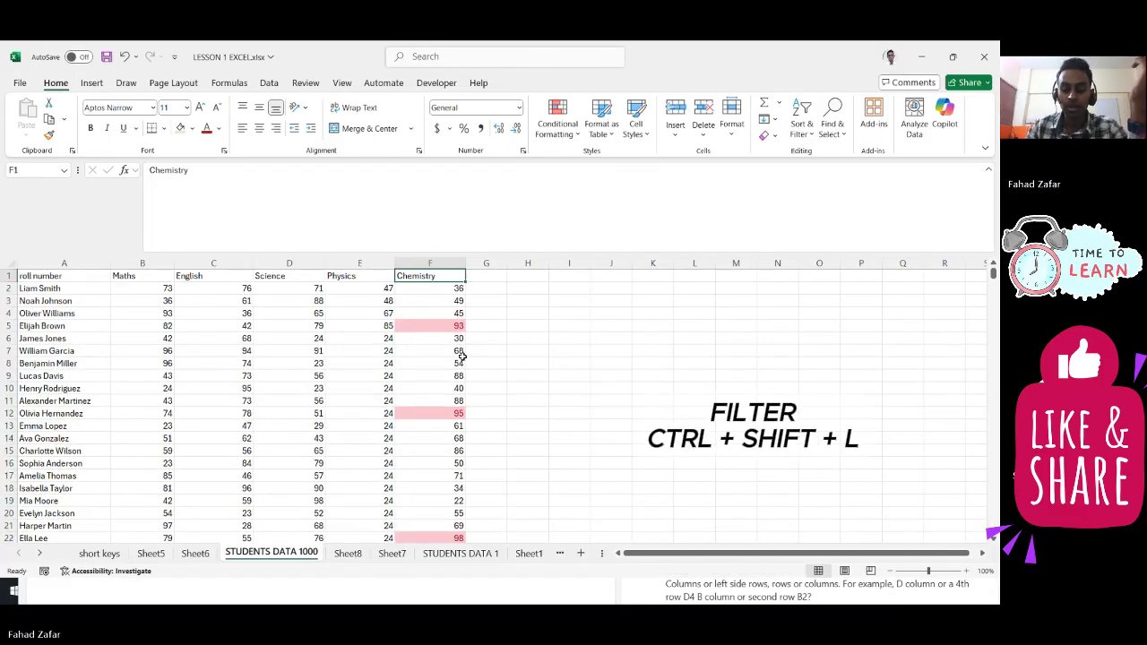
{"action": "key", "text": "ctrl+shift+l"}
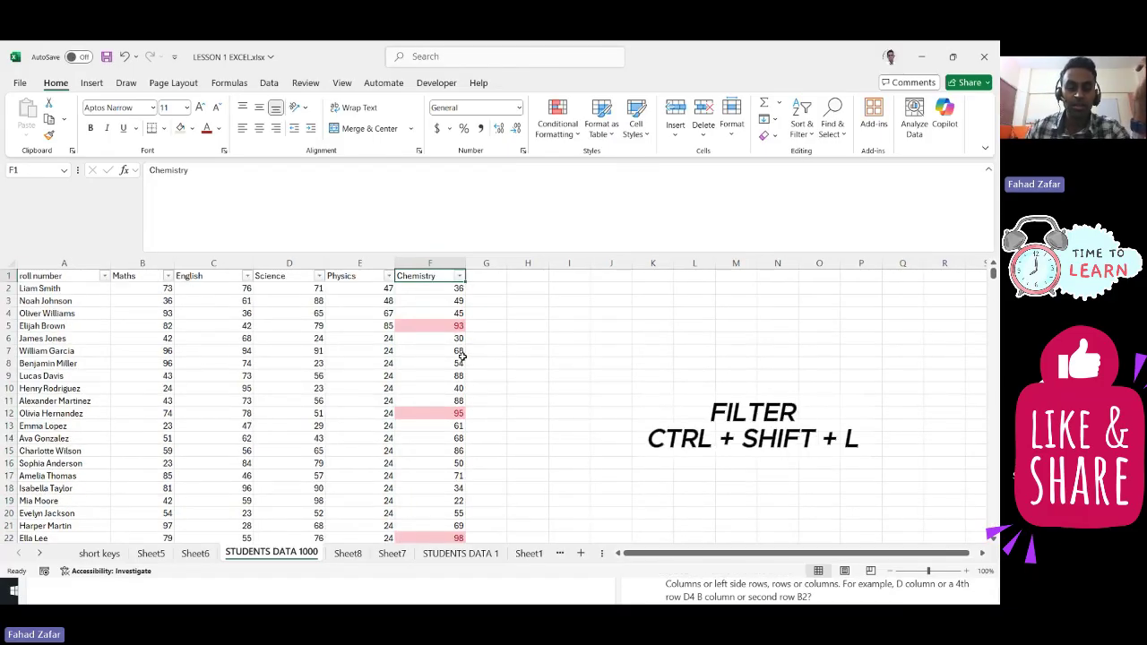
{"action": "left_click", "coordinate": [461, 276]}
{"action": "mouse_move", "coordinate": [409, 382]}
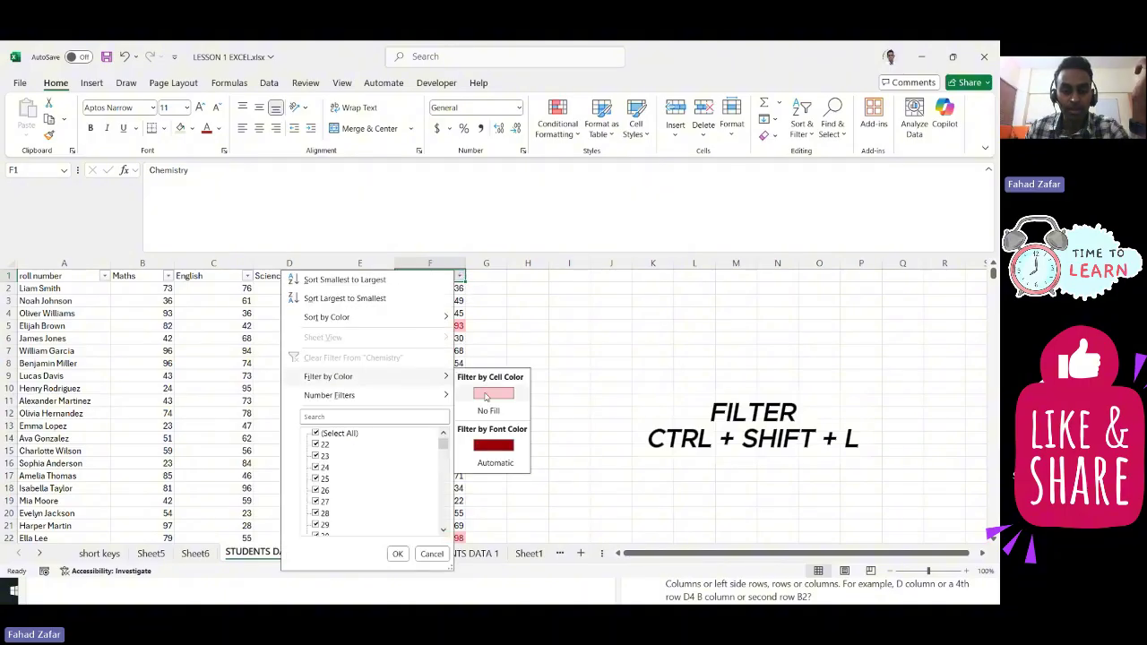
{"action": "left_click", "coordinate": [497, 395]}
Step: Look through the filtered Chemistry scores, and reset the header row's filters so that all student rows are shown
{"action": "left_click", "coordinate": [446, 289]}
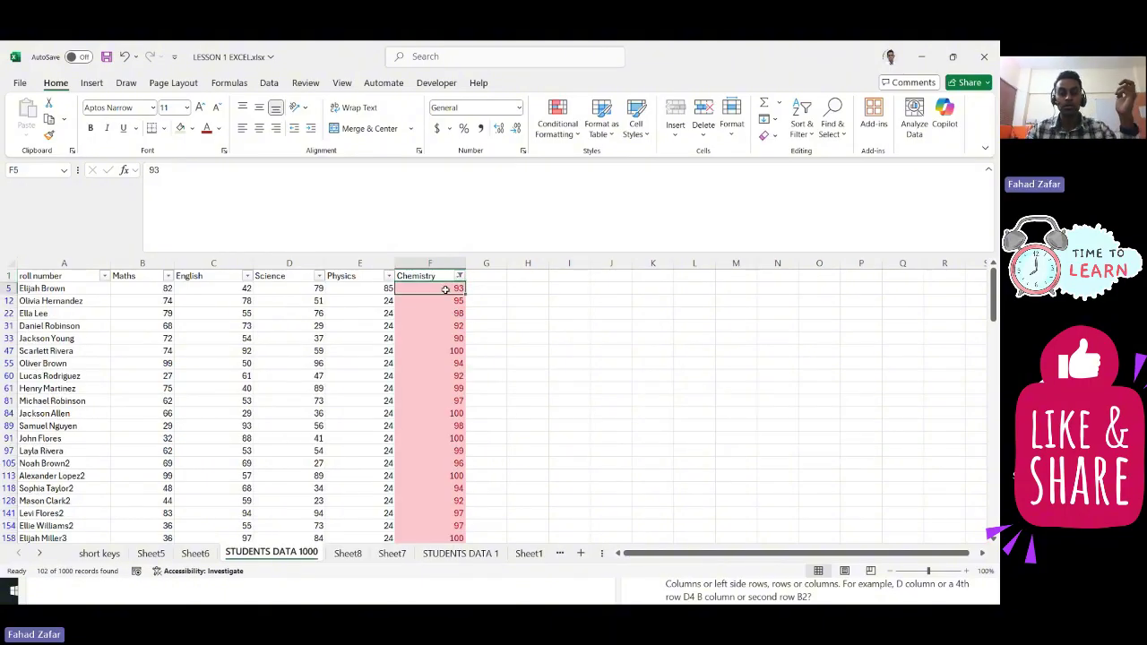
{"action": "key", "text": "ctrl+Down"}
{"action": "key", "text": "ctrl+Up"}
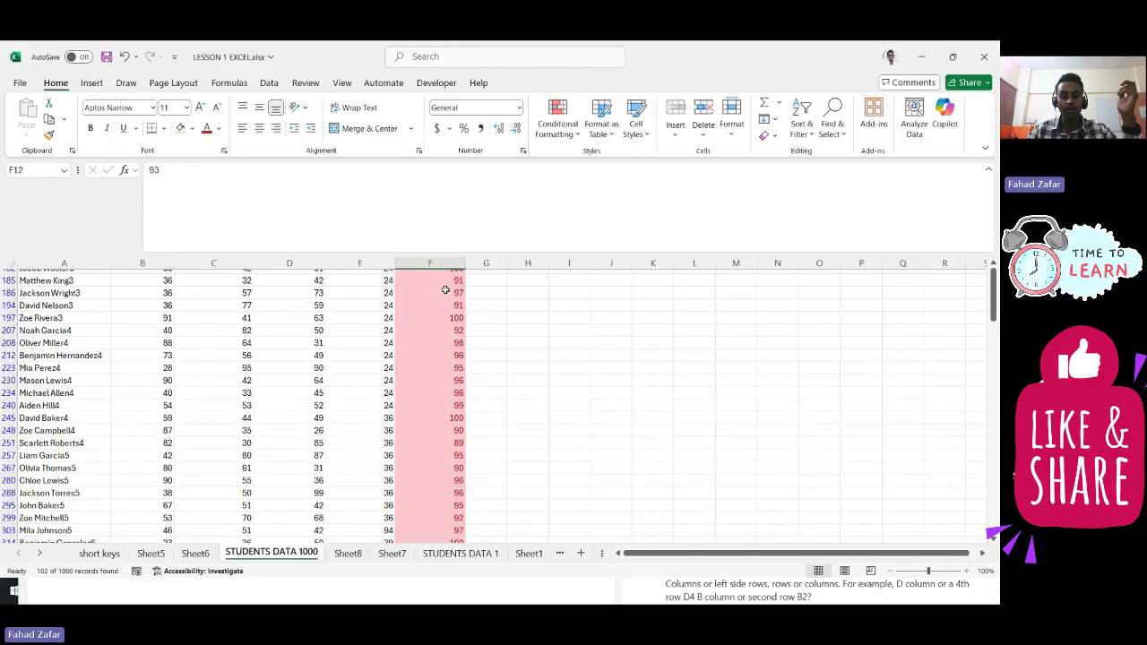
{"action": "key", "text": "ctrl+Up"}
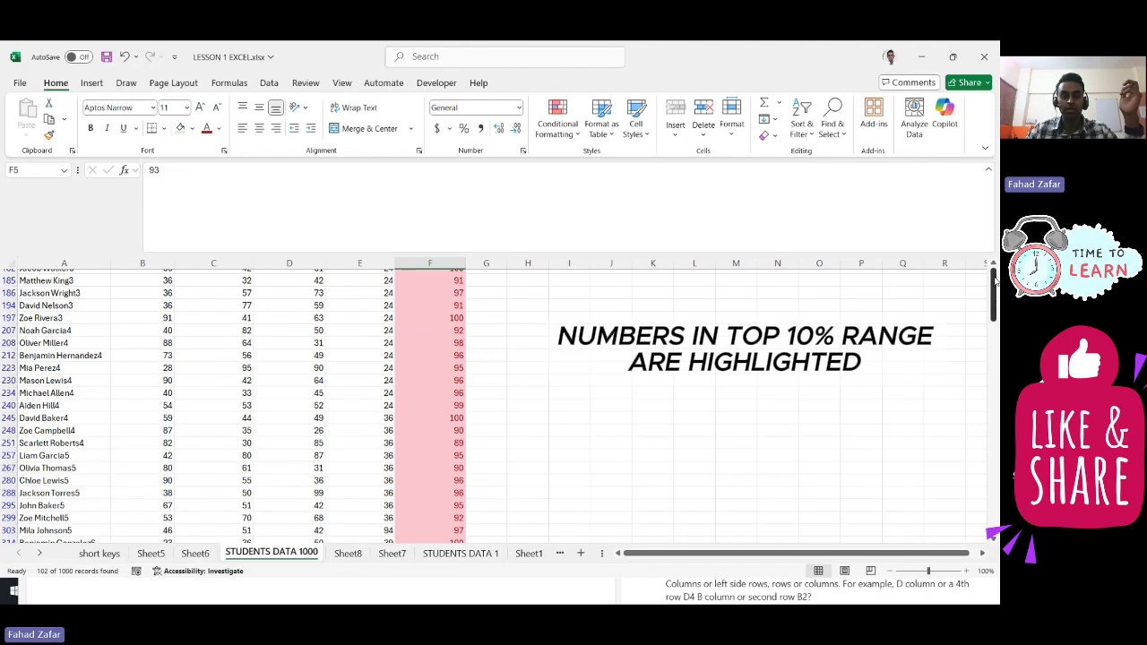
{"action": "left_click", "coordinate": [276, 334]}
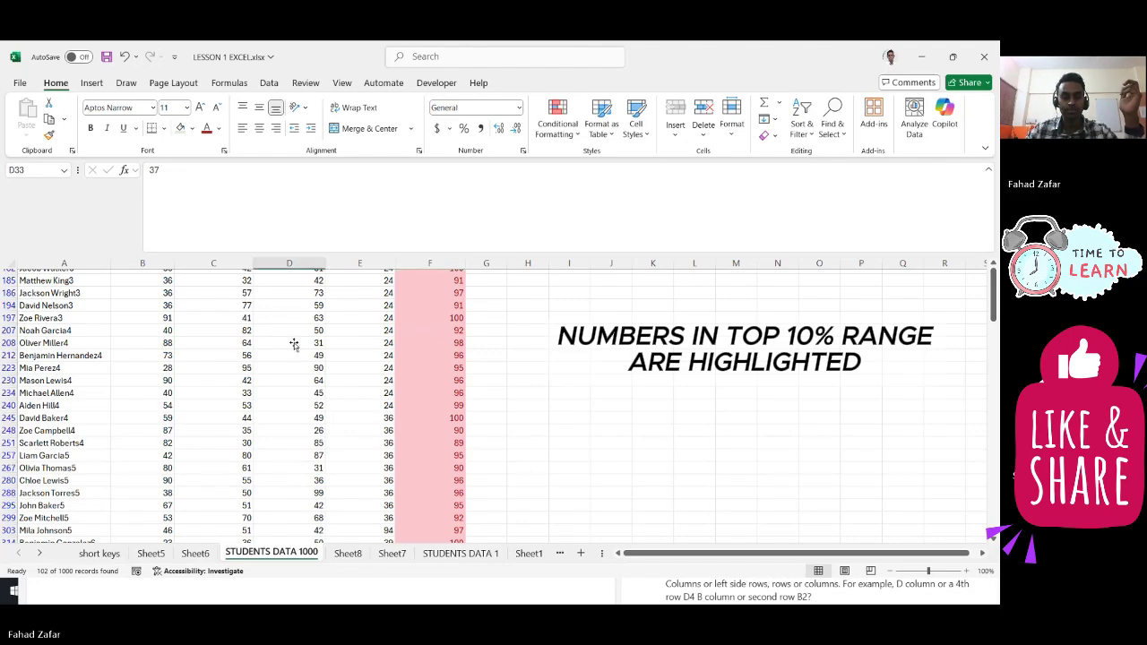
{"action": "left_click", "coordinate": [382, 342]}
{"action": "key", "text": "ctrl+Up"}
{"action": "key", "text": "Right"}
{"action": "key", "text": "ctrl+shift+l"}
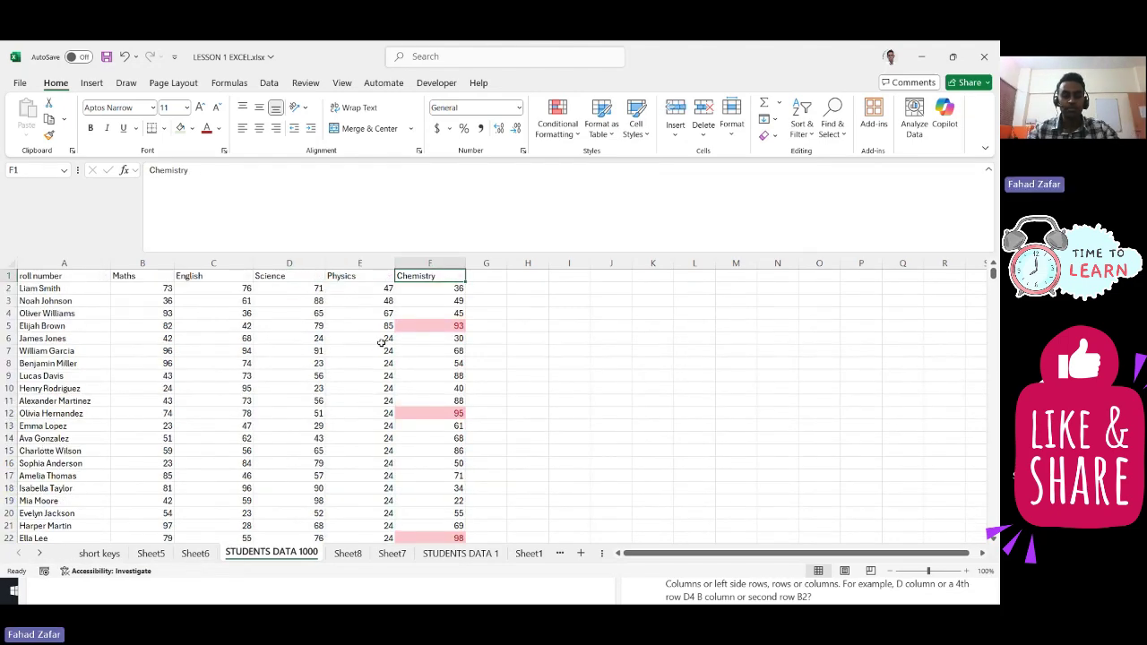
{"action": "key", "text": "ctrl+shift+l"}
Step: Highlight Chemistry scores from F2 down that are less than 70 with Light Red Fill with Dark Red Text
{"action": "key", "text": "Down"}
{"action": "key", "text": "ctrl+shift+Down"}
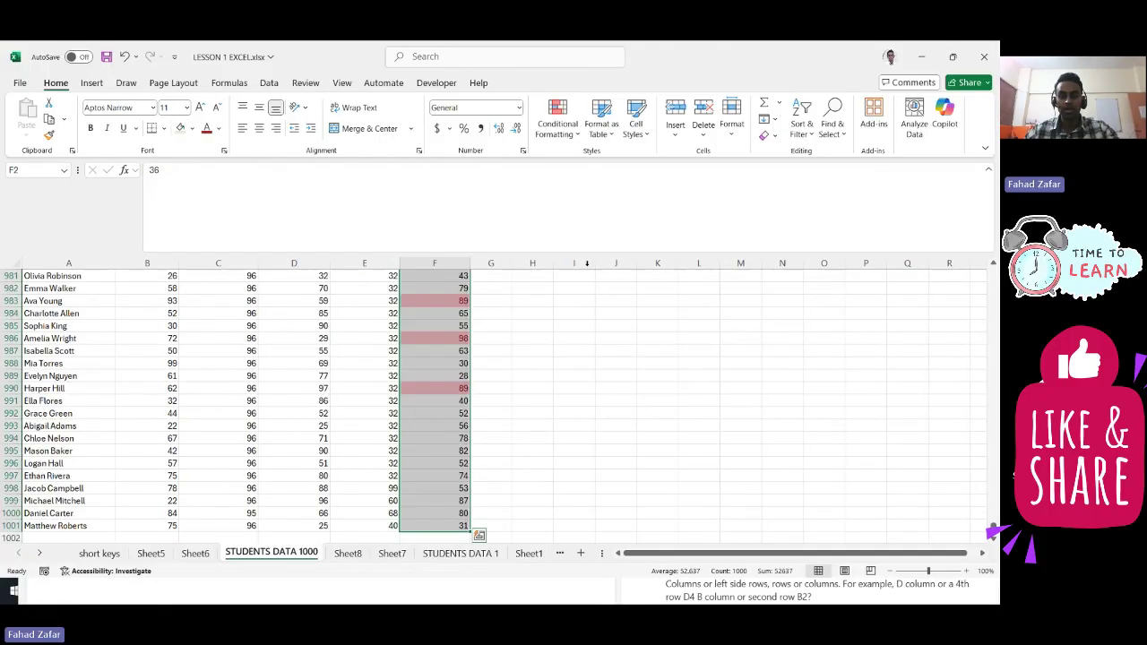
{"action": "left_click", "coordinate": [558, 121]}
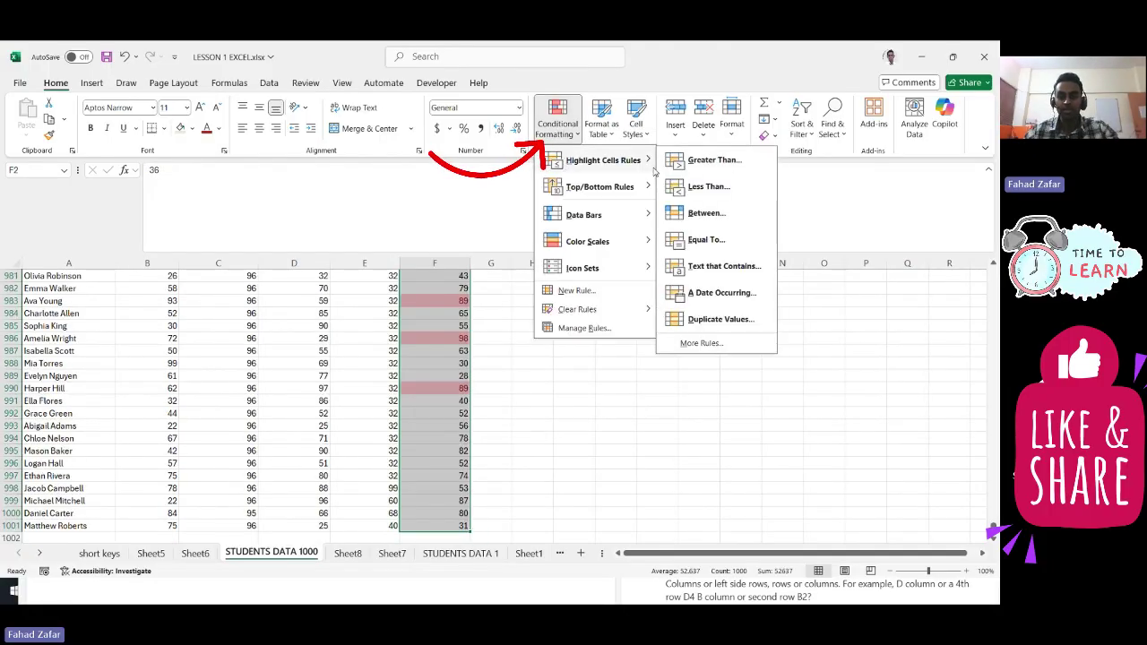
{"action": "left_click", "coordinate": [707, 187]}
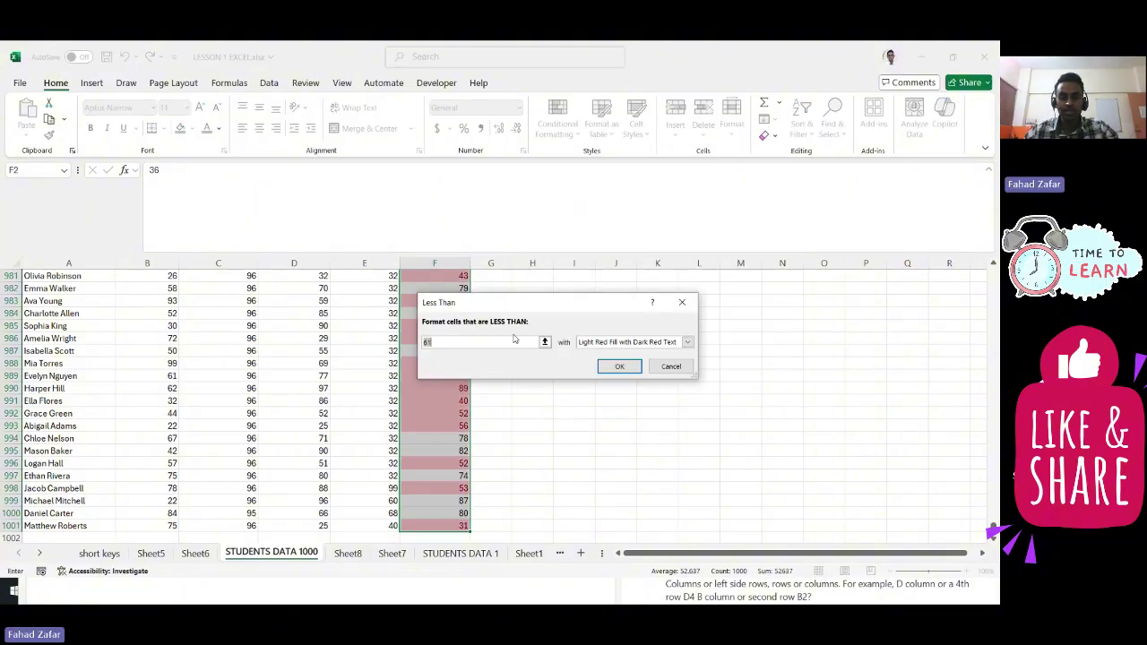
{"action": "type", "text": "70"}
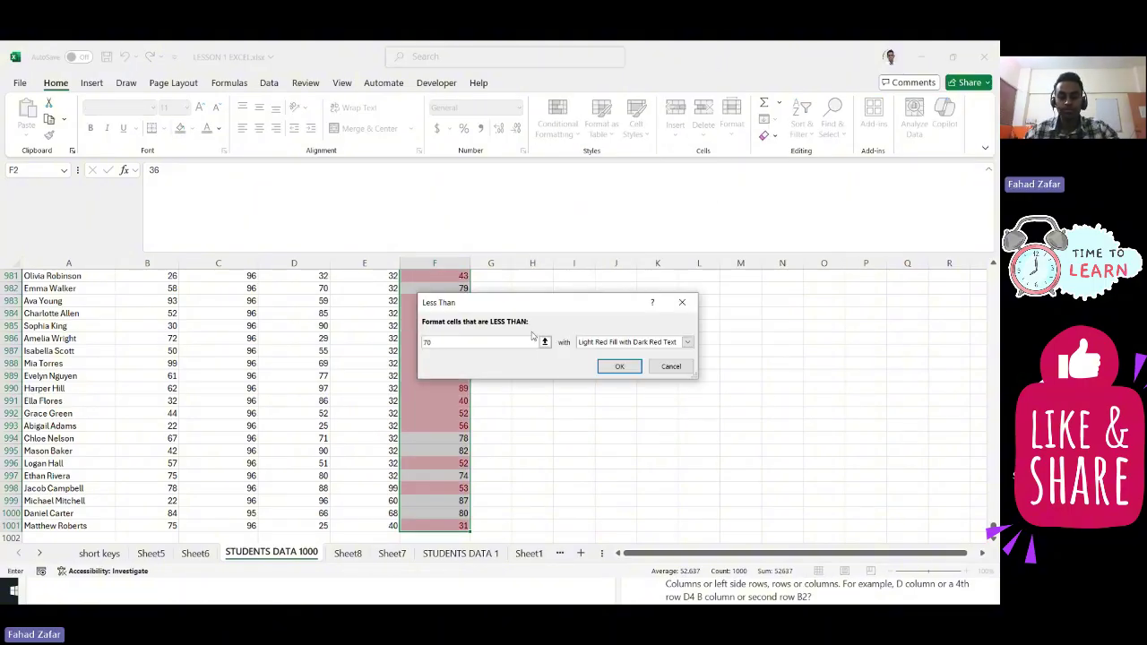
{"action": "left_click", "coordinate": [620, 366]}
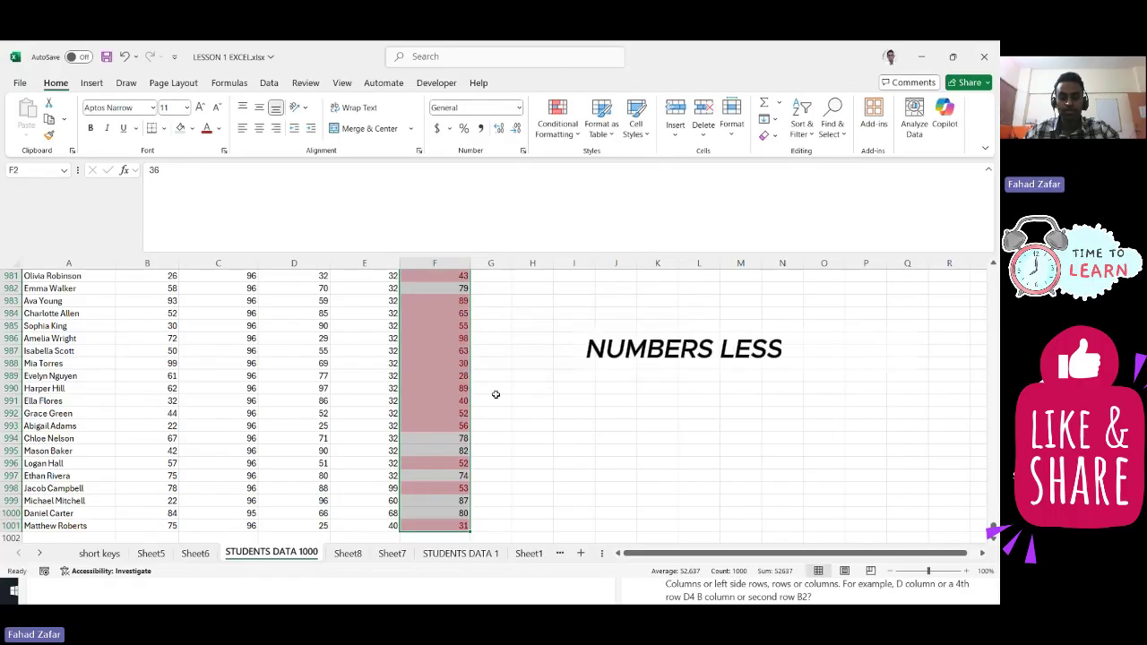
{"action": "scroll", "coordinate": [427, 370], "scroll_direction": "down", "scroll_amount": 4}
{"action": "scroll", "coordinate": [428, 370], "scroll_direction": "up", "scroll_amount": 9}
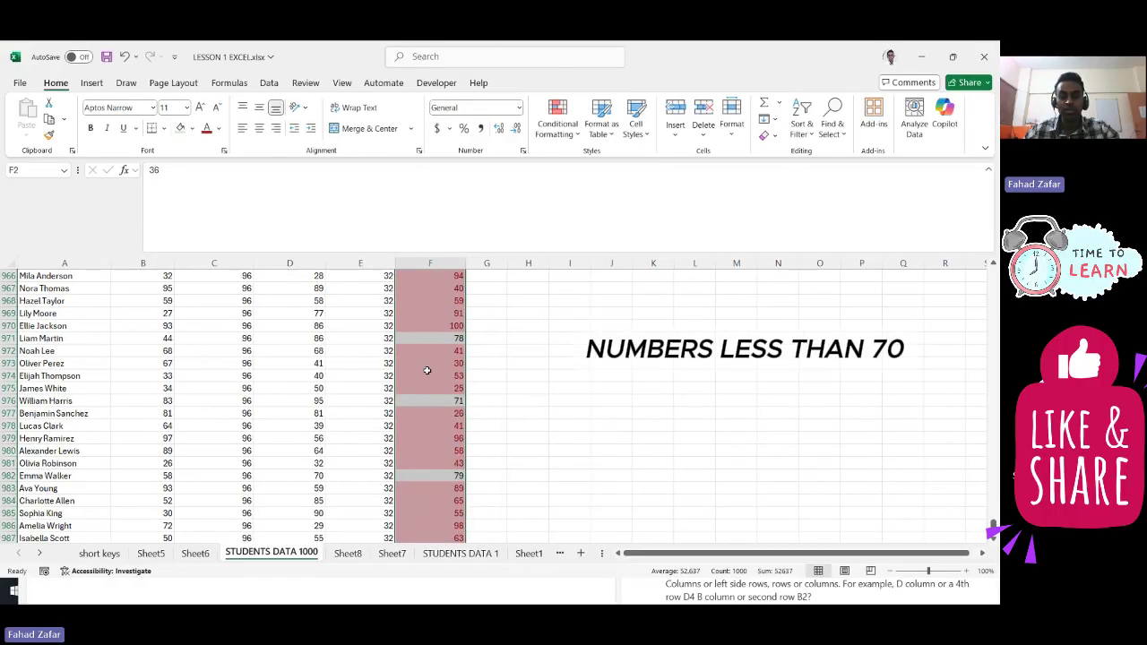
{"action": "scroll", "coordinate": [428, 370], "scroll_direction": "up", "scroll_amount": 9}
{"action": "left_click_drag", "start_coordinate": [993, 519], "coordinate": [993, 274]}
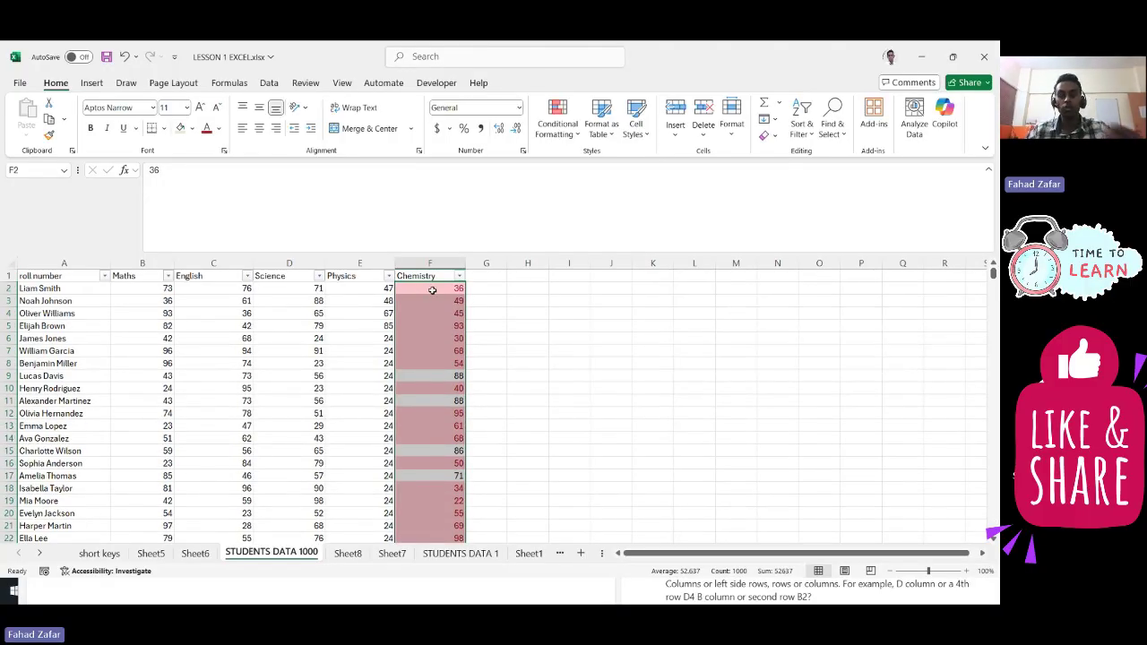
{"action": "left_click", "coordinate": [557, 119]}
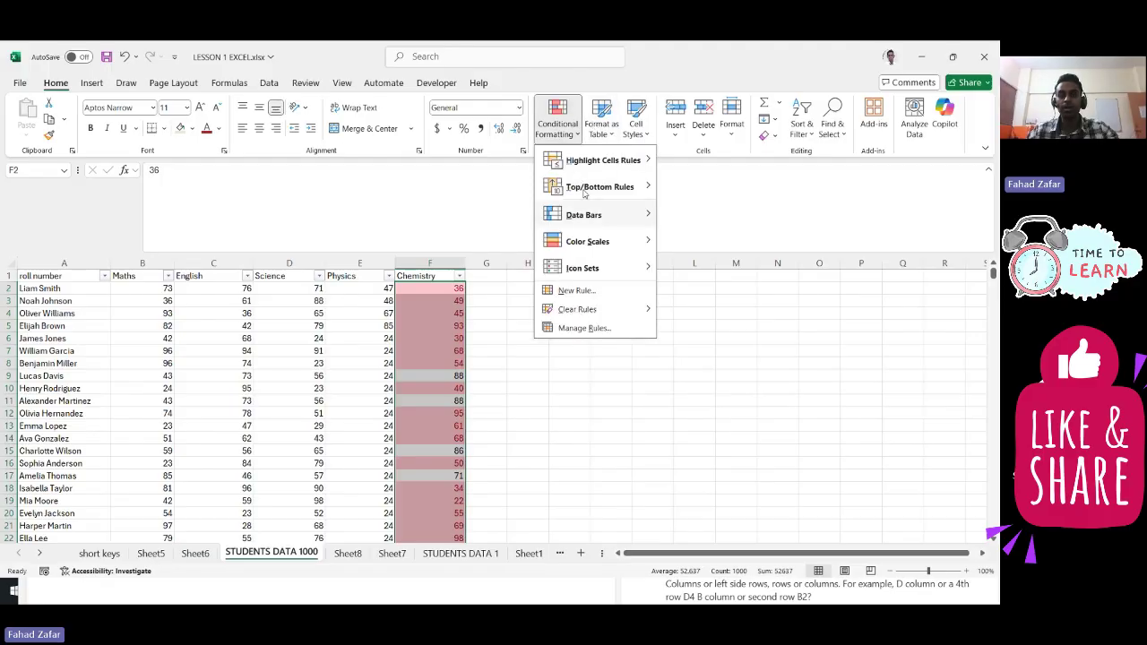
{"action": "mouse_move", "coordinate": [637, 165]}
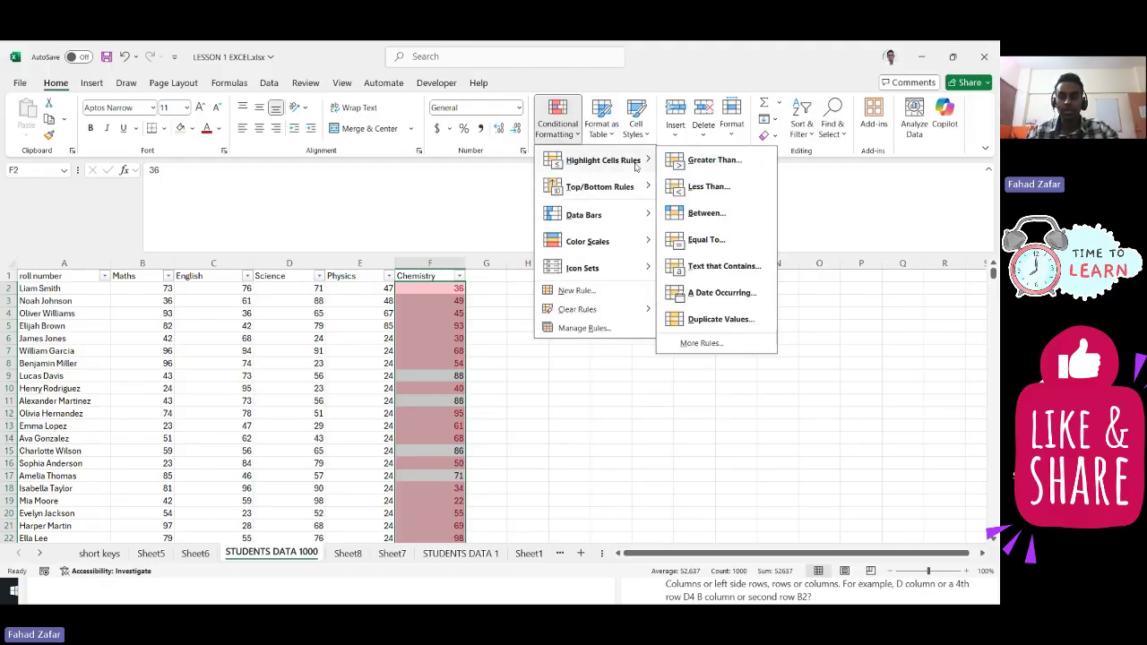
{"action": "left_click", "coordinate": [416, 394]}
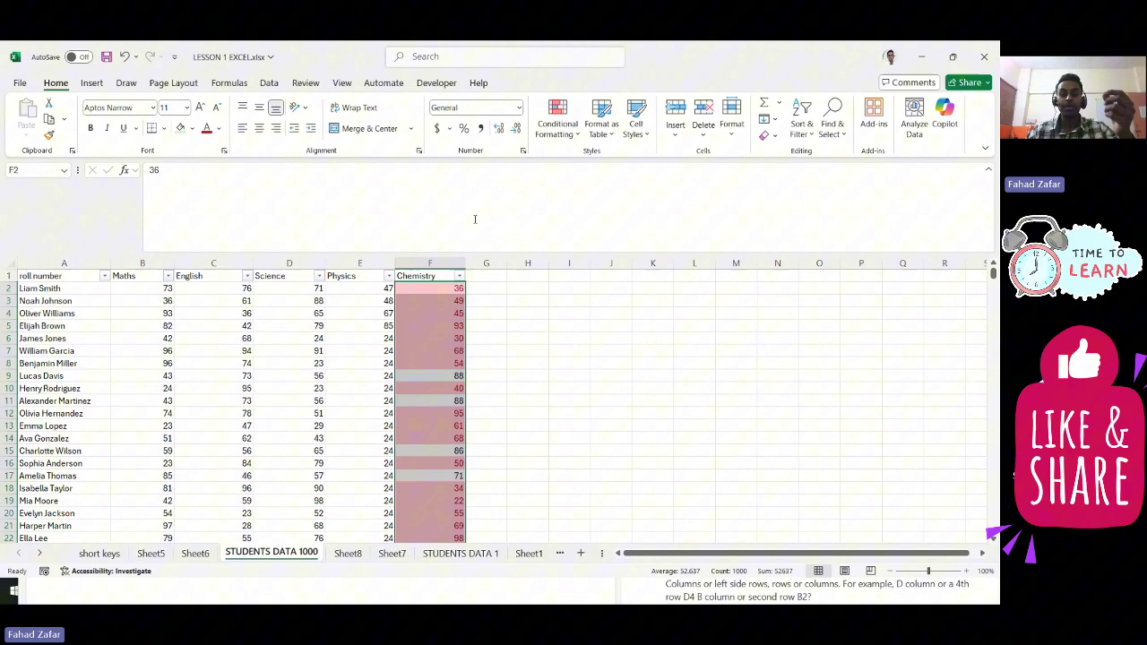
{"action": "left_click", "coordinate": [557, 117]}
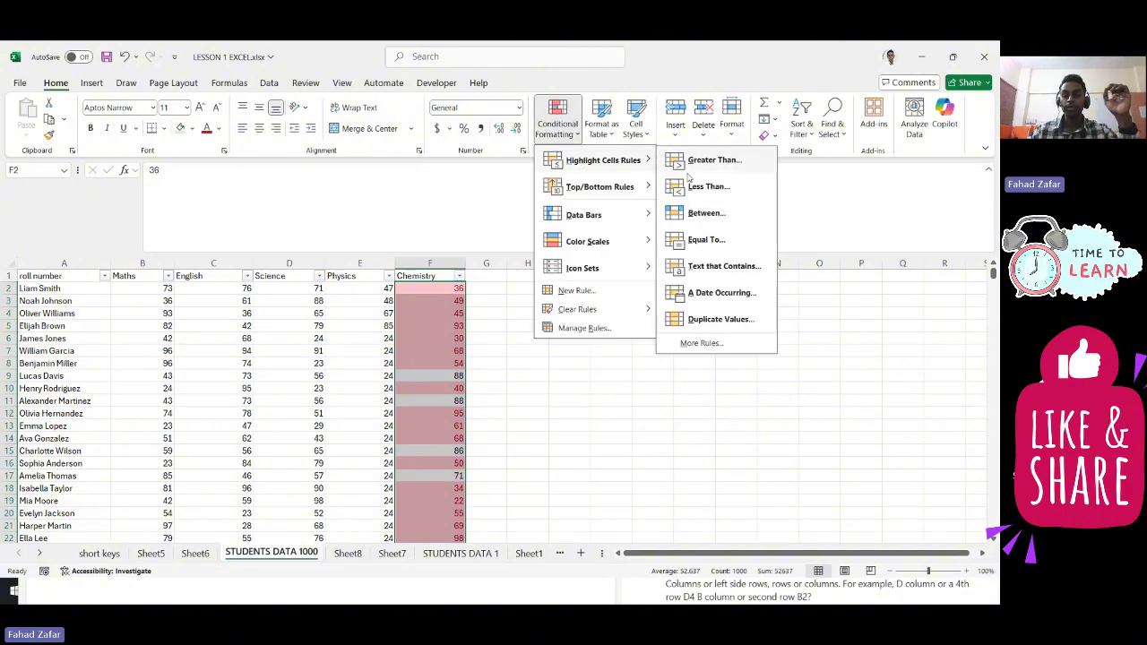
{"action": "left_click", "coordinate": [167, 303]}
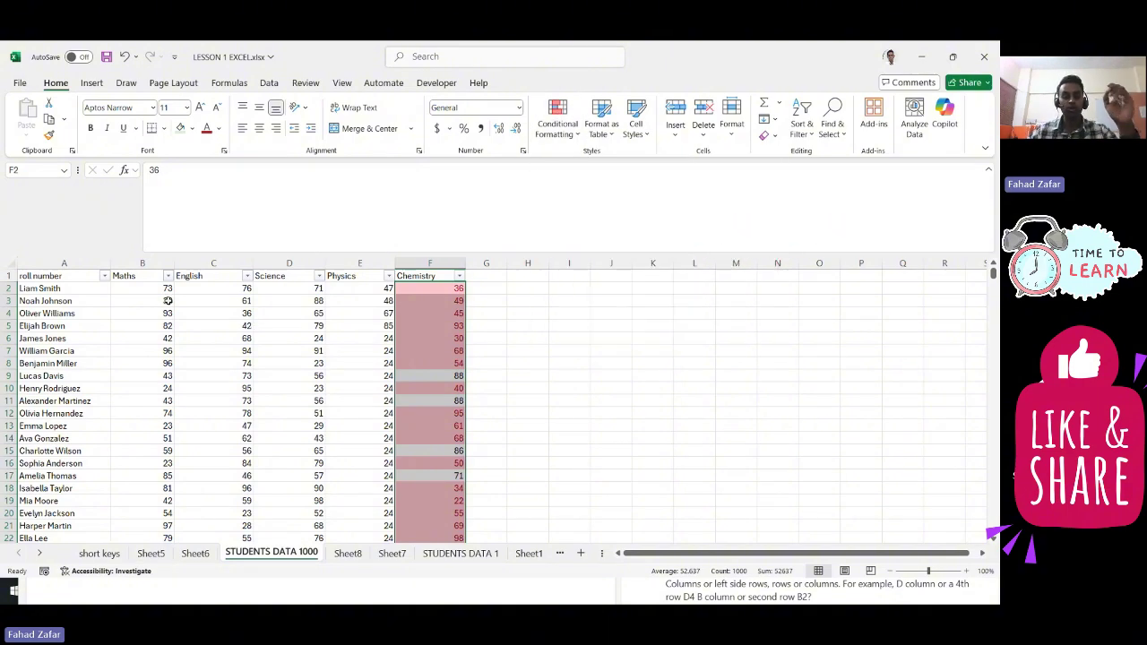
Step: Copy the student names from A2 down and paste them into column J starting at J2
{"action": "left_click", "coordinate": [75, 287]}
{"action": "left_click_drag", "start_coordinate": [75, 287], "coordinate": [75, 284]}
{"action": "key", "text": "ctrl+space"}
{"action": "key", "text": "ctrl+c"}
{"action": "key", "text": "Down"}
{"action": "key", "text": "Right"}
{"action": "key", "text": "Right"}
{"action": "key", "text": "Right"}
{"action": "key", "text": "Right"}
{"action": "key", "text": "Right"}
{"action": "key", "text": "Right"}
{"action": "key", "text": "Right"}
{"action": "key", "text": "Right"}
{"action": "key", "text": "Right"}
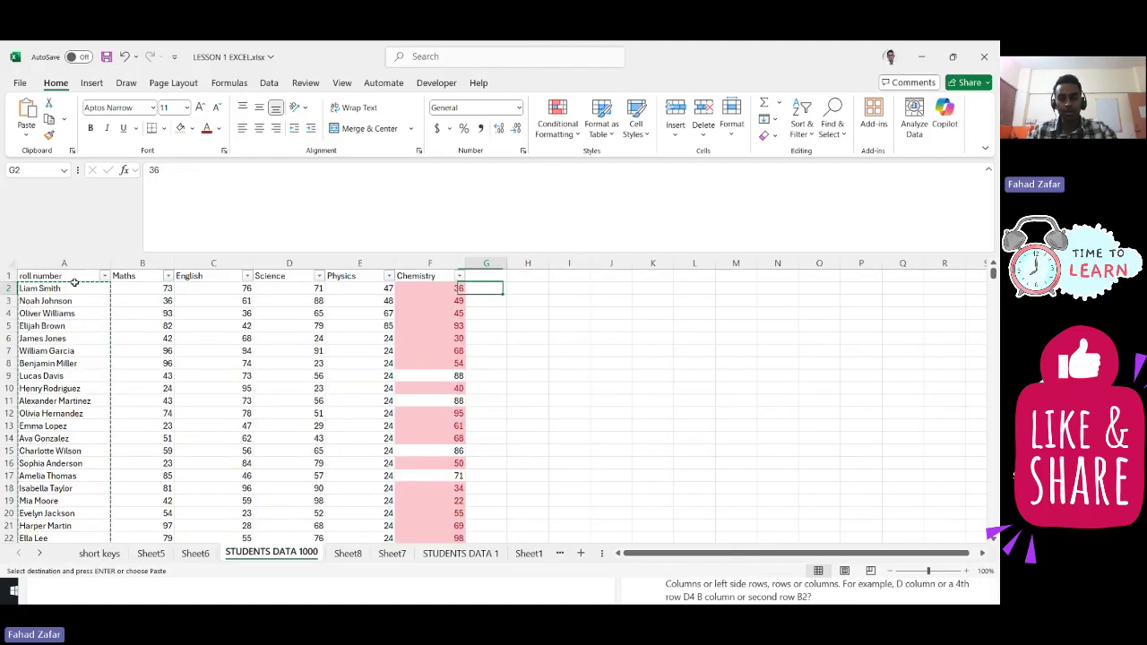
{"action": "key", "text": "ctrl+v"}
{"action": "key", "text": "Down"}
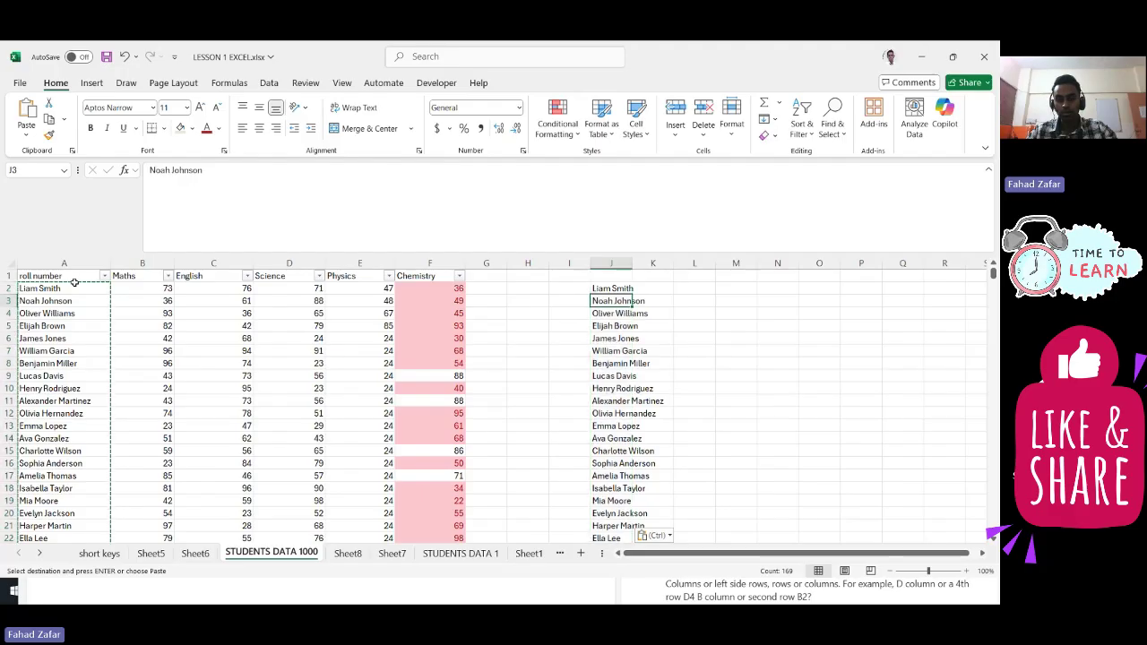
Step: Paste the copied student names again at J45 and at J110 to create duplicates in column J
{"action": "key", "text": "Page_Down"}
{"action": "key", "text": "Page_Down"}
{"action": "key", "text": "ctrl+v"}
{"action": "key", "text": "Down"}
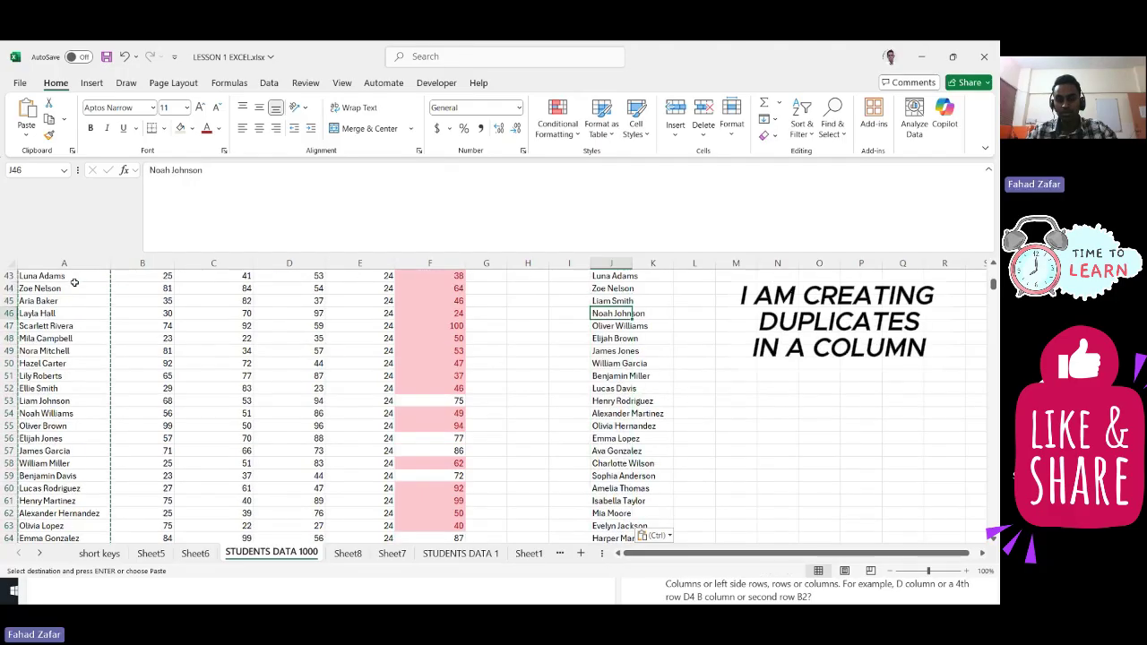
{"action": "key", "text": "Page_Down"}
{"action": "key", "text": "Down"}
{"action": "key", "text": "Page_Down"}
{"action": "key", "text": "Page_Down"}
{"action": "key", "text": "ctrl+v"}
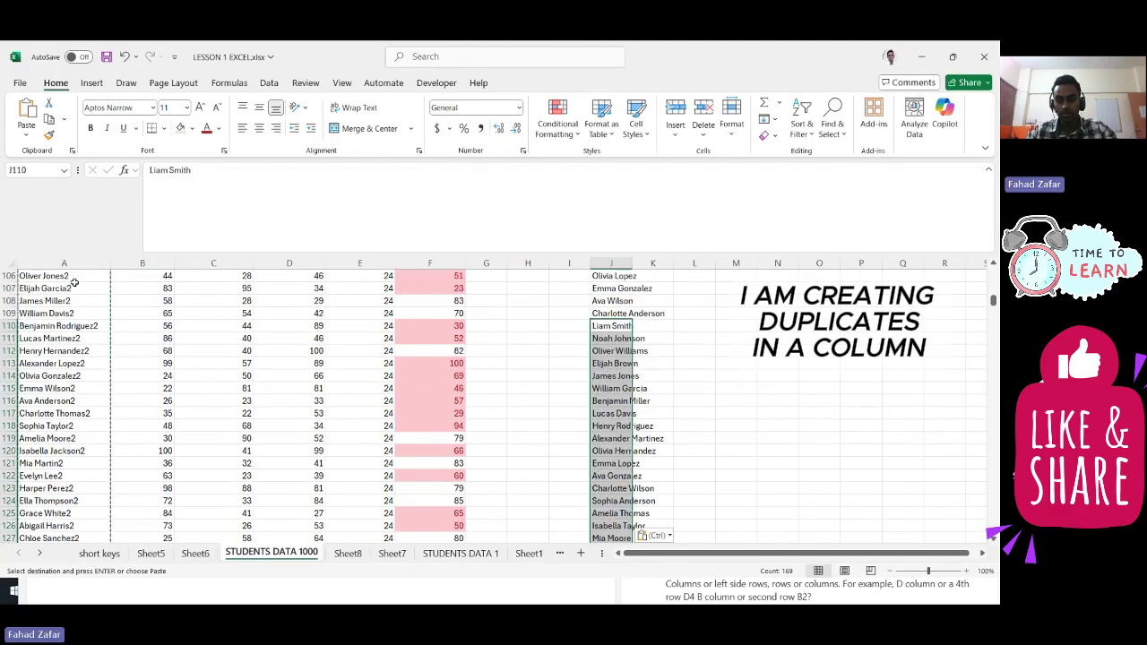
{"action": "key", "text": "Down"}
{"action": "key", "text": "Page_Down"}
{"action": "key", "text": "Down"}
{"action": "key", "text": "ctrl+Down"}
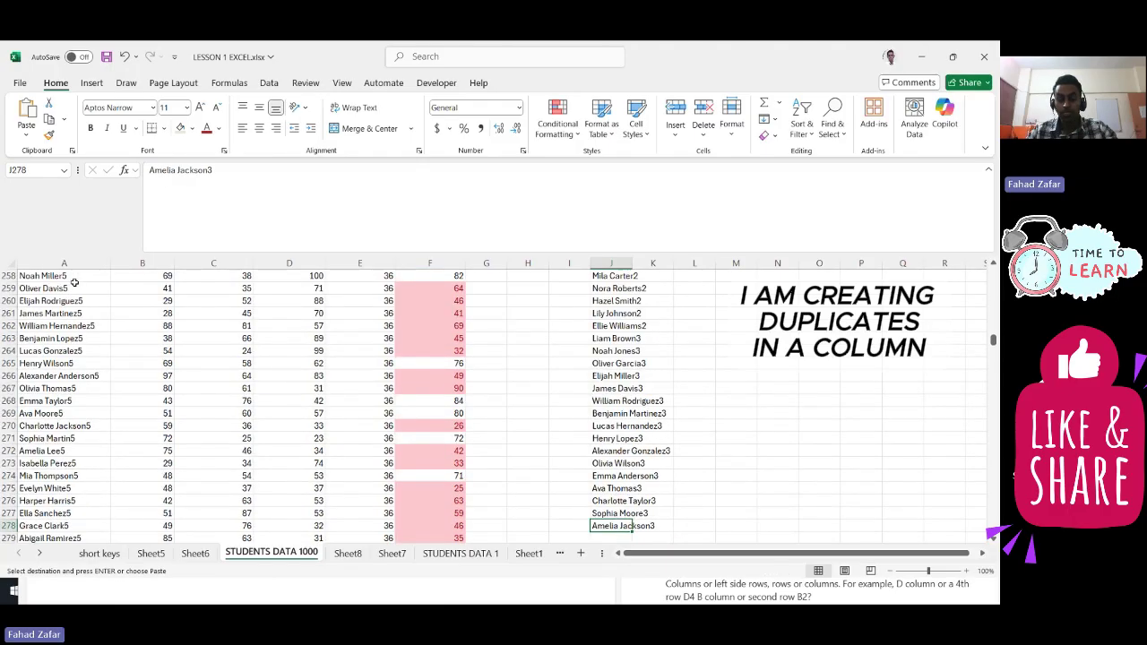
Step: Search column J for the student name in J2 with Find, going on to its second occurrence
{"action": "key", "text": "ctrl+Up"}
{"action": "key", "text": "ctrl+Up"}
{"action": "key", "text": "Down"}
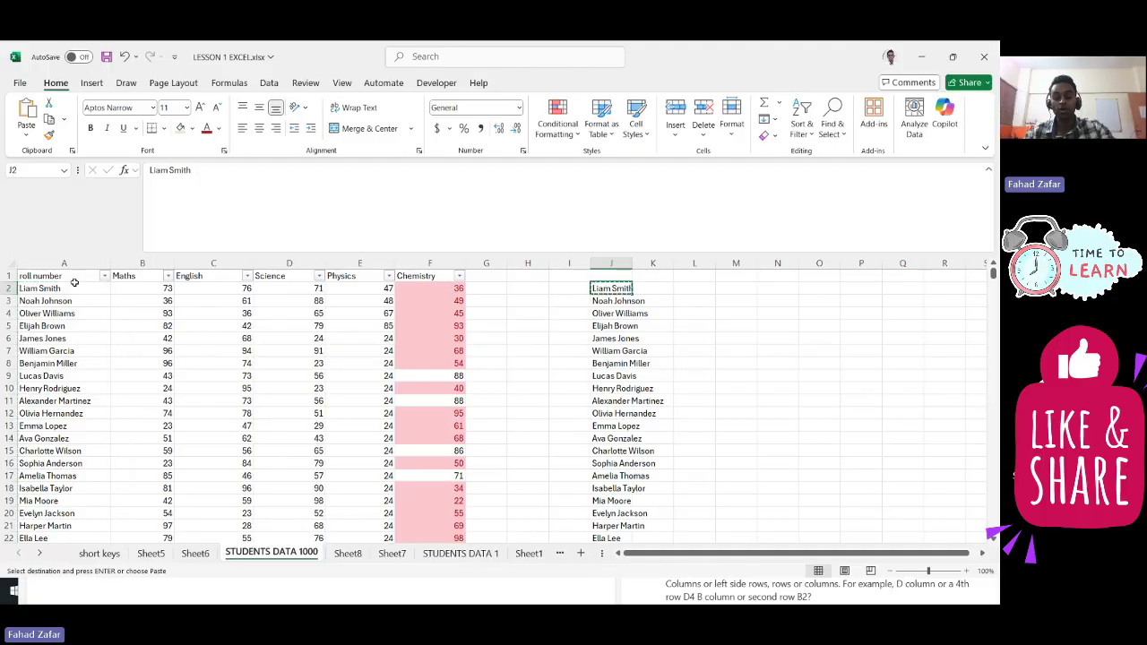
{"action": "key", "text": "ctrl+f"}
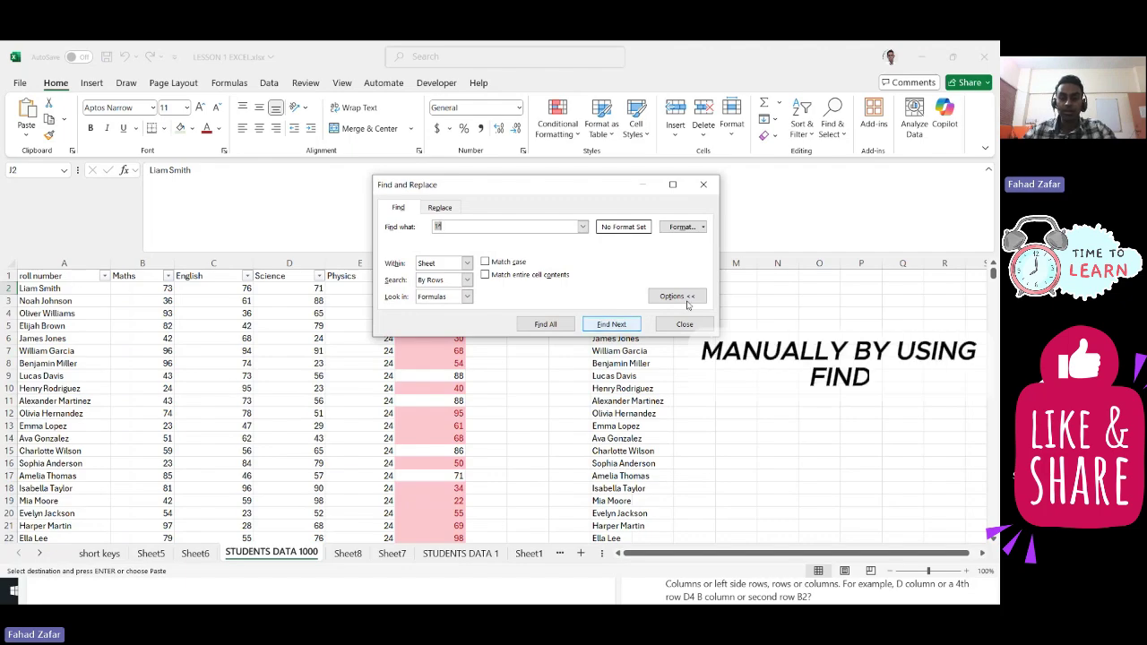
{"action": "left_click", "coordinate": [703, 184]}
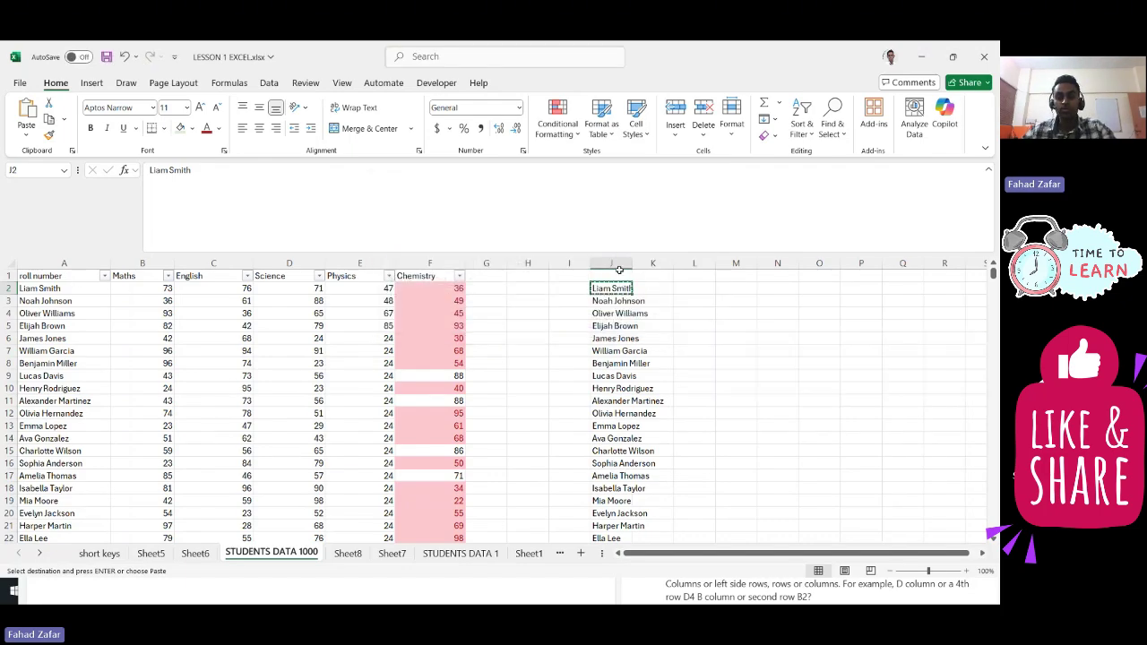
{"action": "left_click", "coordinate": [620, 262]}
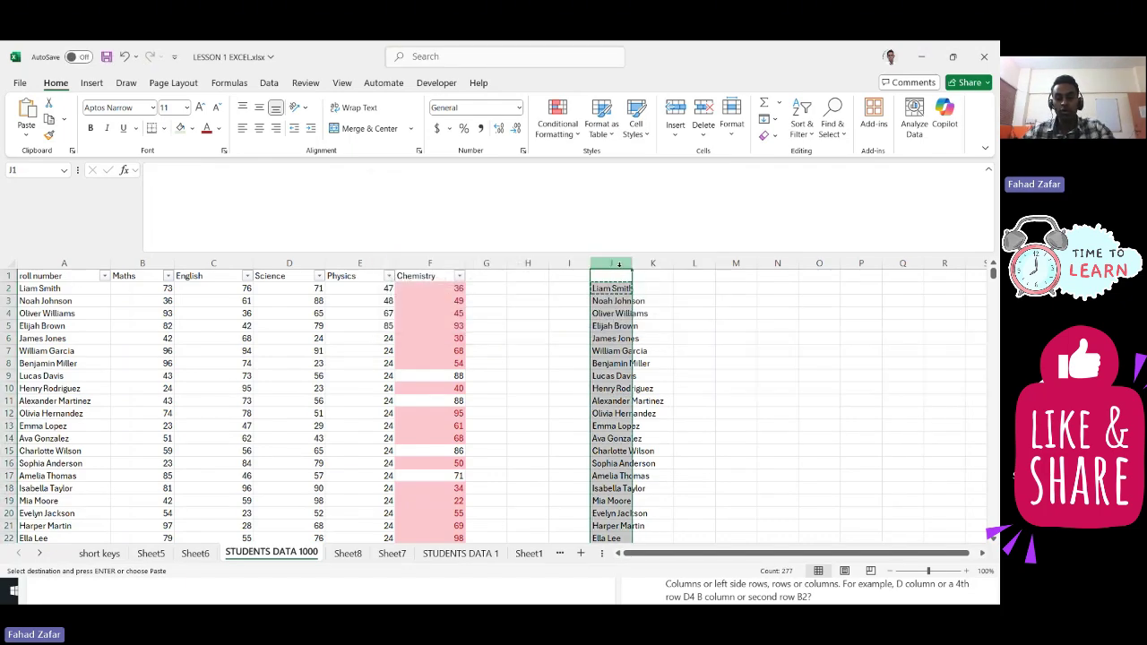
{"action": "key", "text": "ctrl+f"}
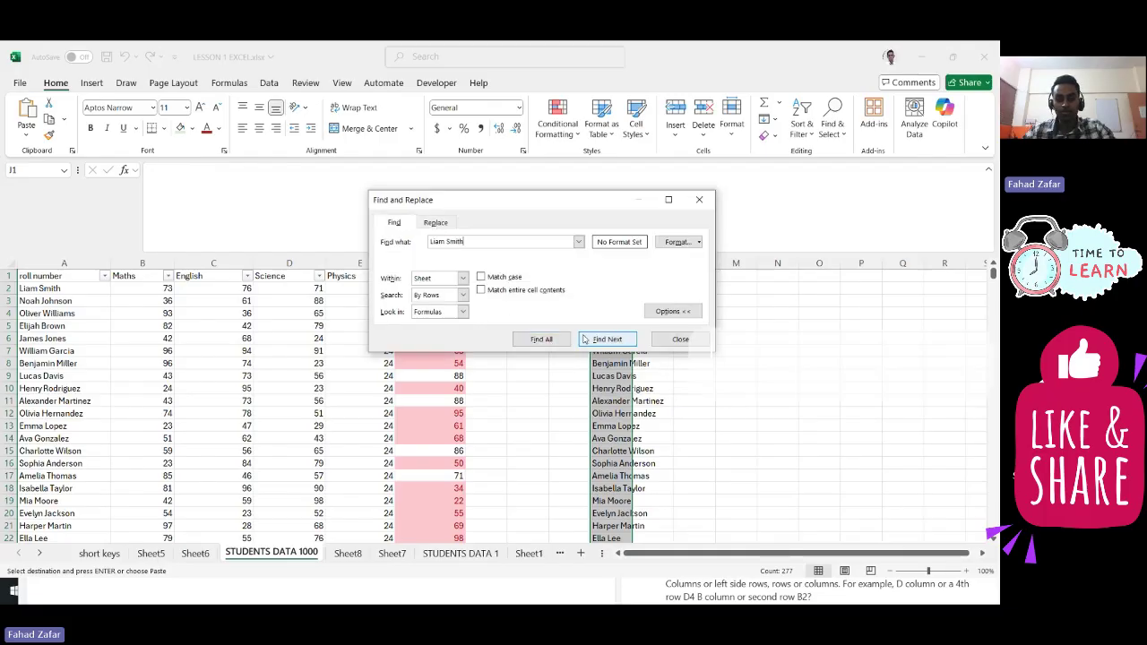
{"action": "left_click", "coordinate": [607, 338]}
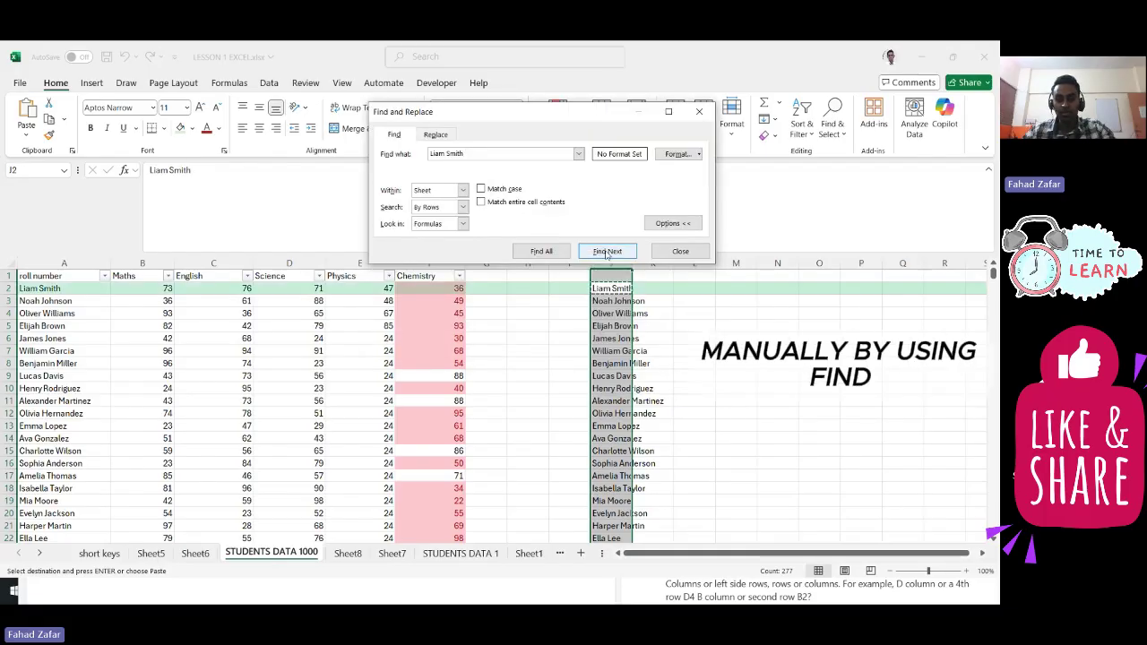
{"action": "left_click", "coordinate": [607, 250]}
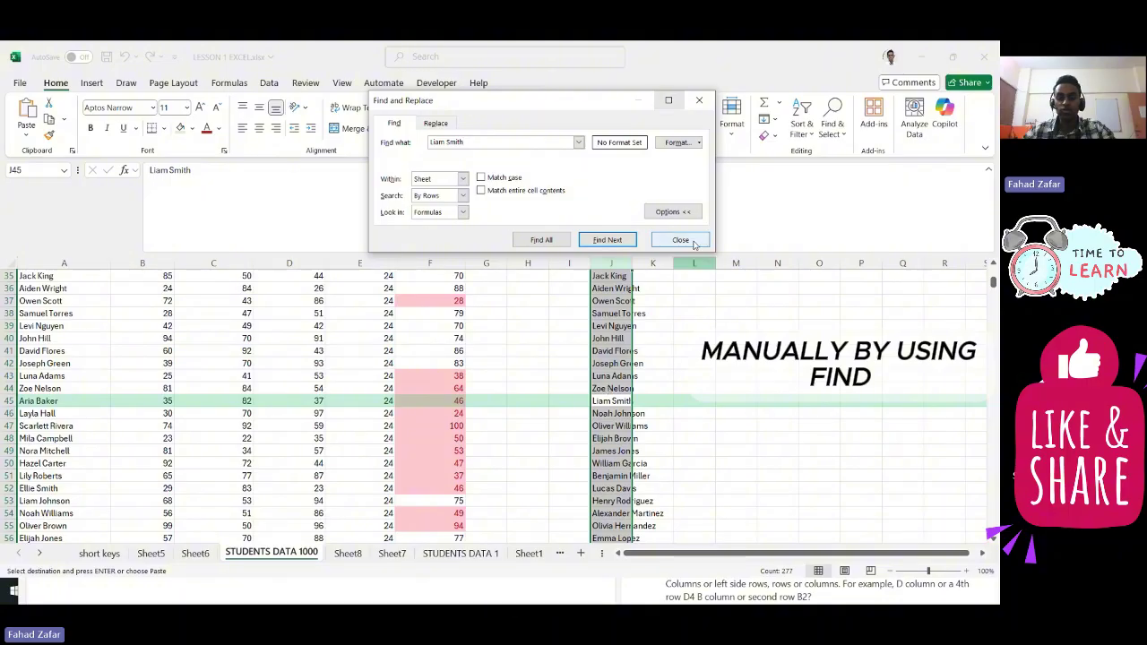
Step: Mark the duplicate student name in J45 with a red font colour
{"action": "left_click", "coordinate": [680, 239]}
{"action": "left_click", "coordinate": [611, 401]}
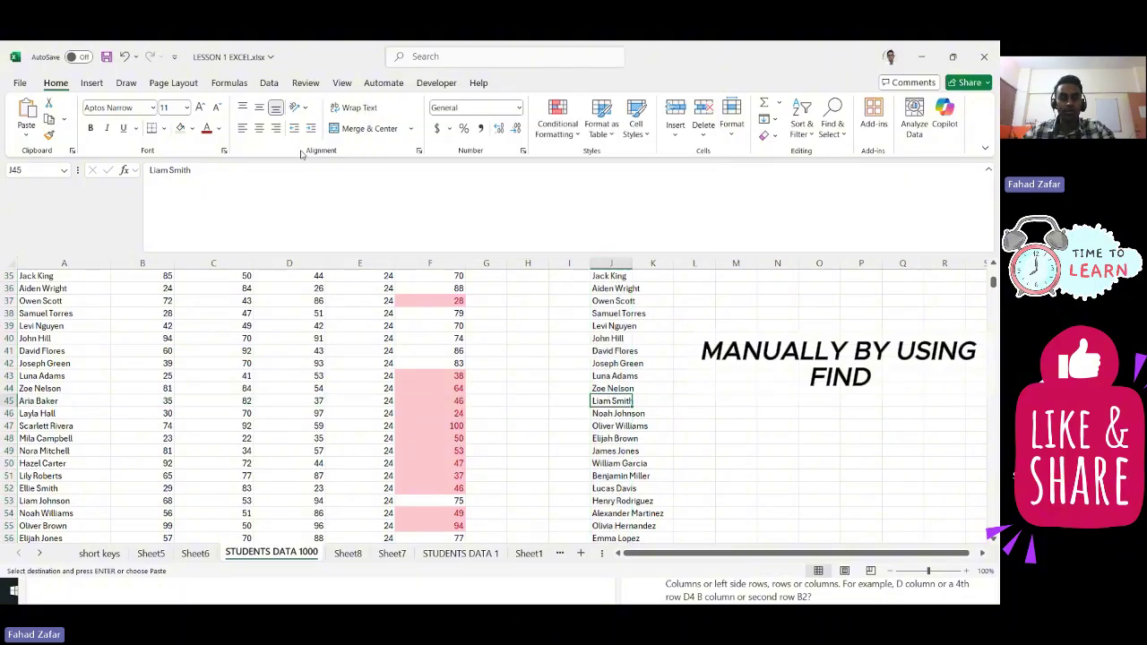
{"action": "key", "text": "Escape"}
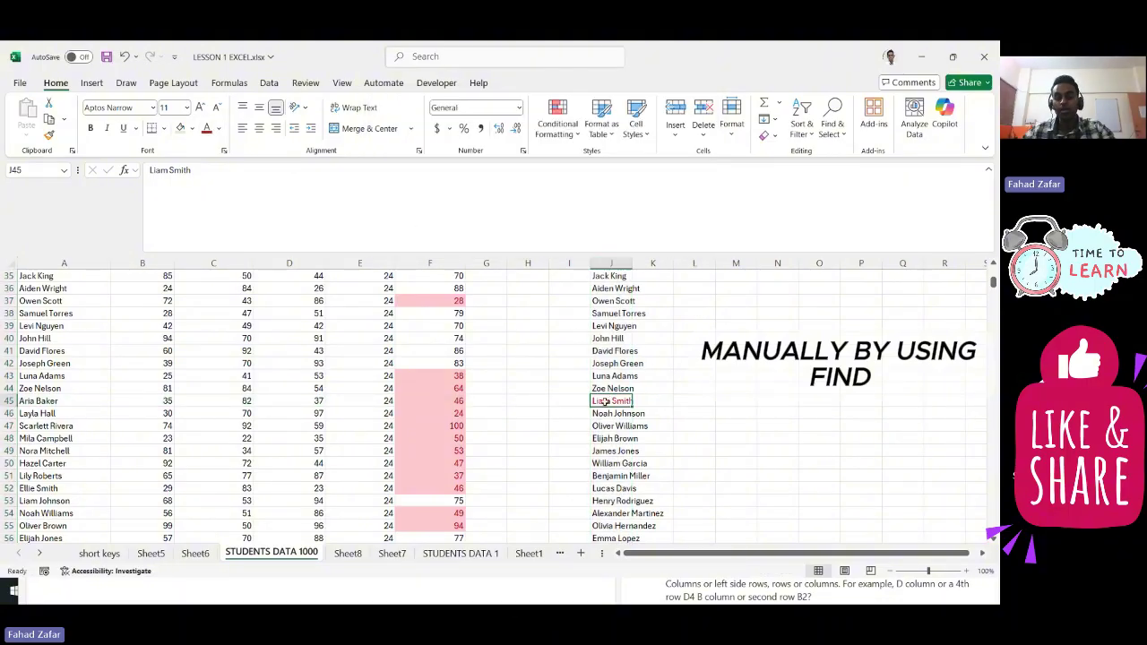
Step: Search column J for the student name in J3 with Find, and look through the repeated names from J45 down
{"action": "key", "text": "ctrl+Up"}
{"action": "key", "text": "Down"}
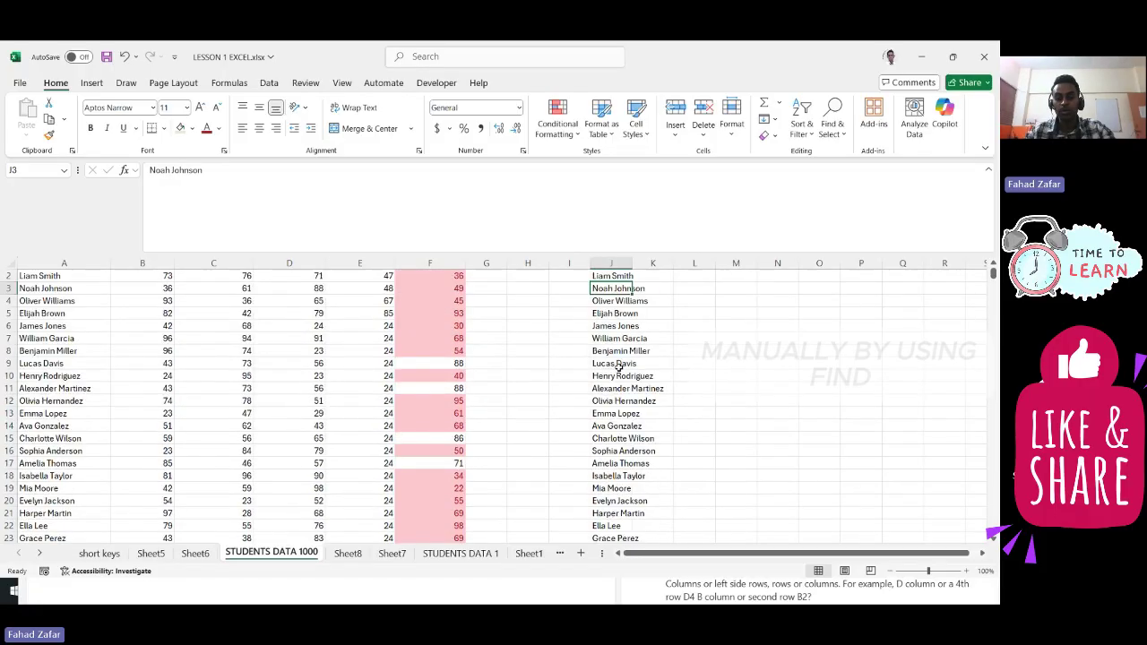
{"action": "key", "text": "ctrl+c"}
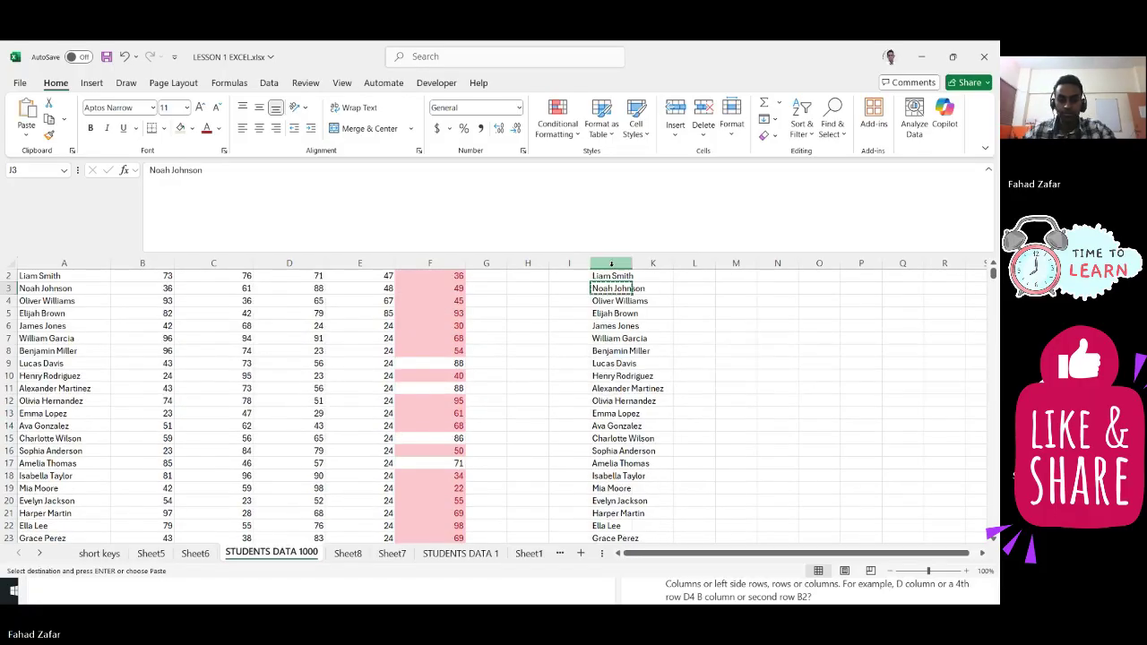
{"action": "left_click", "coordinate": [612, 264]}
{"action": "key", "text": "ctrl+f"}
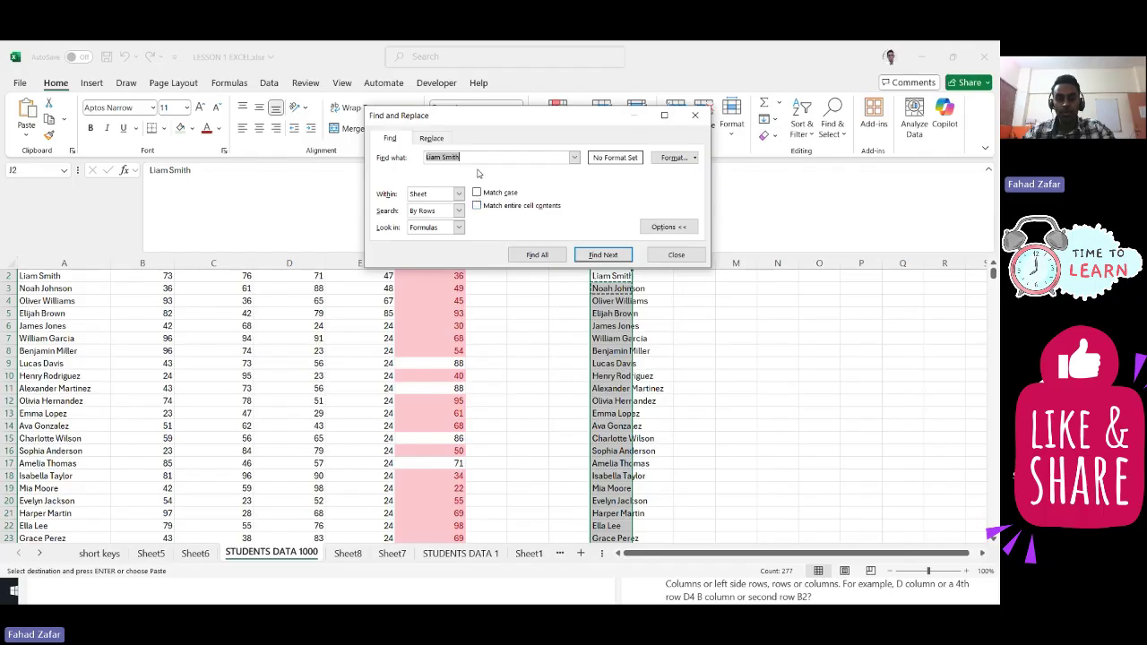
{"action": "key", "text": "ctrl+v"}
{"action": "left_click", "coordinate": [587, 258]}
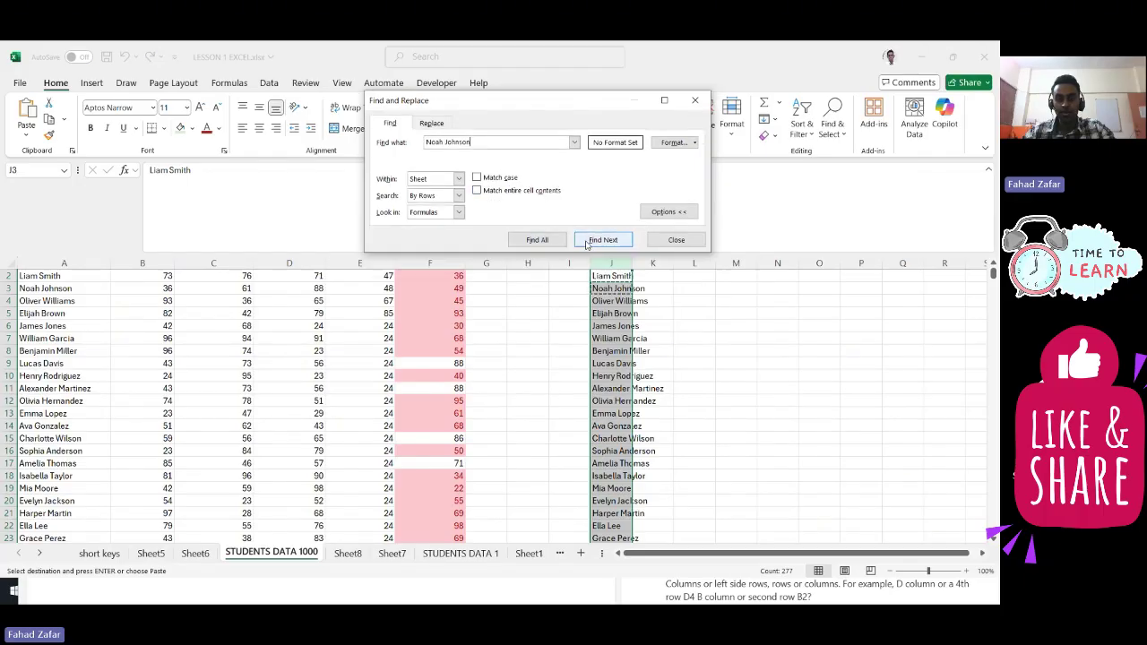
{"action": "left_click", "coordinate": [587, 243]}
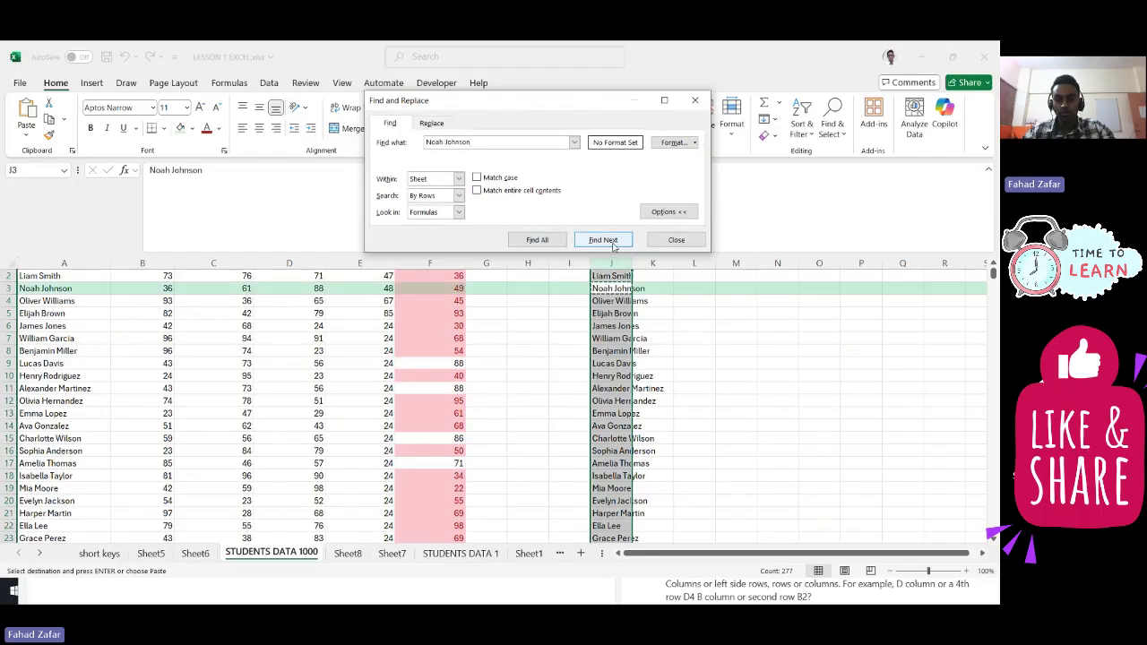
{"action": "left_click", "coordinate": [603, 240]}
{"action": "left_click", "coordinate": [676, 240]}
{"action": "left_click", "coordinate": [609, 389]}
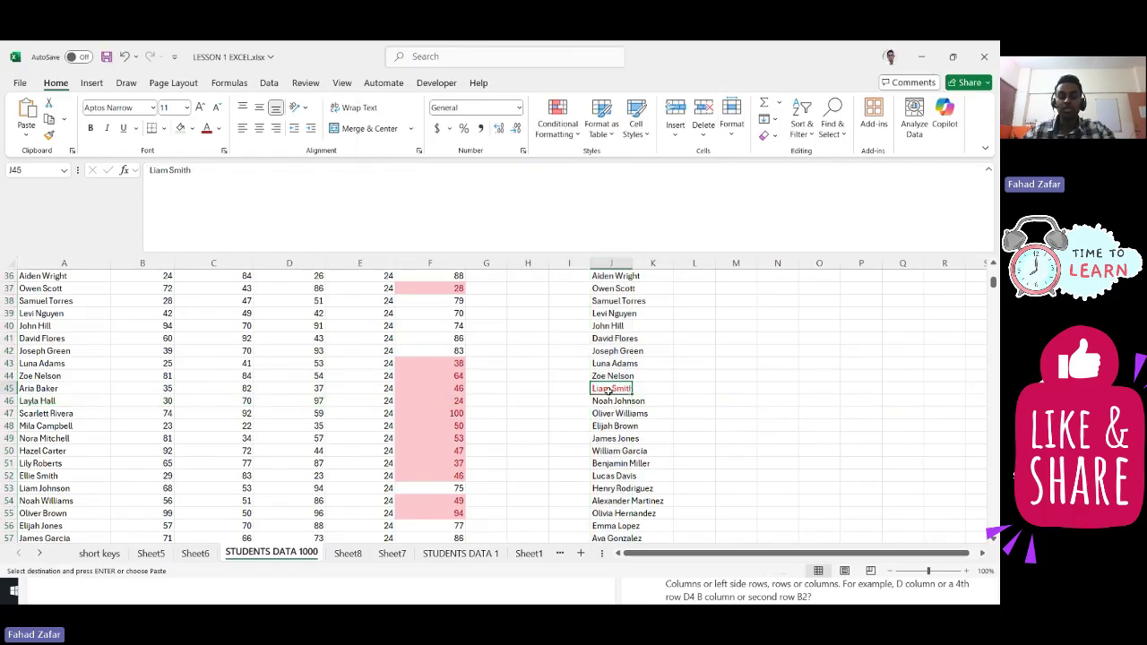
{"action": "key", "text": "Down"}
{"action": "key", "text": "Down"}
{"action": "key", "text": "Down"}
{"action": "key", "text": "Down"}
{"action": "key", "text": "Down"}
{"action": "key", "text": "Down"}
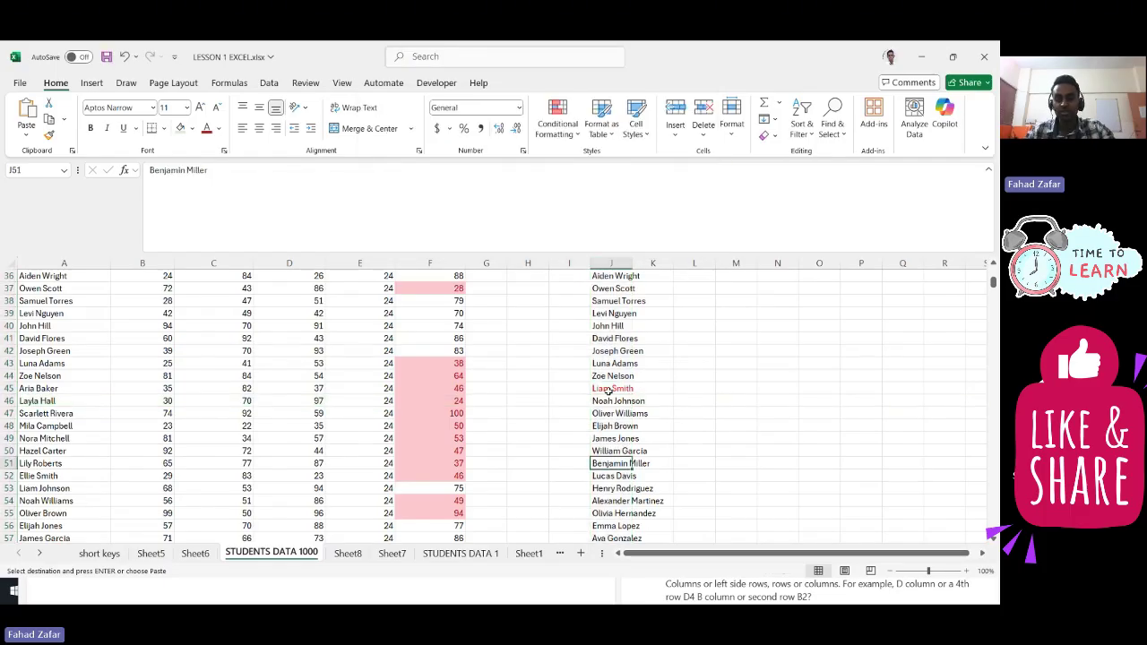
Step: Copy the student names in J2:J44 and paste them at M2
{"action": "key", "text": "ctrl+Up"}
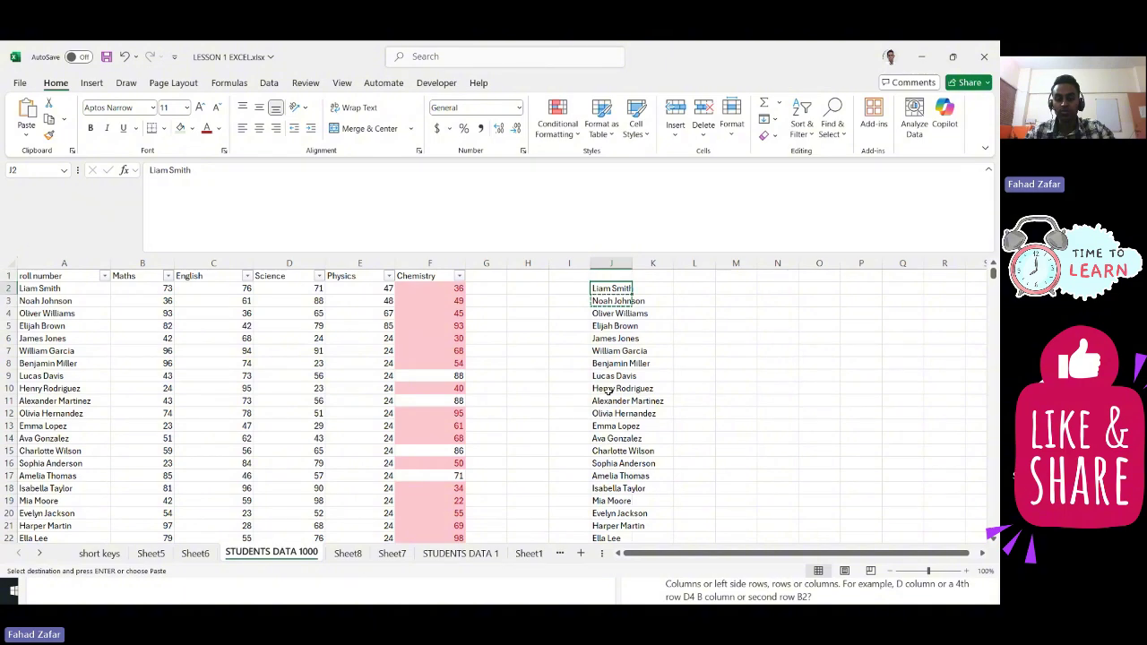
{"action": "key", "text": "shift+Page_Down"}
{"action": "key", "text": "shift+Page_Down"}
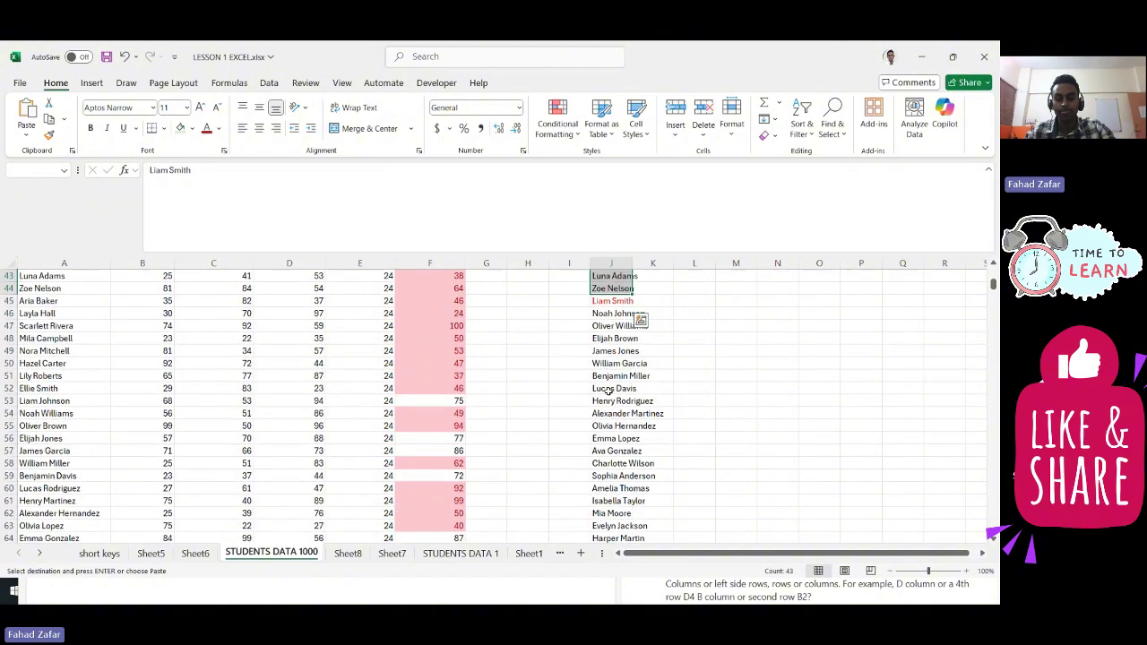
{"action": "key", "text": "ctrl+c"}
{"action": "key", "text": "ctrl+Up"}
{"action": "key", "text": "Down"}
{"action": "key", "text": "Right"}
{"action": "key", "text": "Right"}
{"action": "key", "text": "Right"}
{"action": "key", "text": "ctrl+v"}
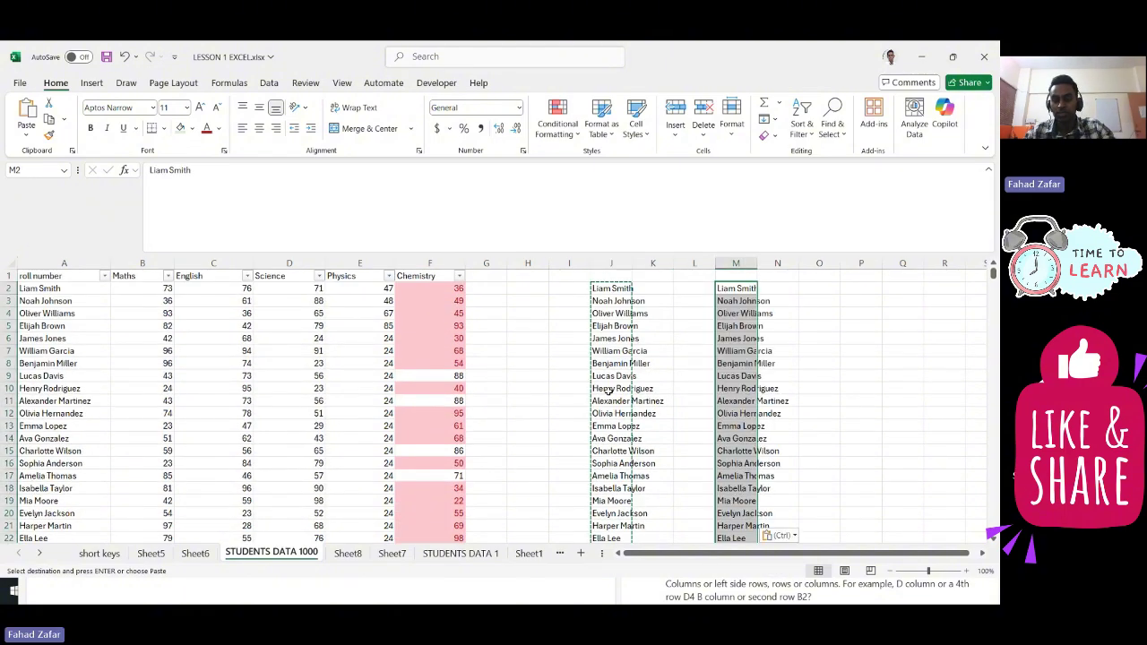
Step: Copy the student names in M3:M24 and paste them at N2 beside the first list
{"action": "key", "text": "Down"}
{"action": "key", "text": "shift+Page_Down"}
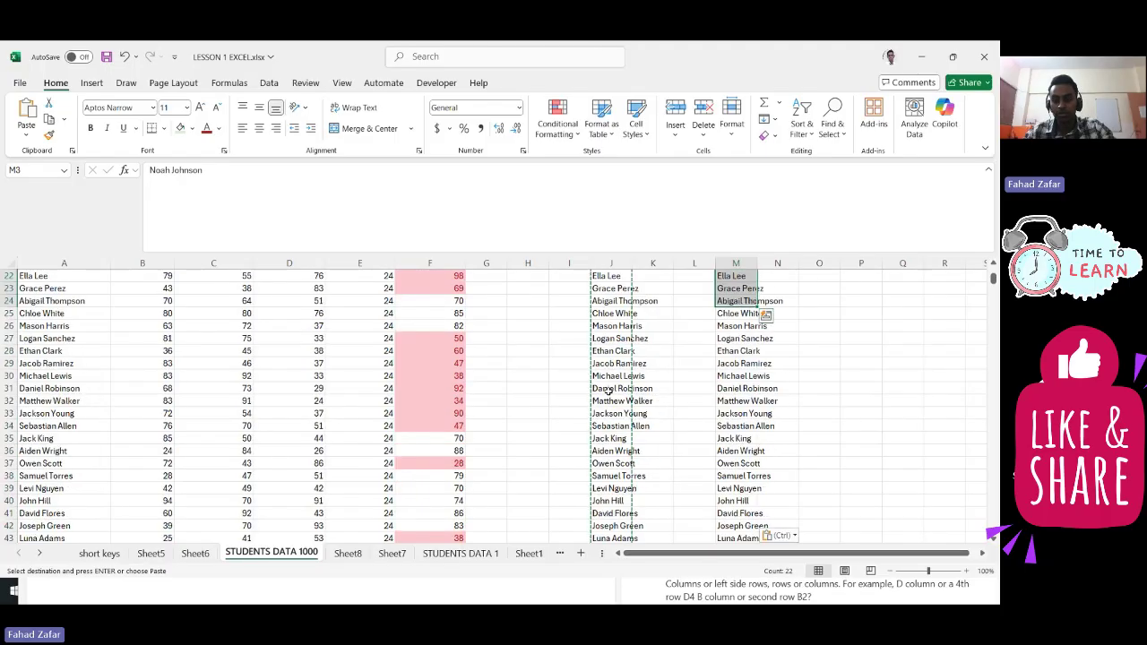
{"action": "key", "text": "Escape"}
{"action": "key", "text": "ctrl+c"}
{"action": "key", "text": "ctrl+Up"}
{"action": "key", "text": "Right"}
{"action": "key", "text": "ctrl+v"}
{"action": "key", "text": "Down"}
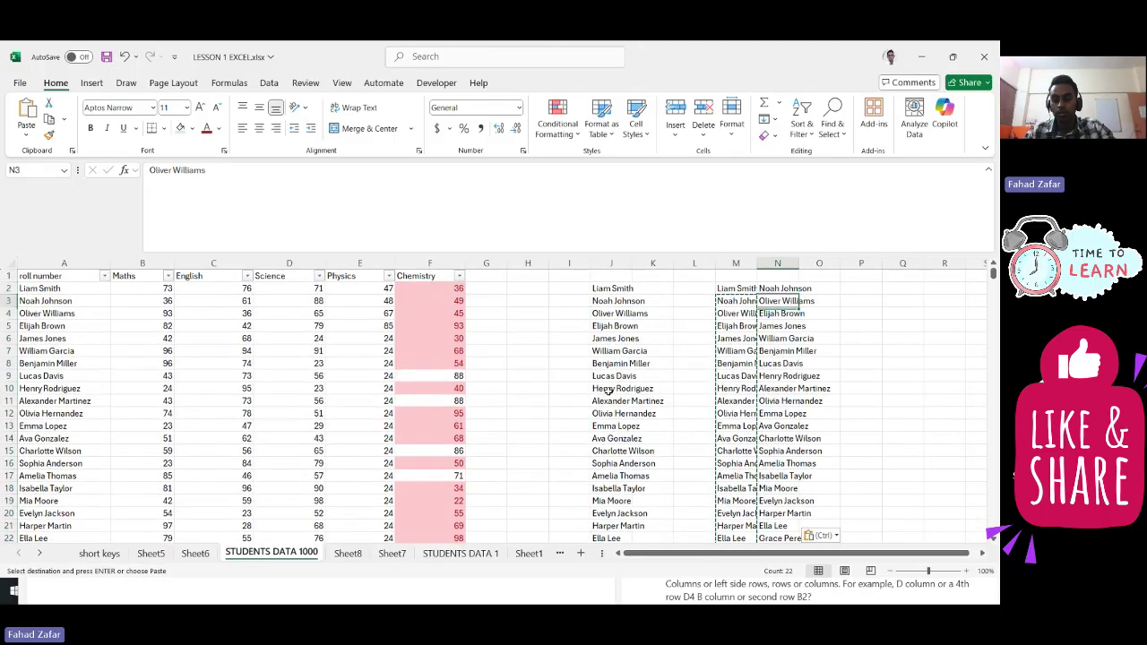
Step: Look through the student names in columns M and N to compare the two lists from row 2 down
{"action": "key", "text": "Down"}
{"action": "key", "text": "ctrl+Down"}
{"action": "key", "text": "ctrl+Up"}
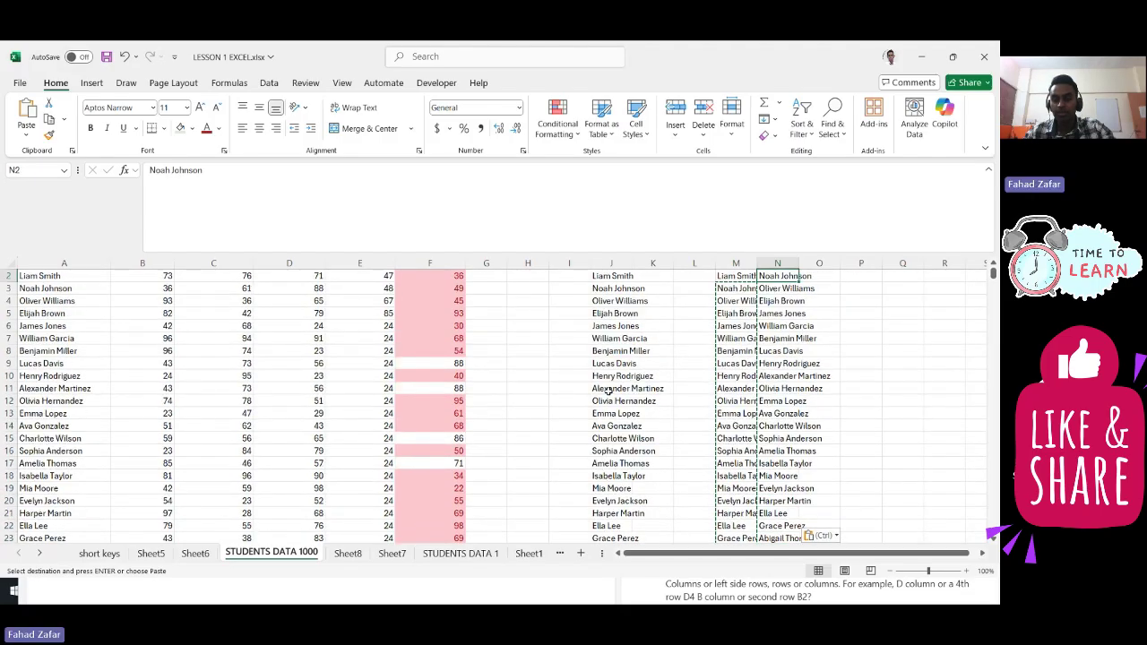
{"action": "key", "text": "Up"}
{"action": "key", "text": "Down"}
{"action": "key", "text": "Left"}
{"action": "key", "text": "Right"}
{"action": "key", "text": "Left"}
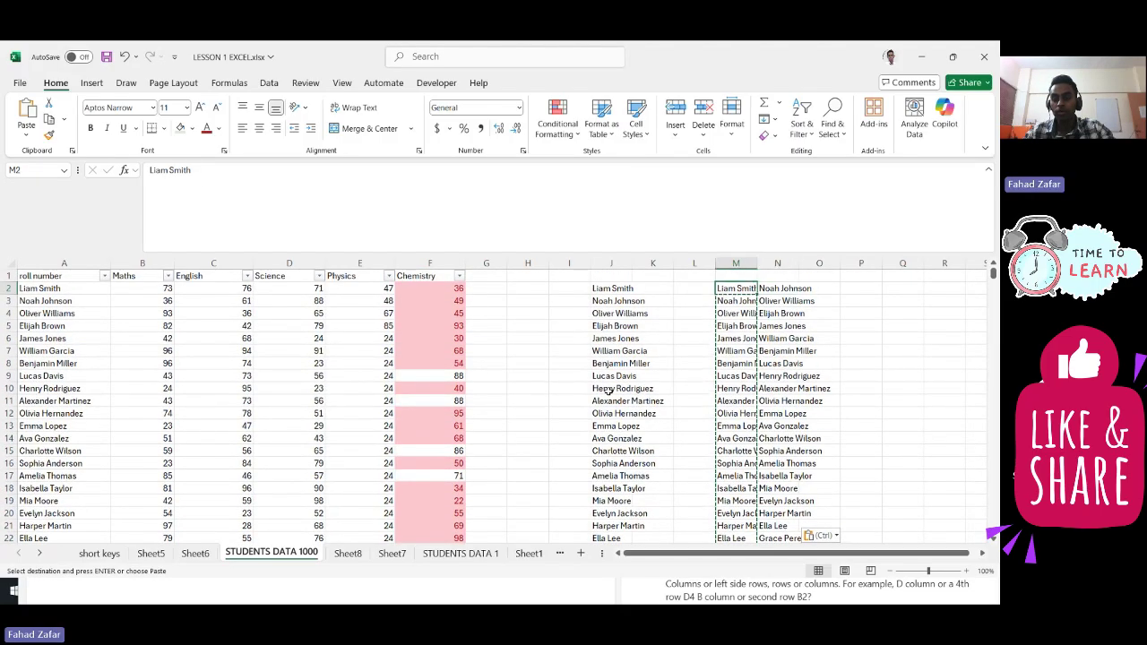
{"action": "key", "text": "Down"}
{"action": "key", "text": "Down"}
{"action": "key", "text": "Down"}
{"action": "key", "text": "Down"}
{"action": "key", "text": "Down"}
{"action": "key", "text": "Down"}
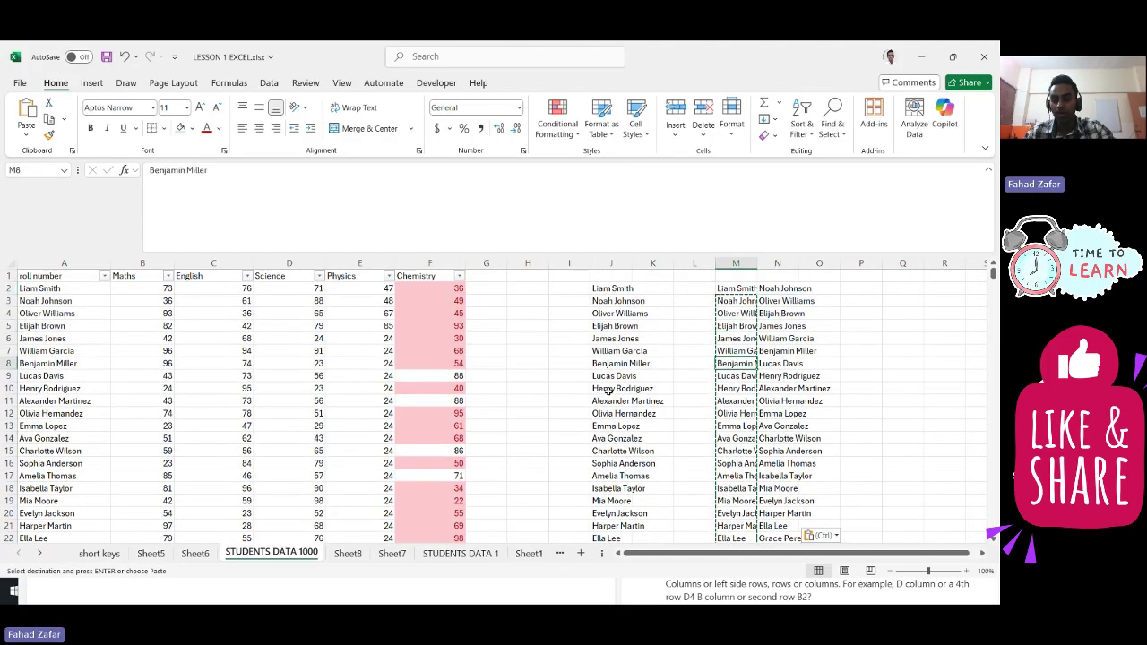
{"action": "key", "text": "Down"}
{"action": "key", "text": "Up"}
{"action": "key", "text": "Up"}
{"action": "key", "text": "Up"}
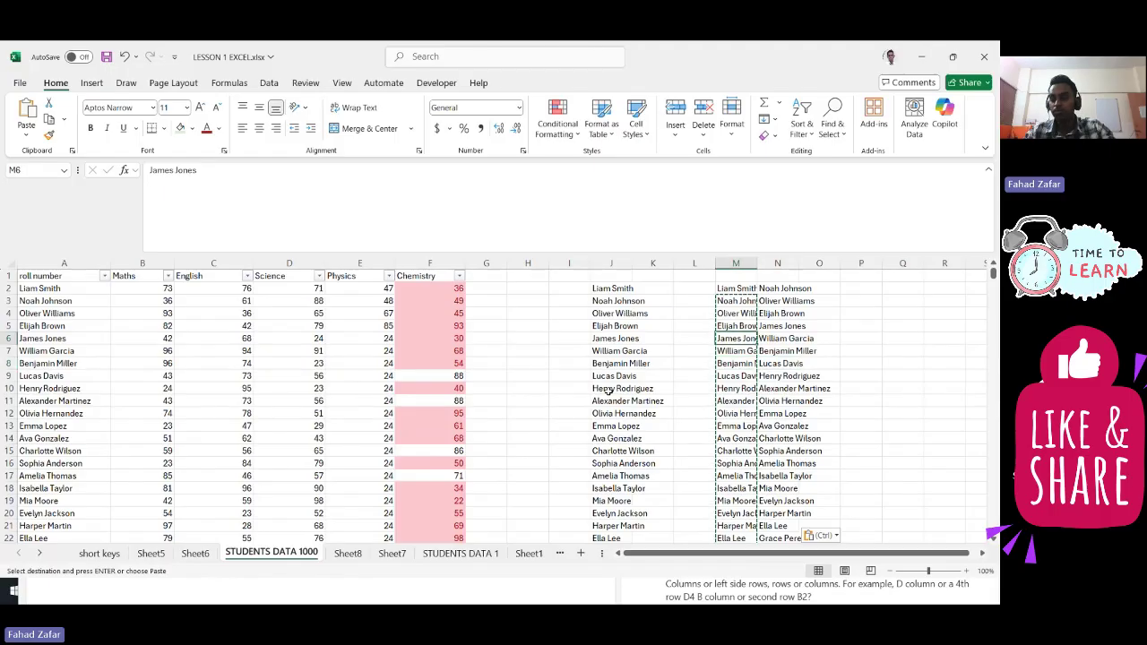
{"action": "key", "text": "Up"}
{"action": "key", "text": "Up"}
{"action": "key", "text": "Up"}
{"action": "key", "text": "Up"}
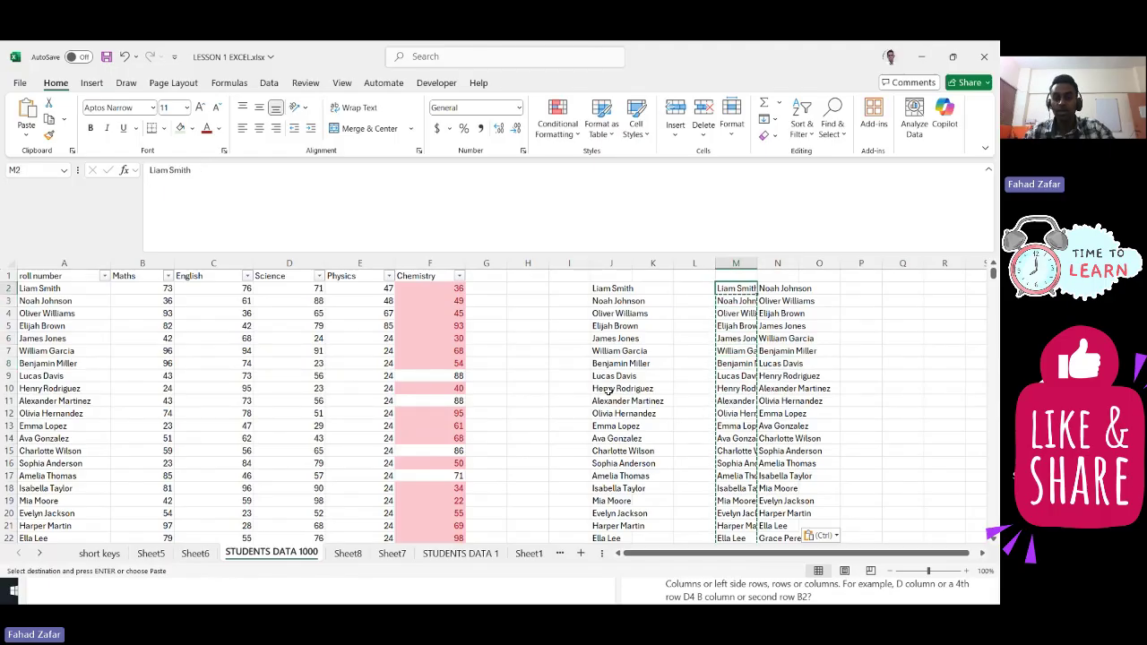
Step: Highlight duplicate values across the two name lists in M2:N44 with light red fill and dark red text
{"action": "key", "text": "ctrl+shift+Down"}
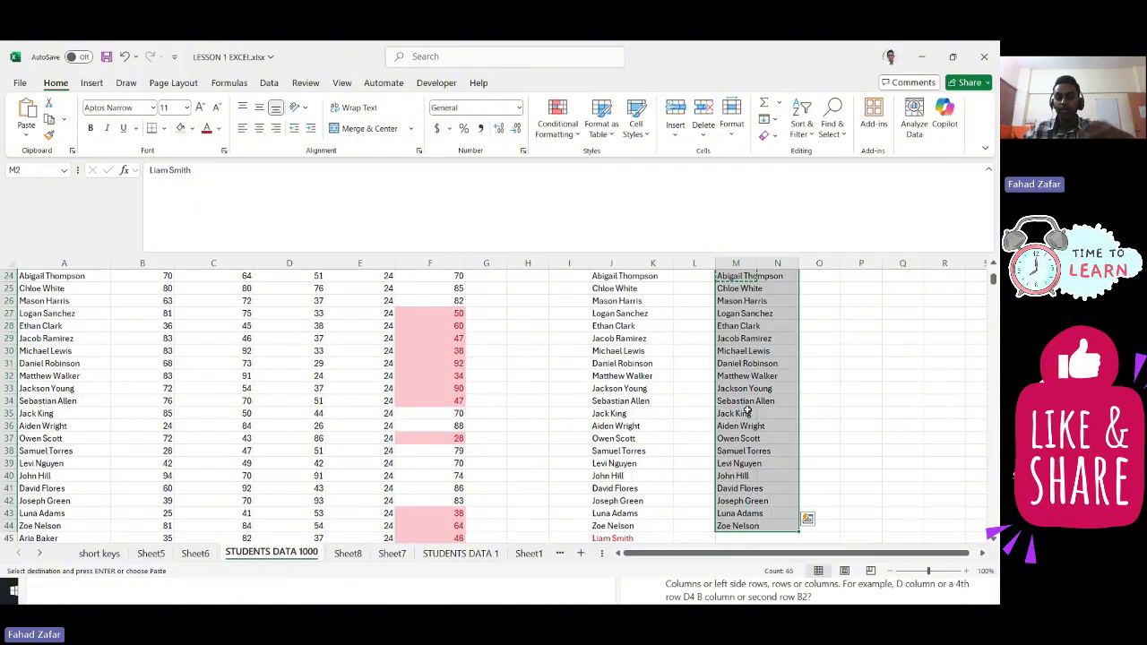
{"action": "scroll", "coordinate": [751, 385], "scroll_direction": "up", "scroll_amount": 8}
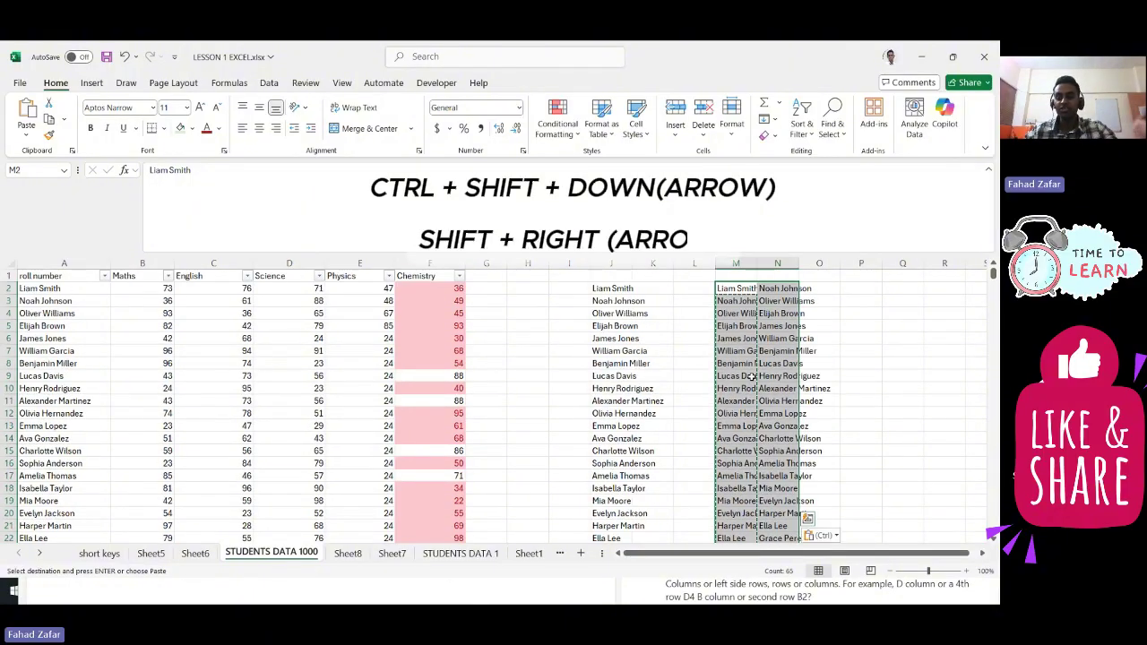
{"action": "left_click", "coordinate": [578, 134]}
{"action": "mouse_move", "coordinate": [603, 164]}
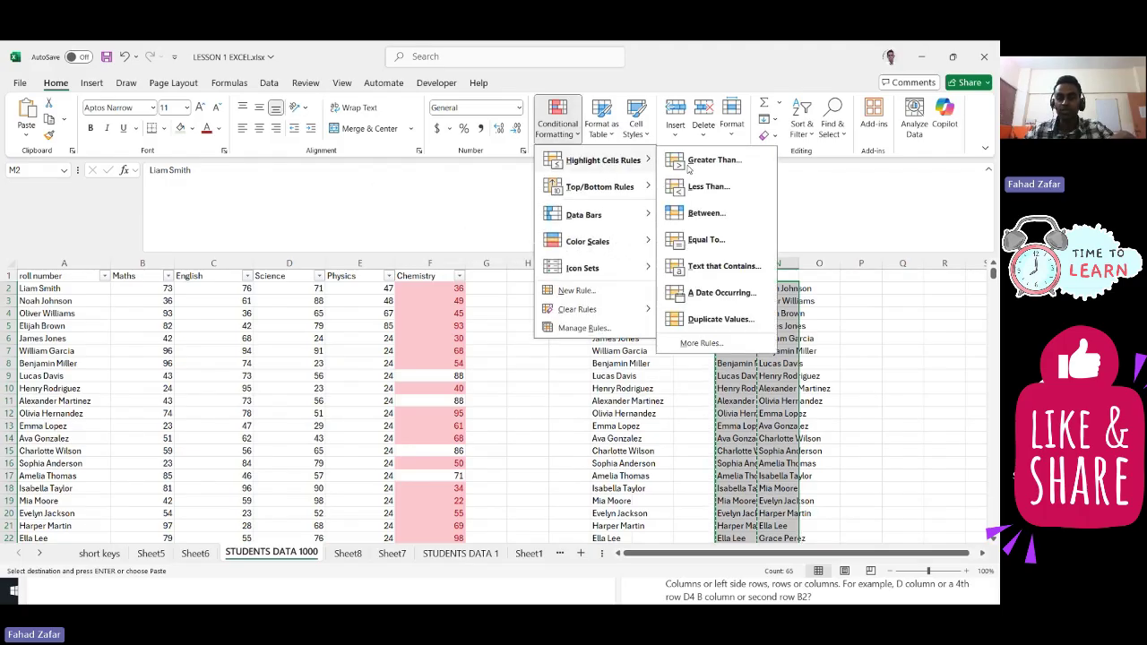
{"action": "left_click", "coordinate": [704, 320]}
{"action": "left_click", "coordinate": [607, 354]}
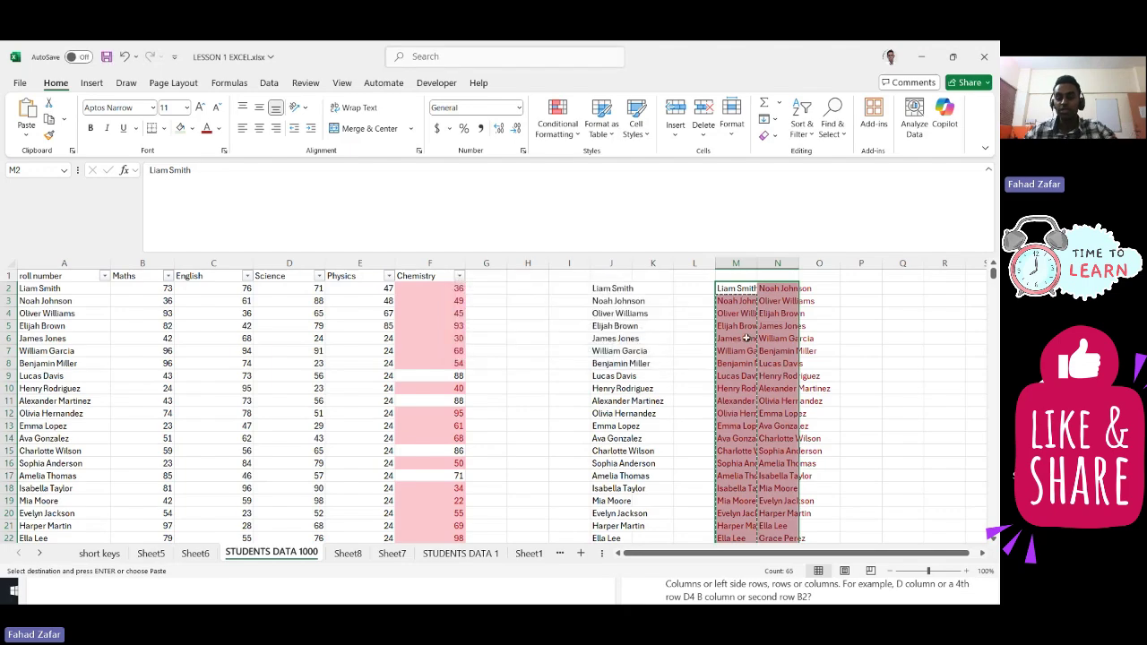
Step: Look through the highlighted duplicate names and the unhighlighted names in columns M and N down to row 44
{"action": "scroll", "coordinate": [746, 338], "scroll_direction": "down", "scroll_amount": 10}
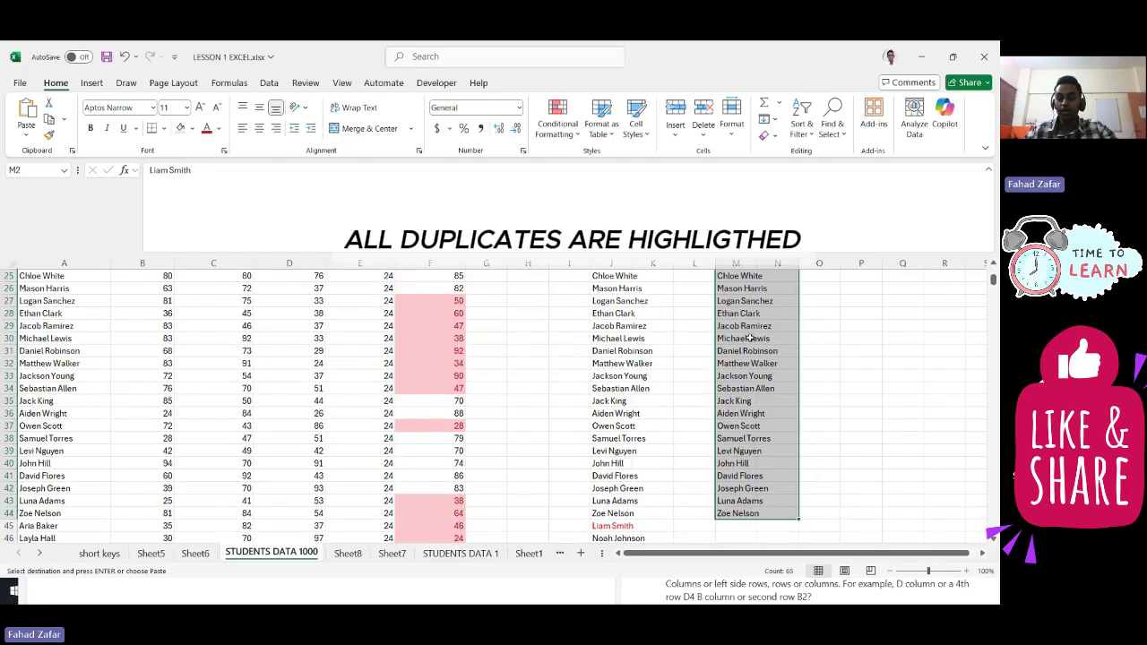
{"action": "scroll", "coordinate": [751, 338], "scroll_direction": "up", "scroll_amount": 2}
{"action": "left_click", "coordinate": [729, 377]}
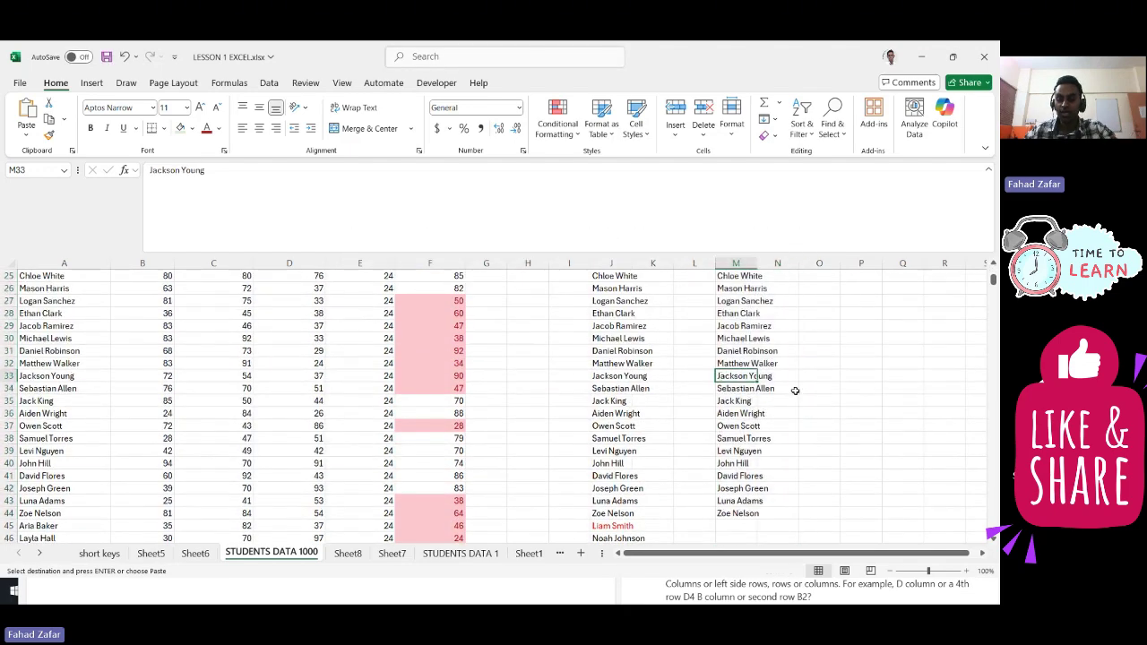
{"action": "scroll", "coordinate": [736, 392], "scroll_direction": "up", "scroll_amount": 2}
{"action": "left_click", "coordinate": [743, 389]}
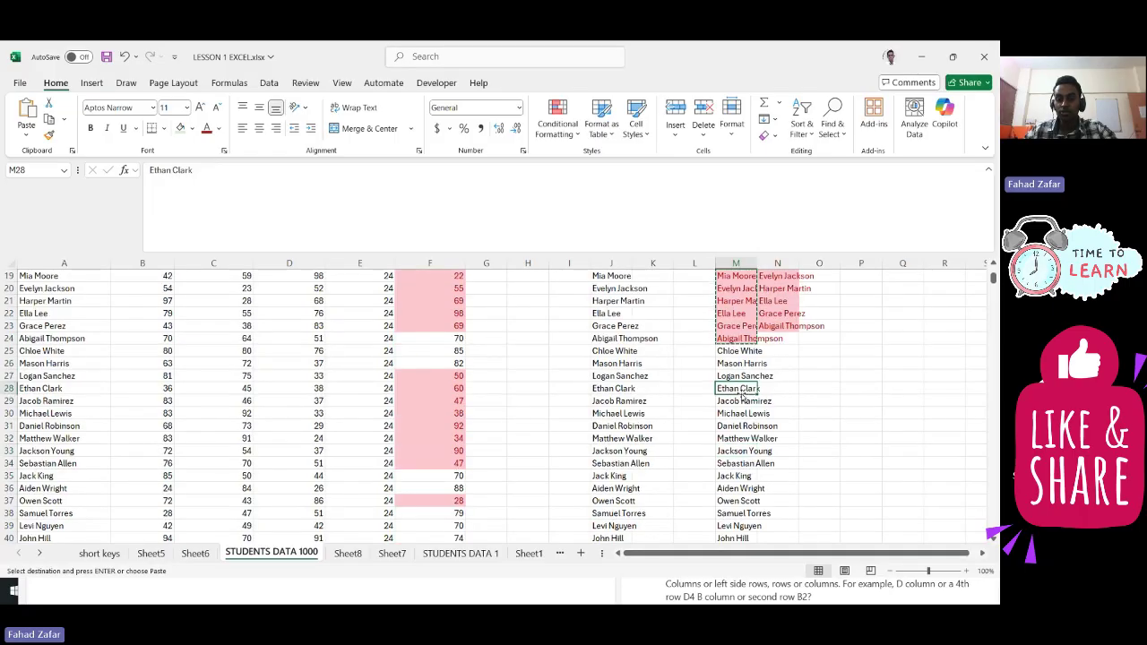
{"action": "scroll", "coordinate": [743, 395], "scroll_direction": "up", "scroll_amount": 6}
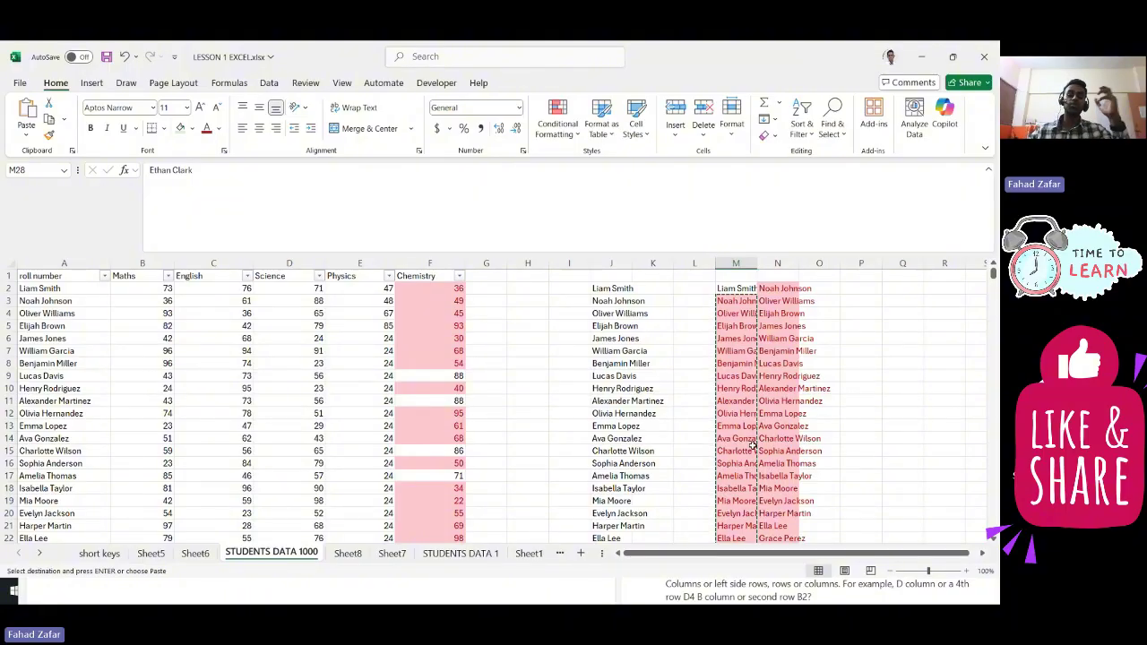
{"action": "scroll", "coordinate": [754, 444], "scroll_direction": "down", "scroll_amount": 4}
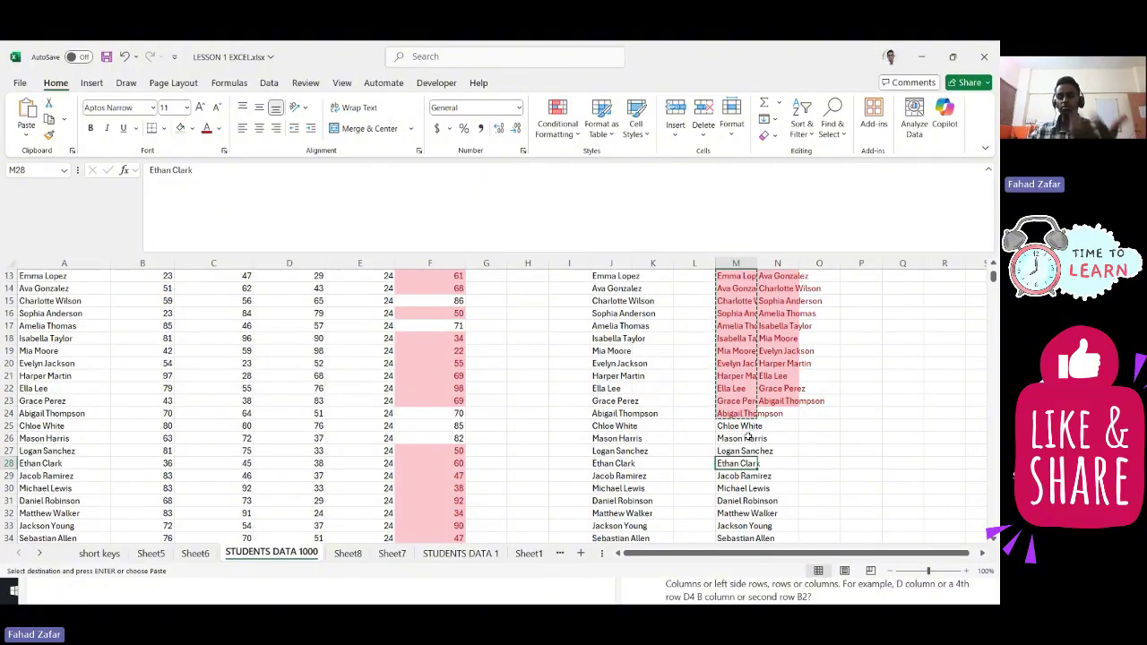
{"action": "scroll", "coordinate": [748, 436], "scroll_direction": "up", "scroll_amount": 4}
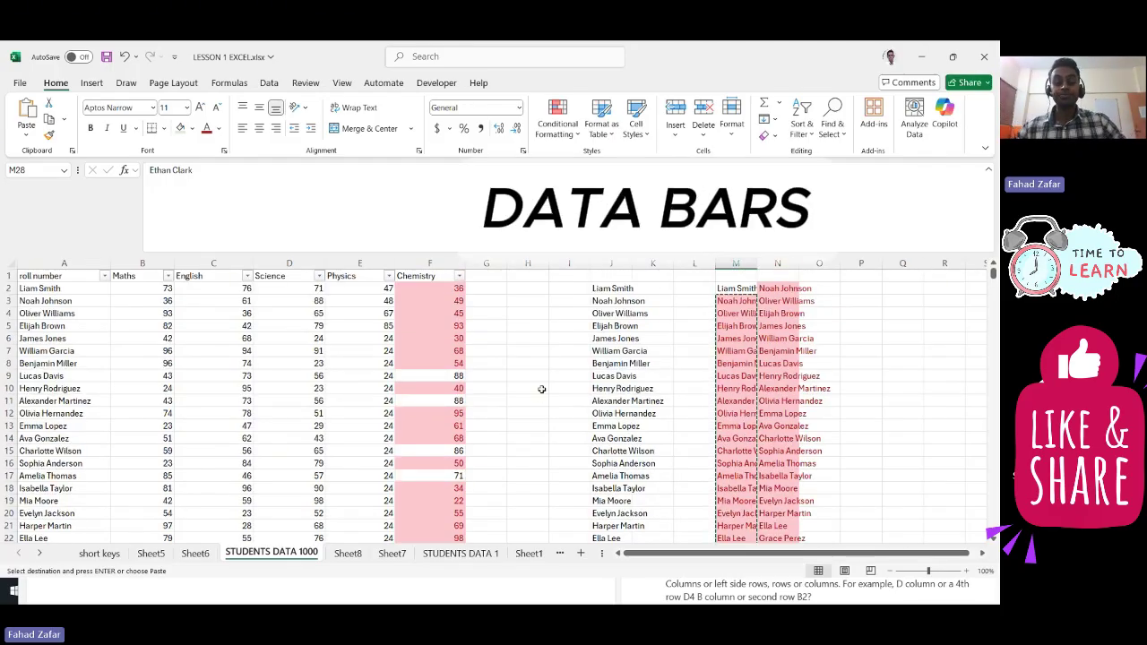
{"action": "left_click", "coordinate": [557, 123]}
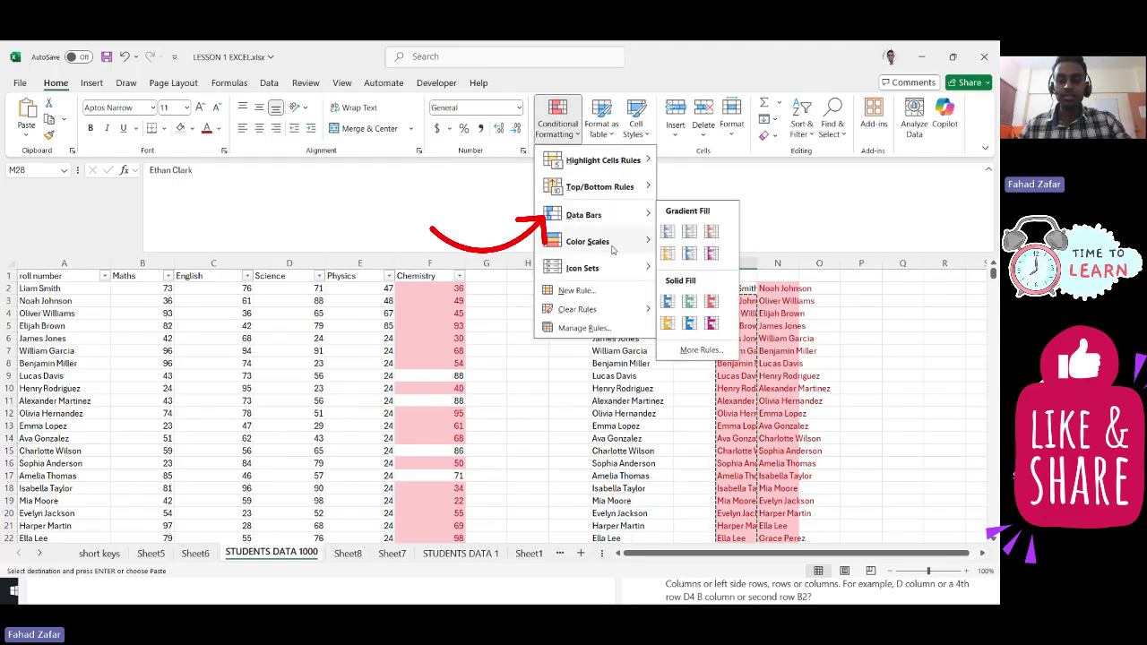
{"action": "mouse_move", "coordinate": [613, 250]}
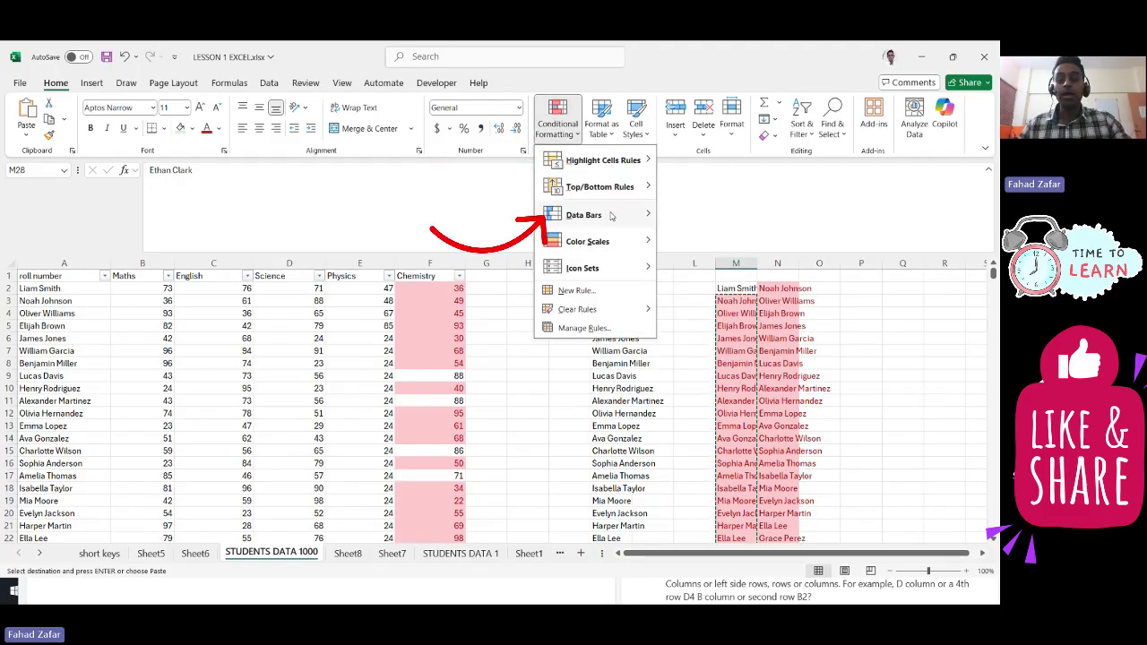
{"action": "mouse_move", "coordinate": [612, 216]}
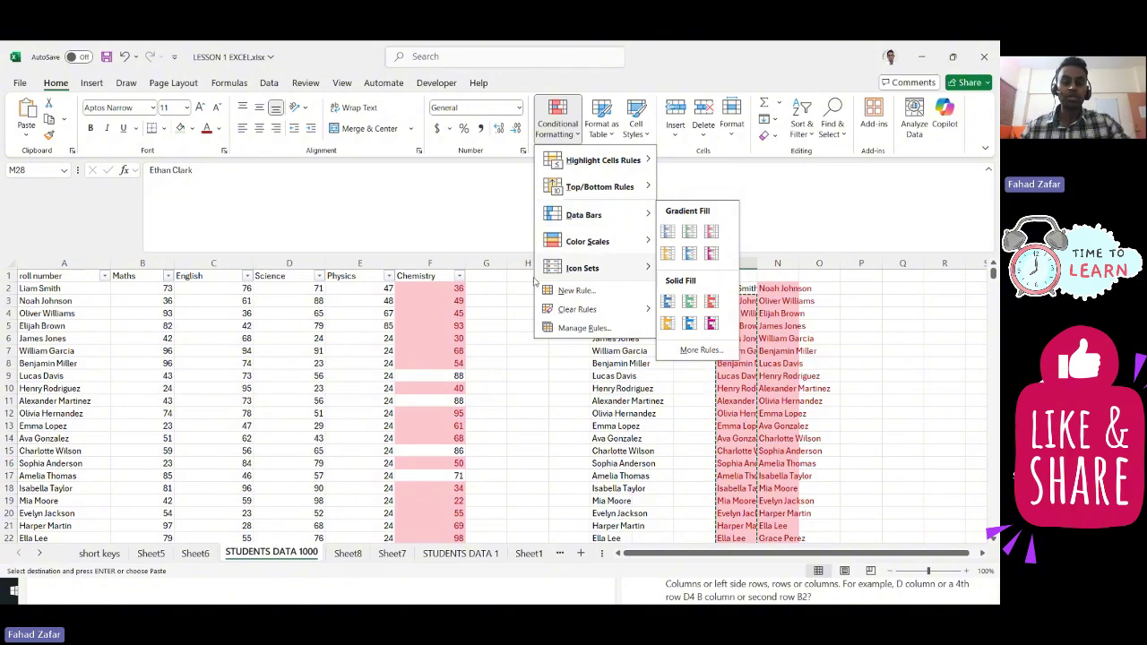
{"action": "left_click", "coordinate": [481, 319]}
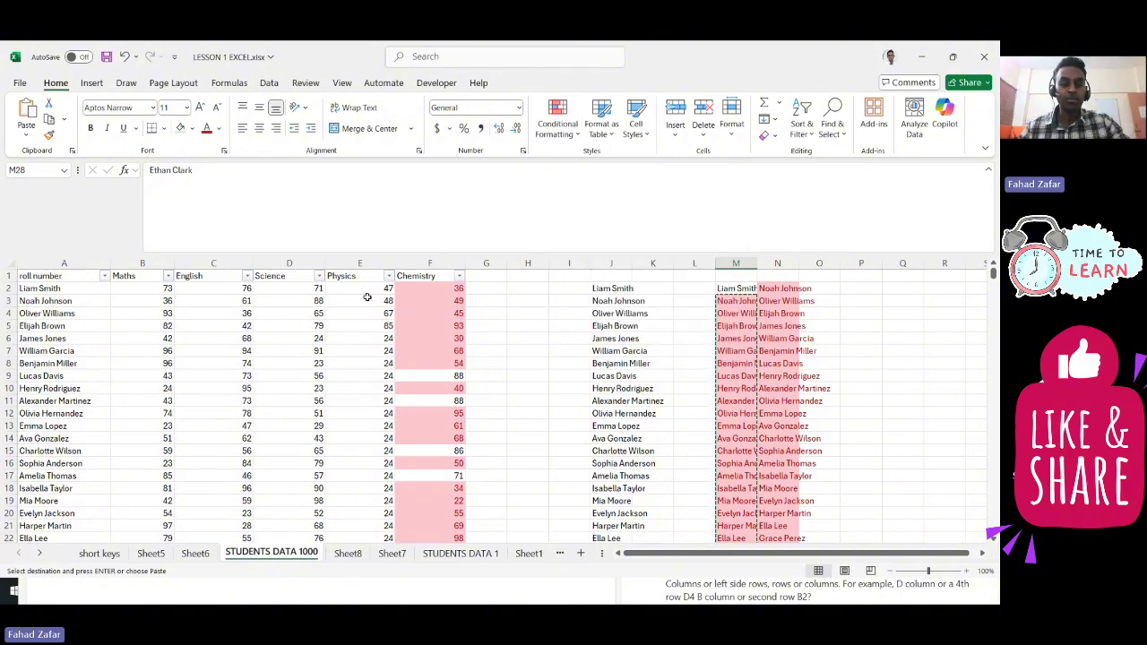
Step: Examine the marks in the Maths, English, Science, Physics and Chemistry columns to compare subject performance
{"action": "left_click", "coordinate": [153, 288]}
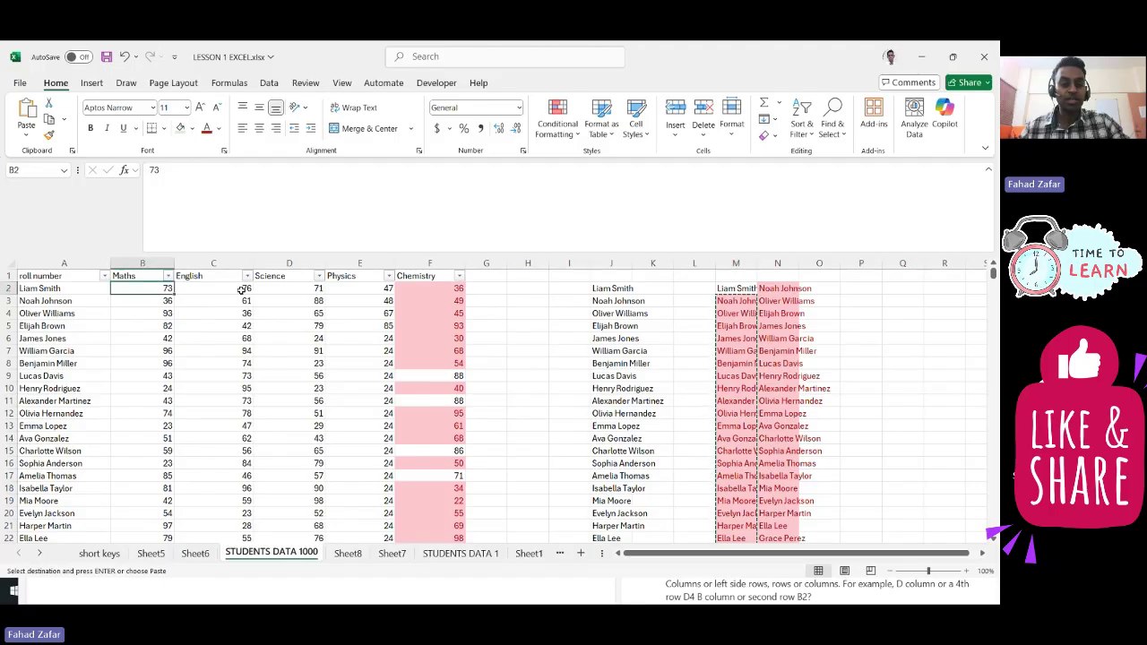
{"action": "left_click", "coordinate": [239, 288]}
{"action": "left_click", "coordinate": [299, 288]}
{"action": "left_click", "coordinate": [366, 289]}
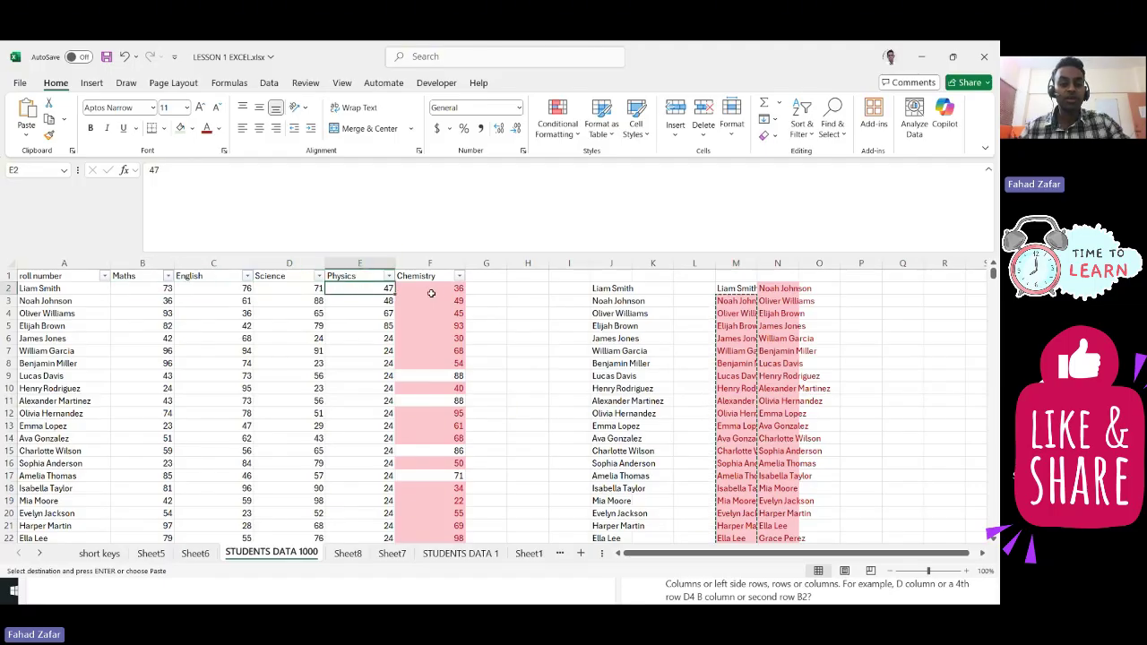
{"action": "left_click", "coordinate": [431, 294]}
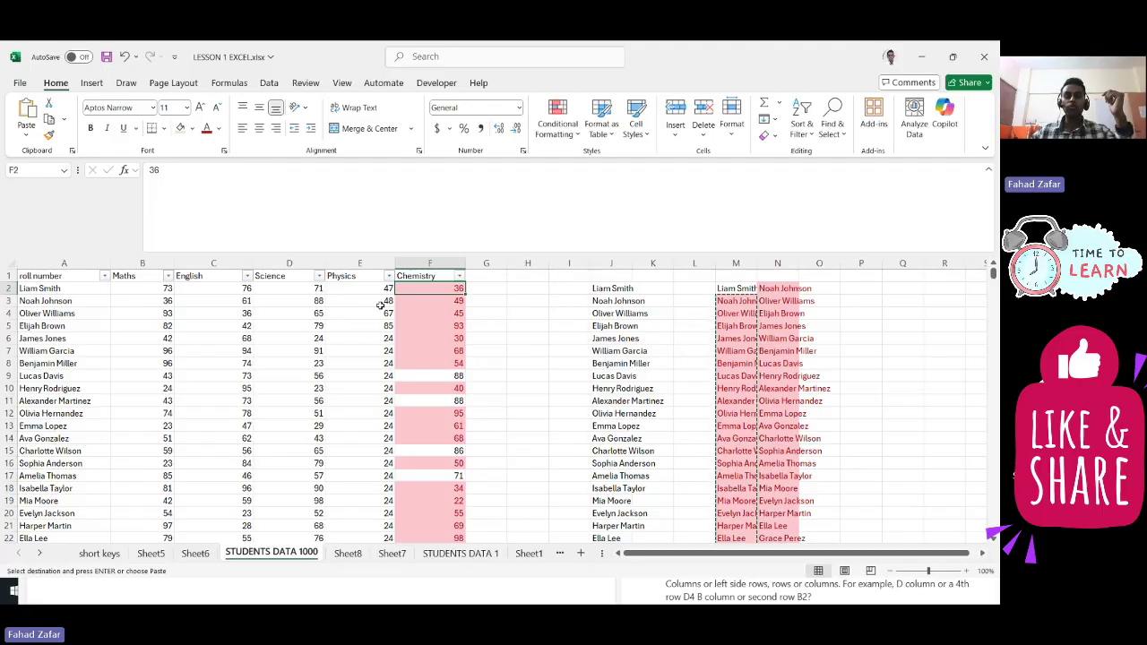
{"action": "left_click", "coordinate": [430, 264]}
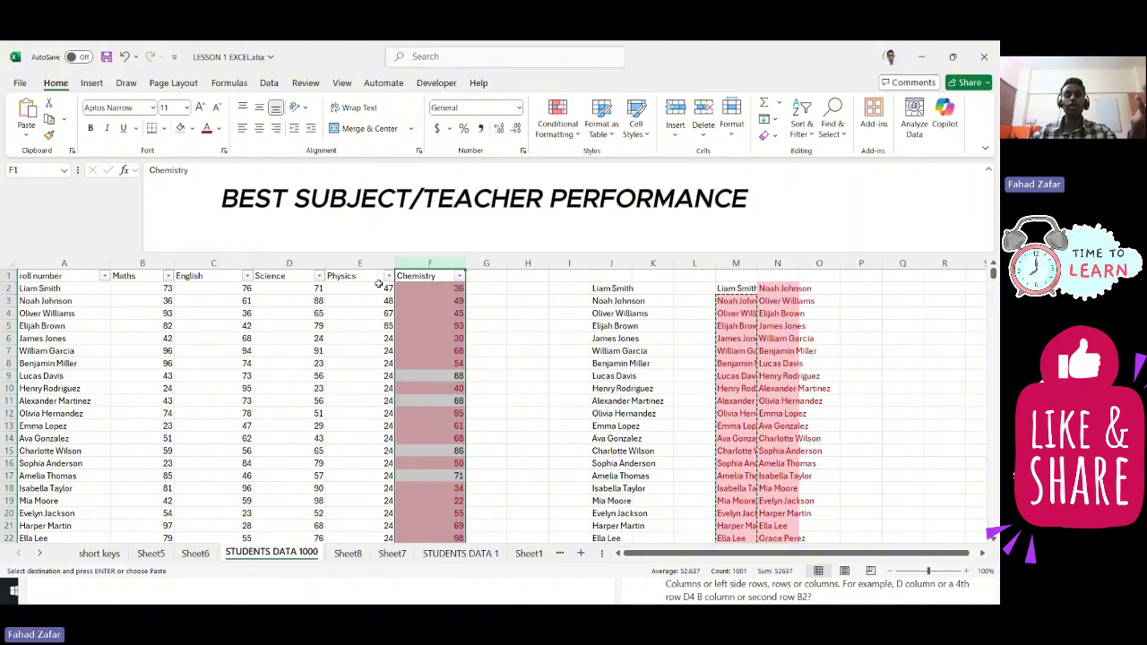
{"action": "left_click", "coordinate": [358, 264]}
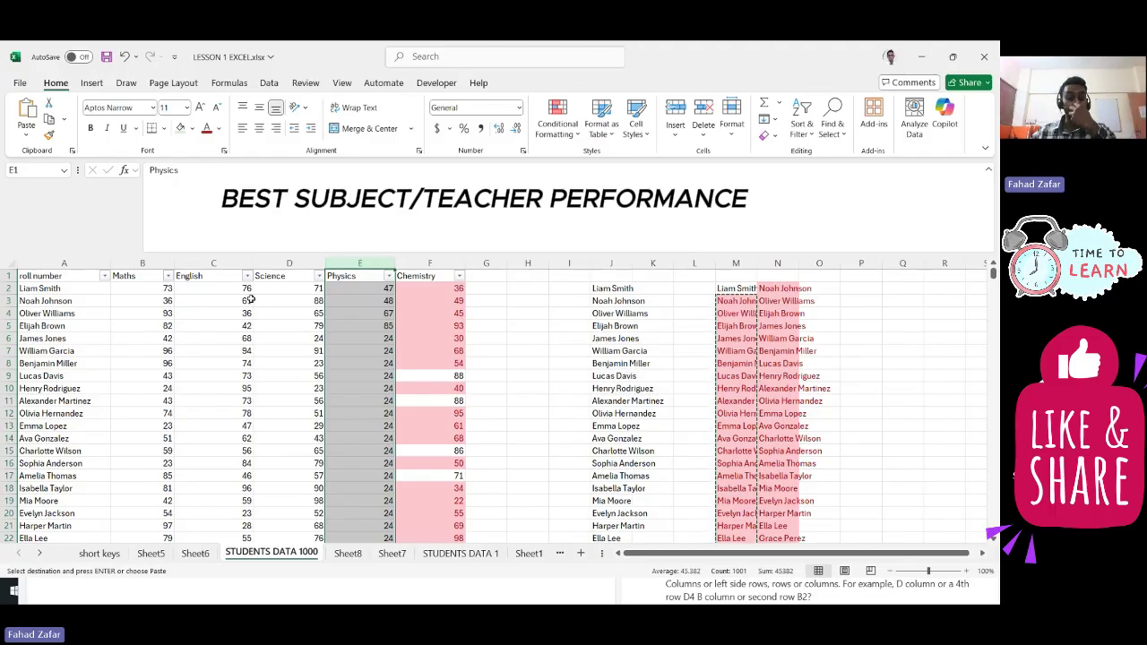
{"action": "double_click", "coordinate": [144, 287]}
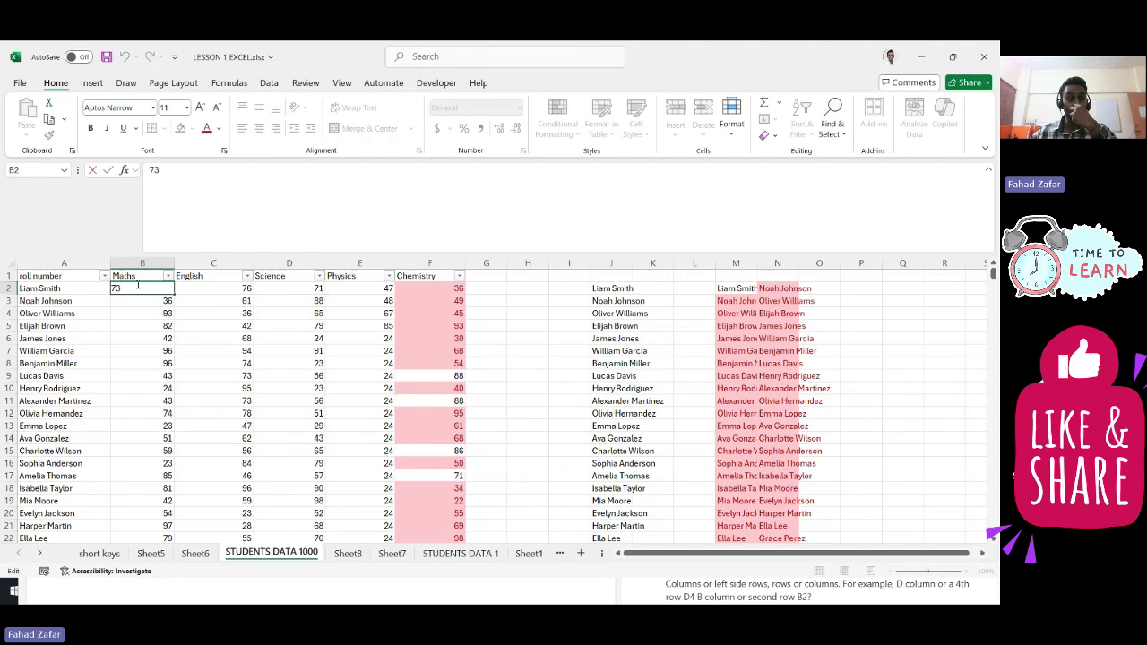
{"action": "left_click", "coordinate": [139, 311]}
Step: Total the Maths marks in B2:B1001 with a SUM formula in B1002
{"action": "left_click", "coordinate": [139, 288]}
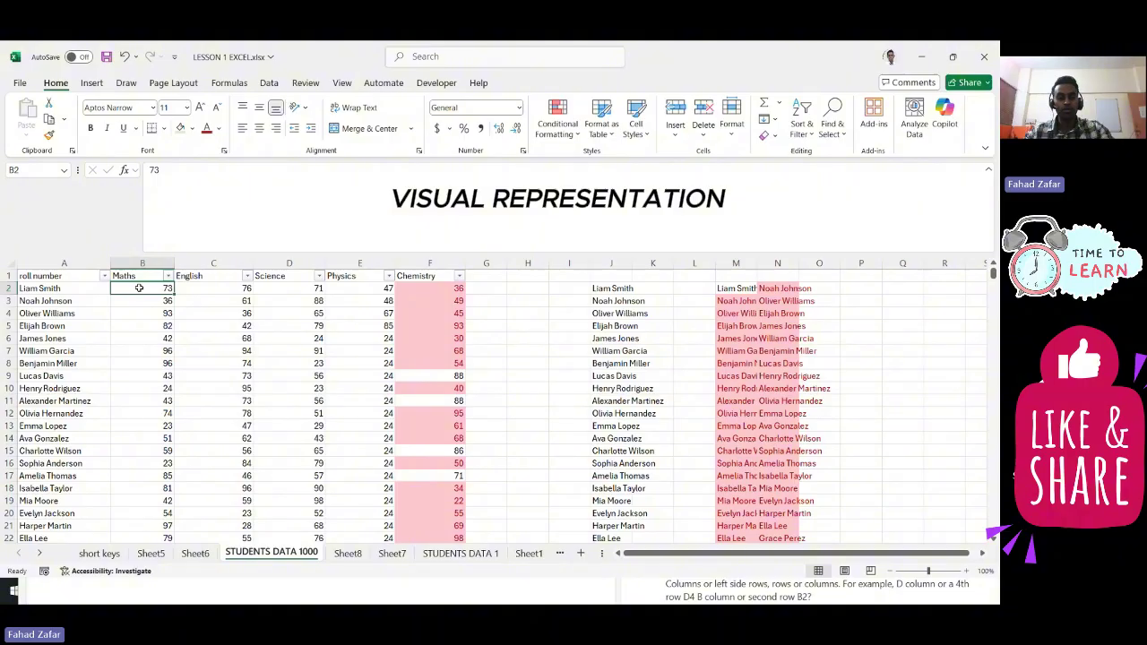
{"action": "key", "text": "ctrl+Down"}
{"action": "scroll", "coordinate": [139, 288], "scroll_direction": "down", "scroll_amount": 2}
{"action": "left_click", "coordinate": [147, 488]}
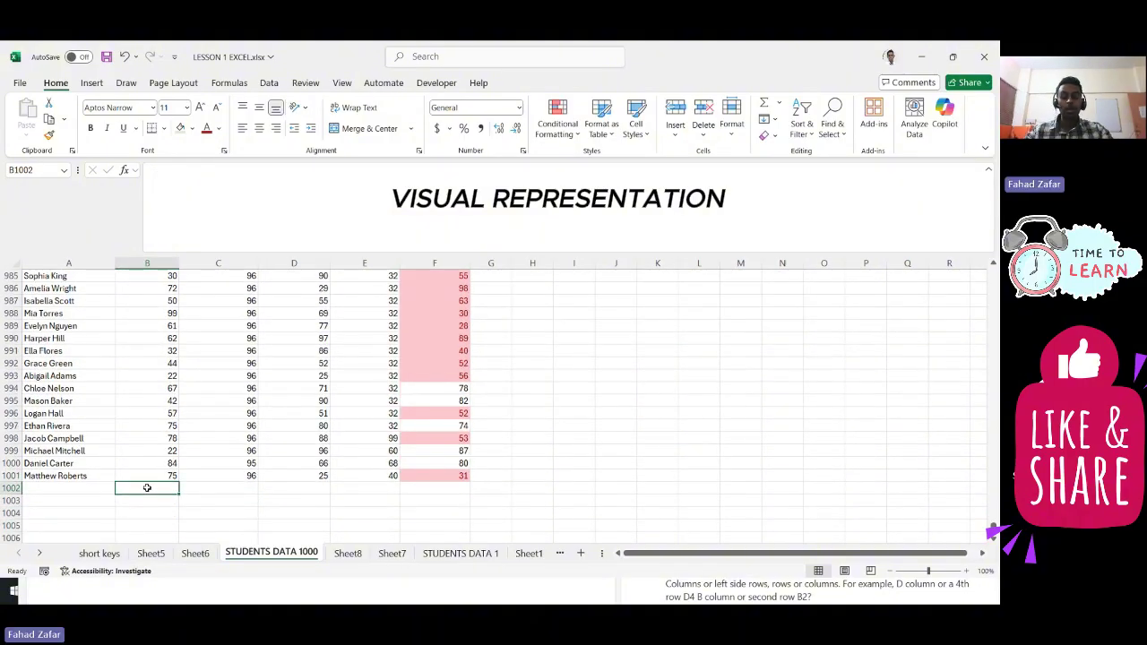
{"action": "key", "text": "alt+equal"}
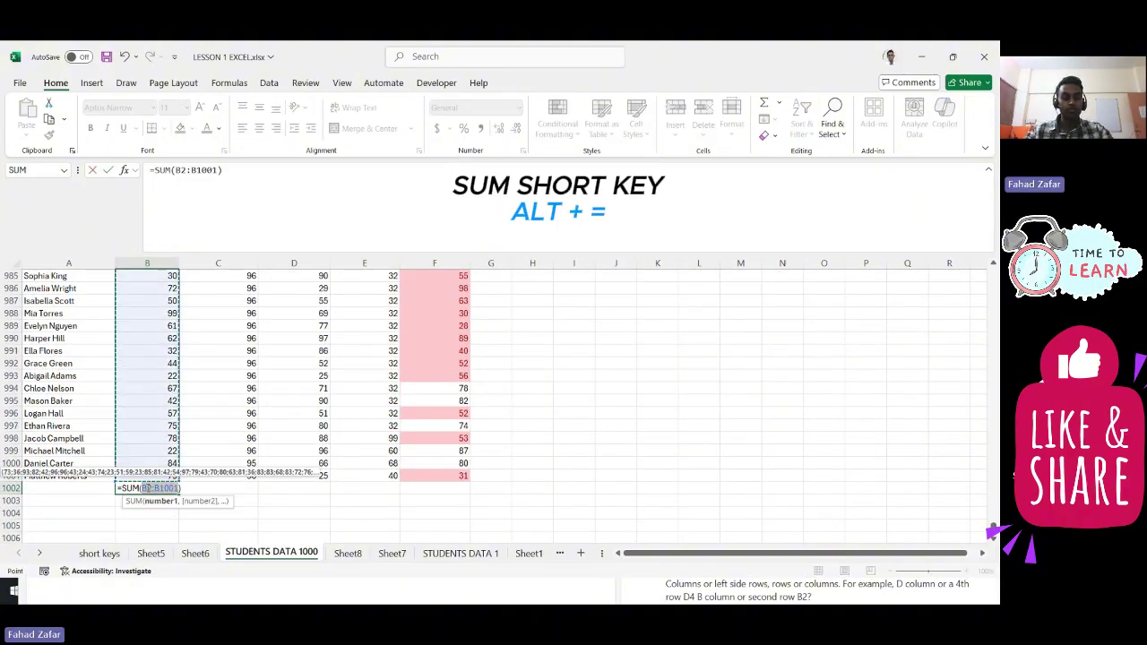
{"action": "key", "text": "ctrl+Return"}
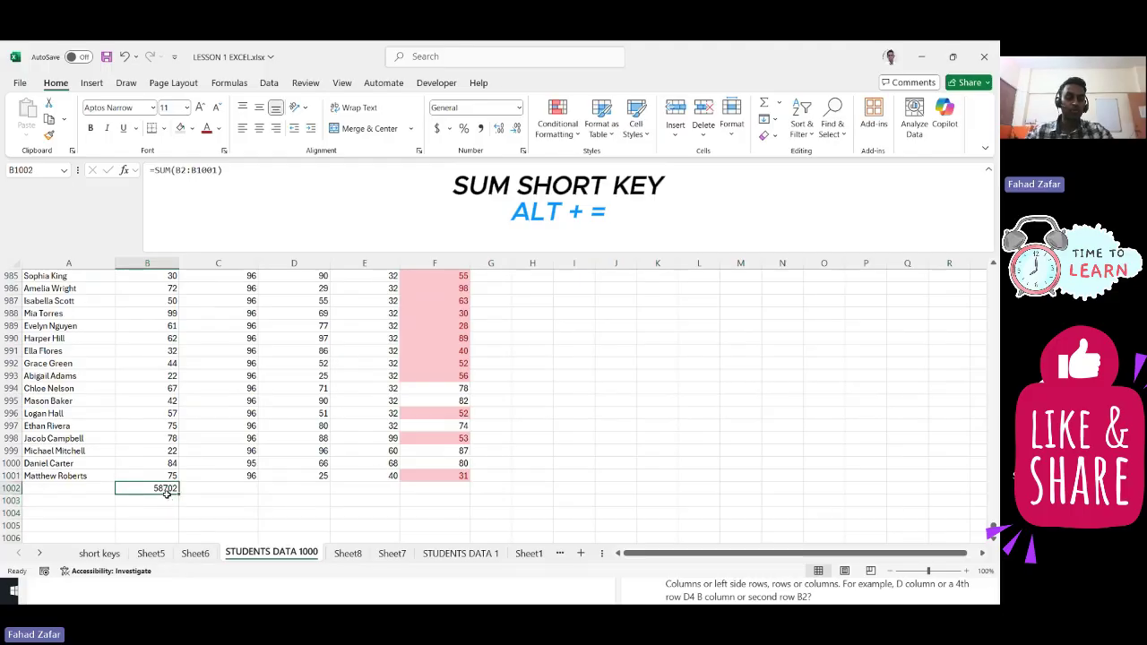
Step: Jump between the first and last rows of the Maths and English columns to check the extent of their data
{"action": "key", "text": "ctrl+Up"}
{"action": "key", "text": "ctrl+Down"}
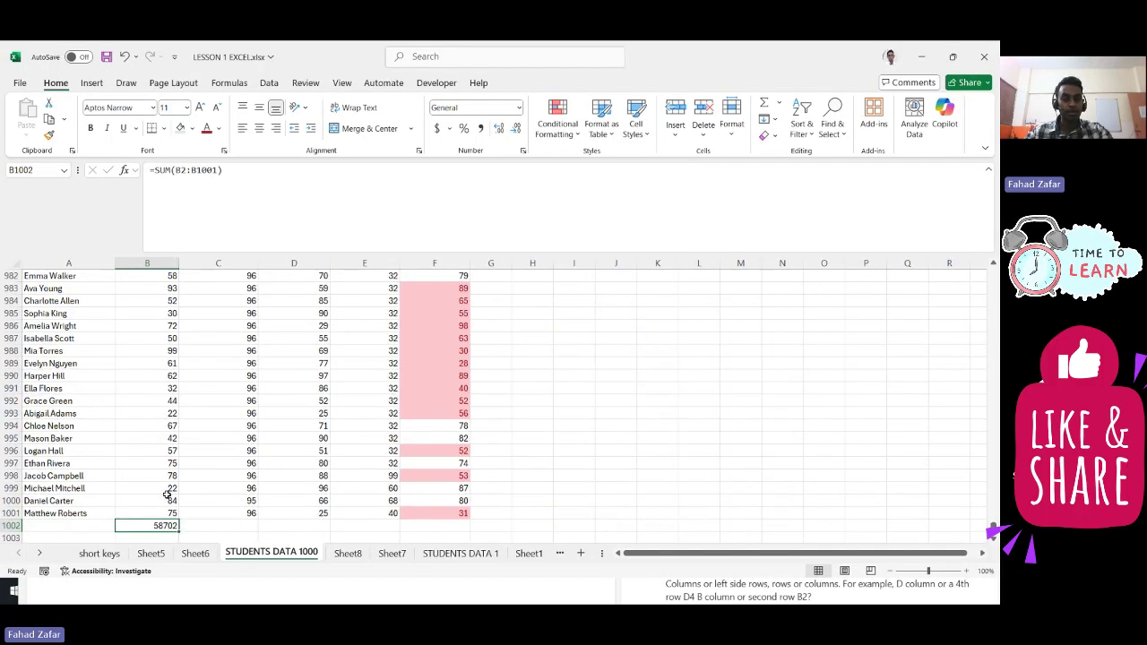
{"action": "key", "text": "Right"}
{"action": "key", "text": "Up"}
{"action": "key", "text": "ctrl+Up"}
{"action": "key", "text": "ctrl+Down"}
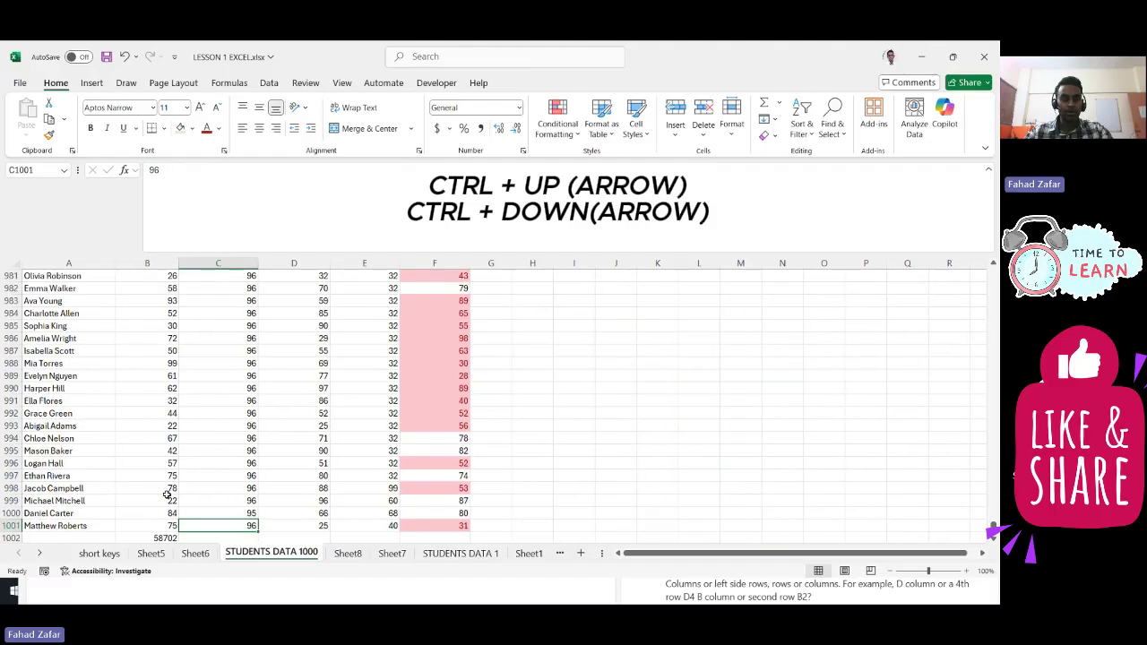
{"action": "key", "text": "ctrl+Up"}
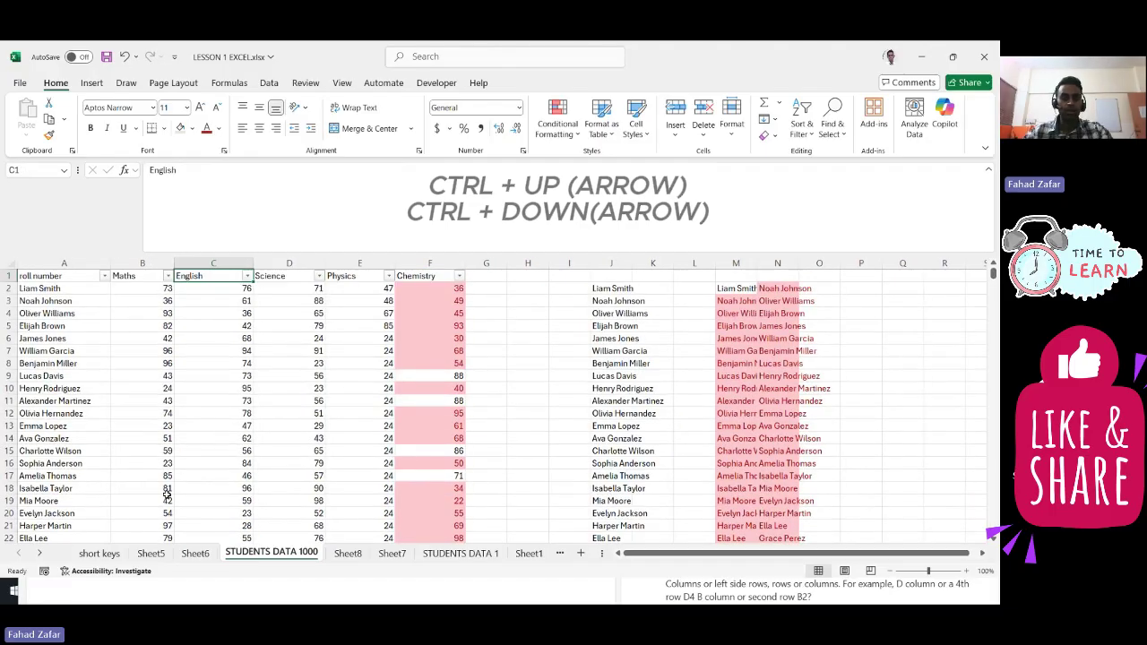
Step: Total the English marks with a SUM formula in C1002, directly below the last student
{"action": "key", "text": "ctrl+Down"}
{"action": "key", "text": "Down"}
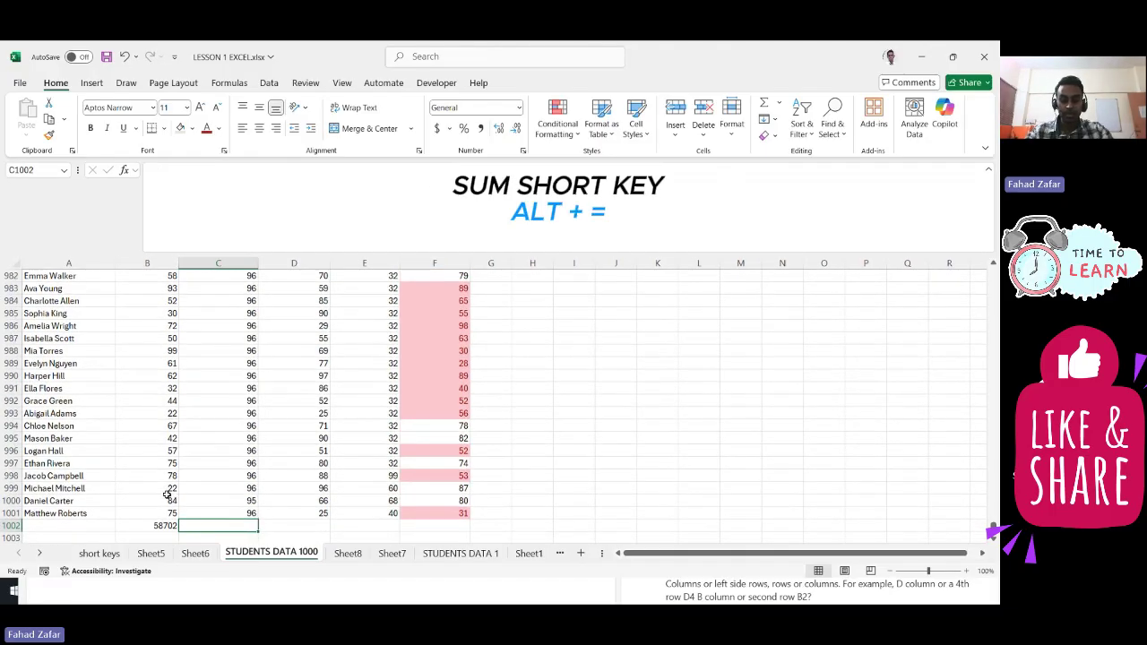
{"action": "key", "text": "alt+equal"}
{"action": "key", "text": "Return"}
{"action": "key", "text": "Up"}
{"action": "key", "text": "Right"}
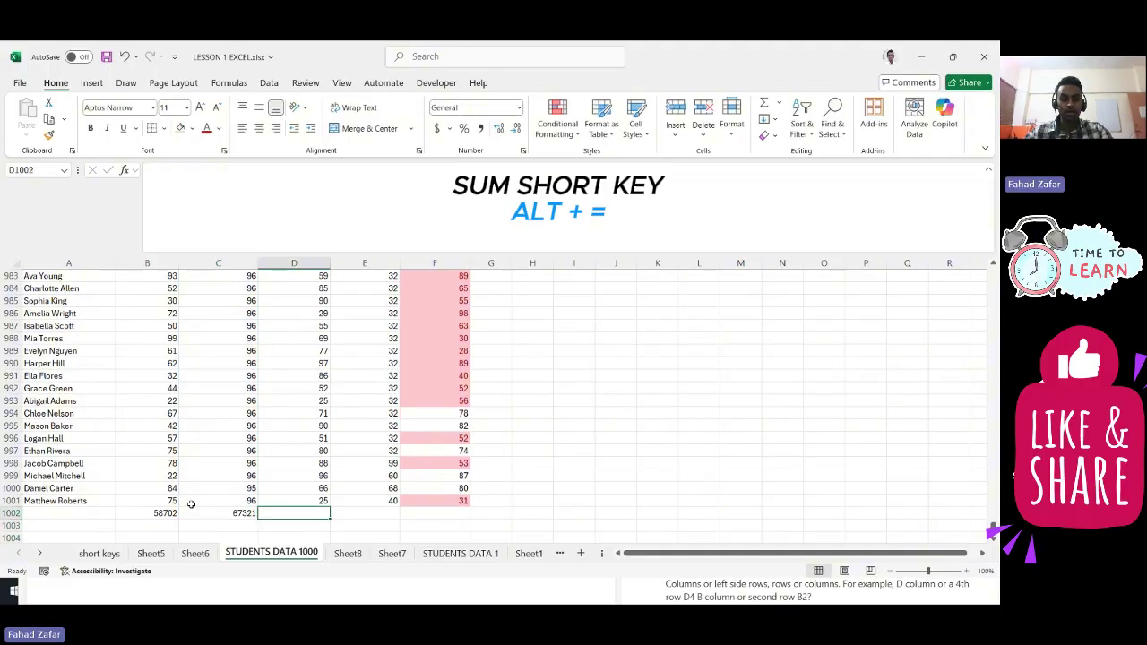
{"action": "key", "text": "alt+equal"}
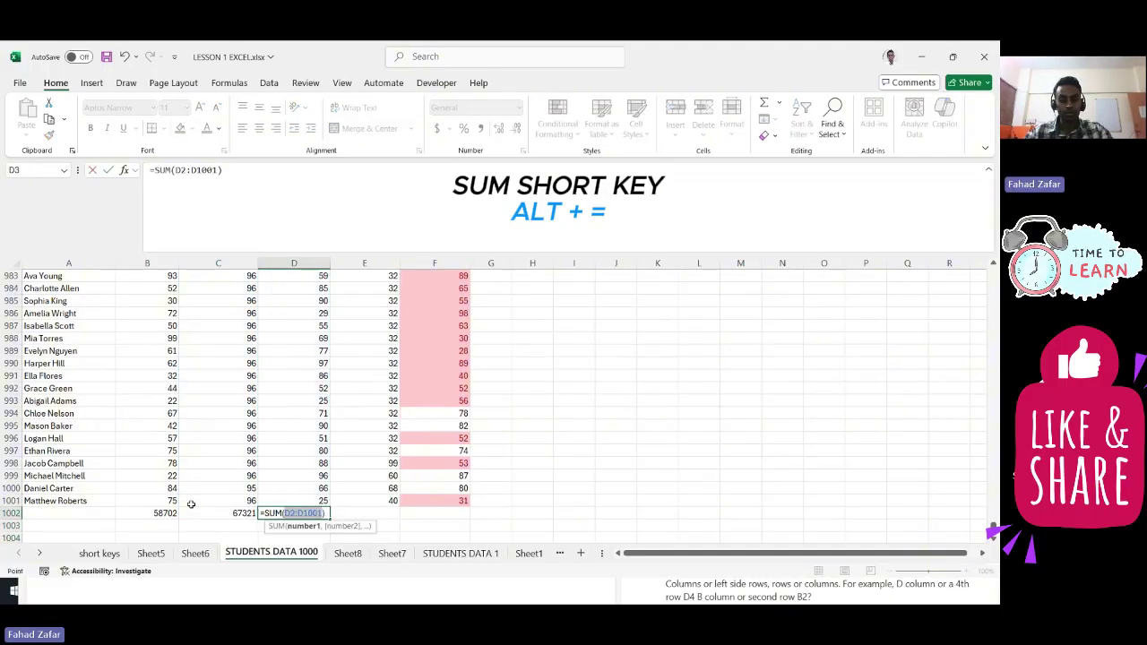
{"action": "key", "text": "Right"}
{"action": "key", "text": "ctrl+Down"}
{"action": "key", "text": "Down"}
{"action": "key", "text": "Down"}
{"action": "key", "text": "Up"}
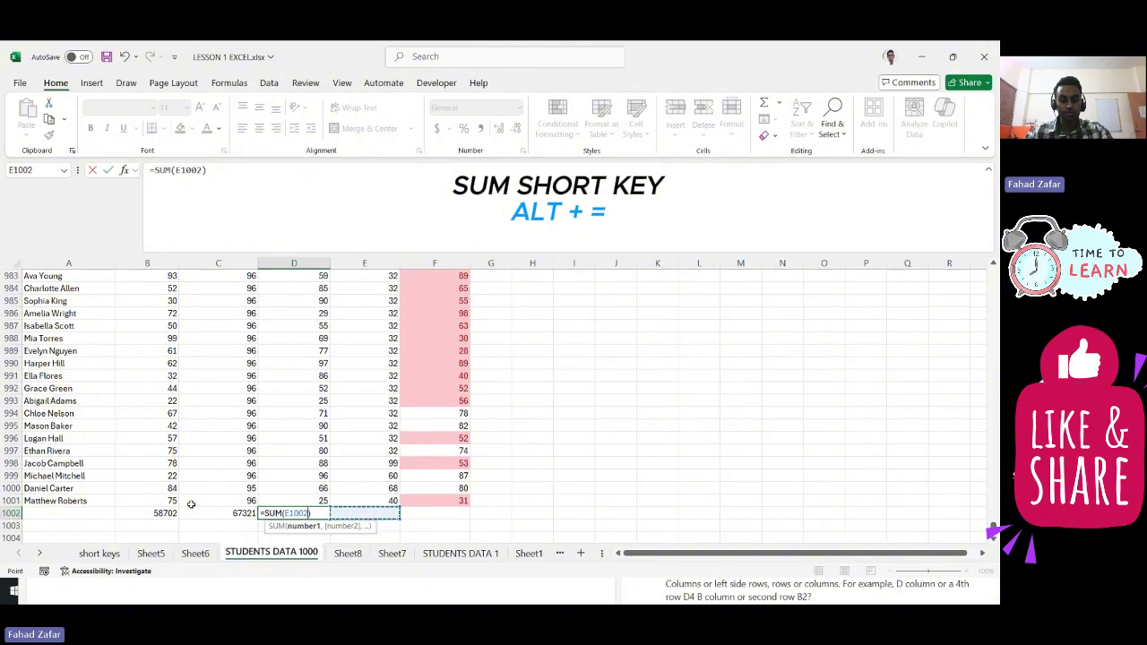
{"action": "key", "text": "BackSpace"}
{"action": "key", "text": "BackSpace"}
{"action": "key", "text": "BackSpace"}
{"action": "key", "text": "BackSpace"}
{"action": "key", "text": "BackSpace"}
{"action": "key", "text": "BackSpace"}
{"action": "key", "text": "BackSpace"}
{"action": "key", "text": "BackSpace"}
{"action": "key", "text": "BackSpace"}
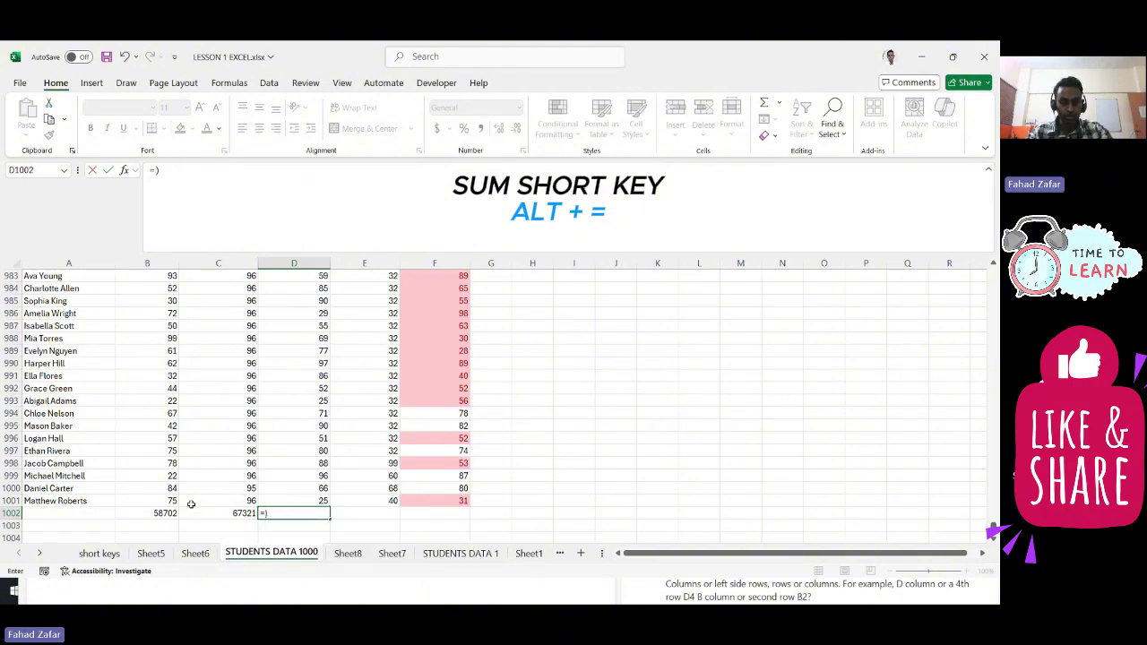
{"action": "key", "text": "BackSpace"}
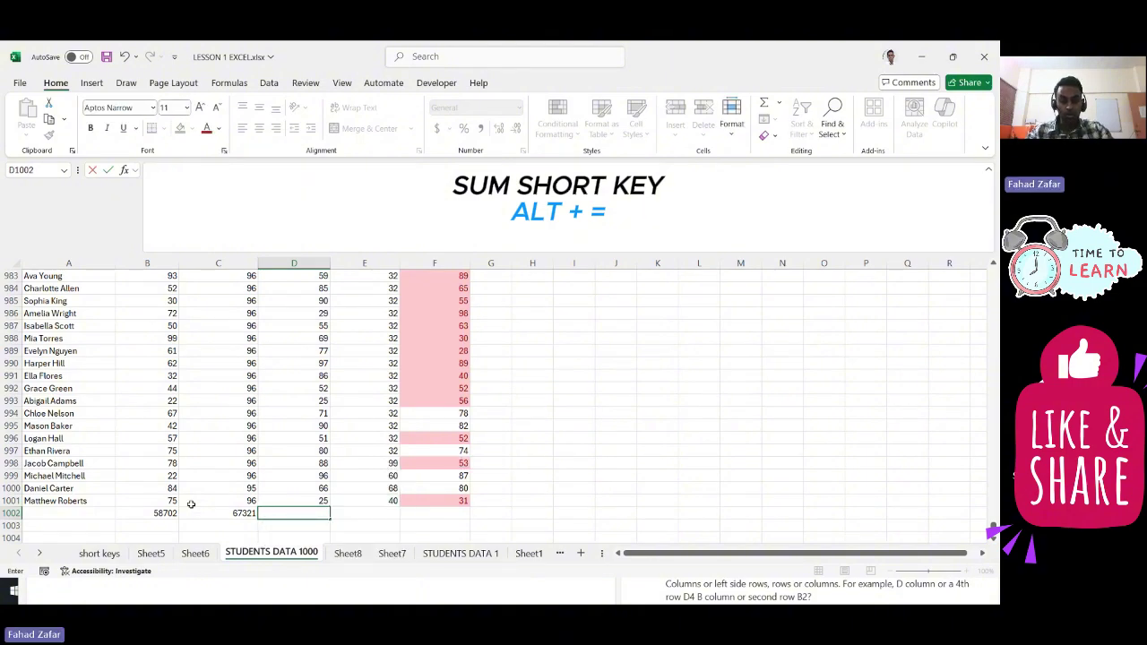
{"action": "key", "text": "Escape"}
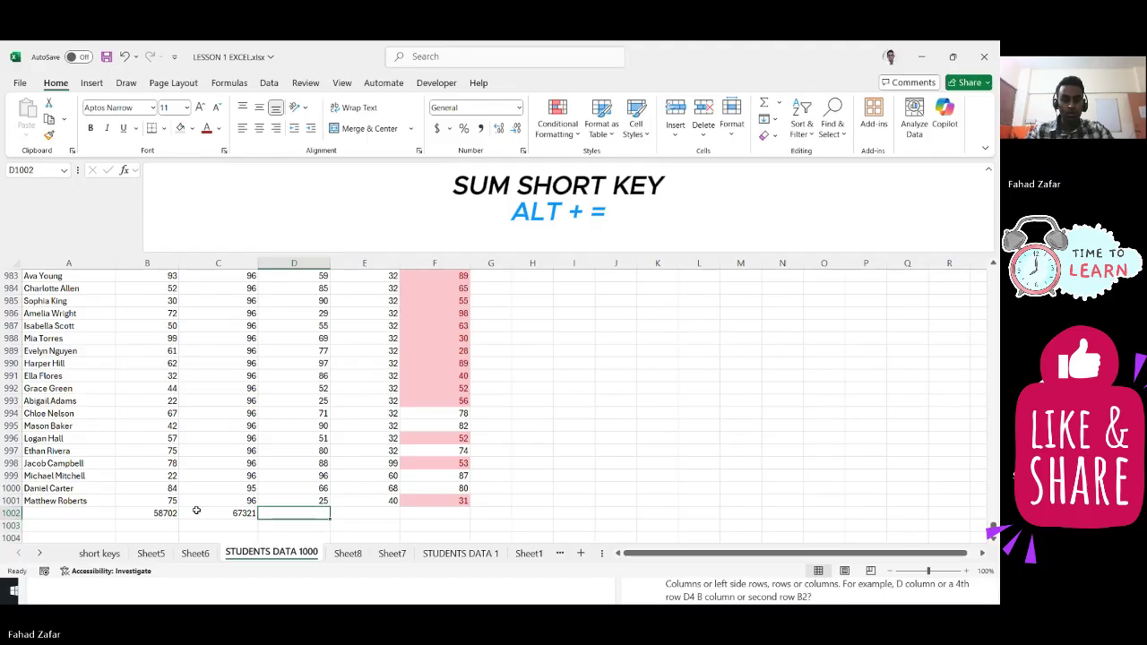
Step: Total the Science marks in D2:D1001 with a SUM formula in D1002
{"action": "key", "text": "alt+equal"}
{"action": "key", "text": "Return"}
{"action": "key", "text": "Up"}
{"action": "key", "text": "Right"}
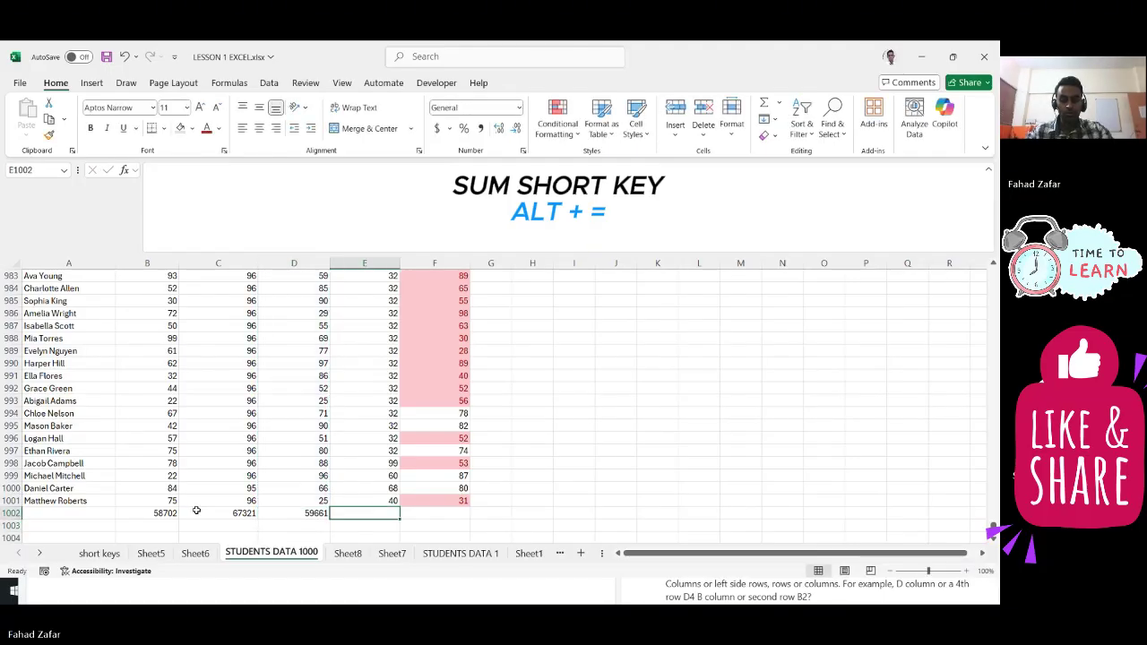
Step: Total the Physics marks in E1002 and the Chemistry marks in F1002 with SUM formulas covering rows 2 to 1001
{"action": "key", "text": "alt+equal"}
{"action": "key", "text": "Return"}
{"action": "key", "text": "Up"}
{"action": "key", "text": "Right"}
{"action": "key", "text": "alt+equal"}
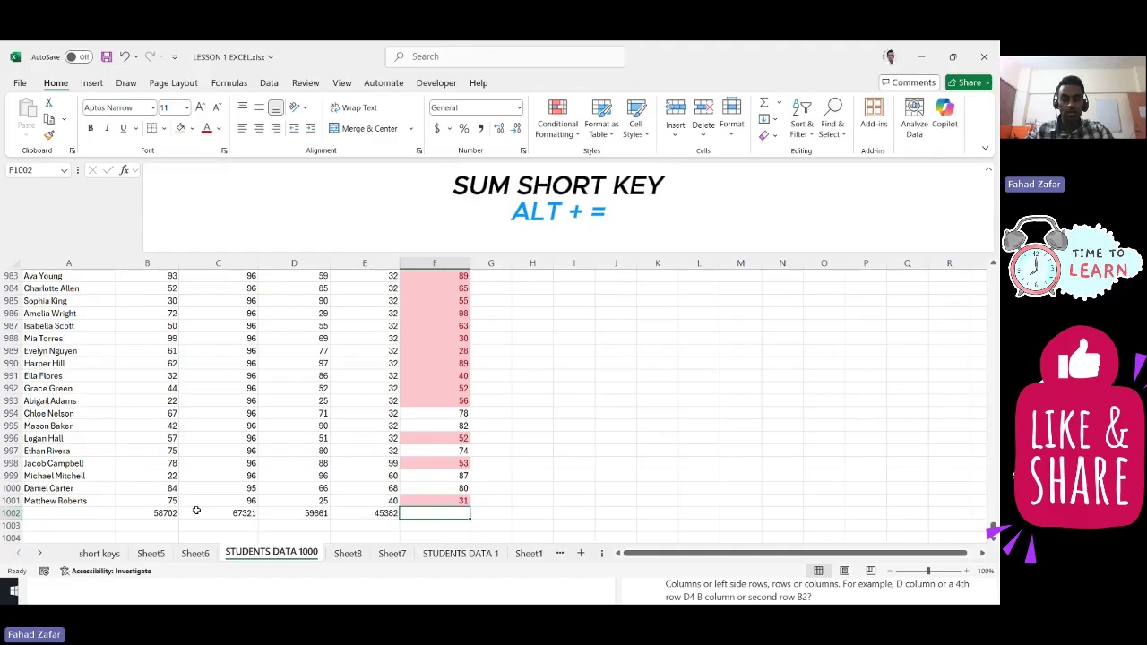
{"action": "key", "text": "Return"}
{"action": "key", "text": "Up"}
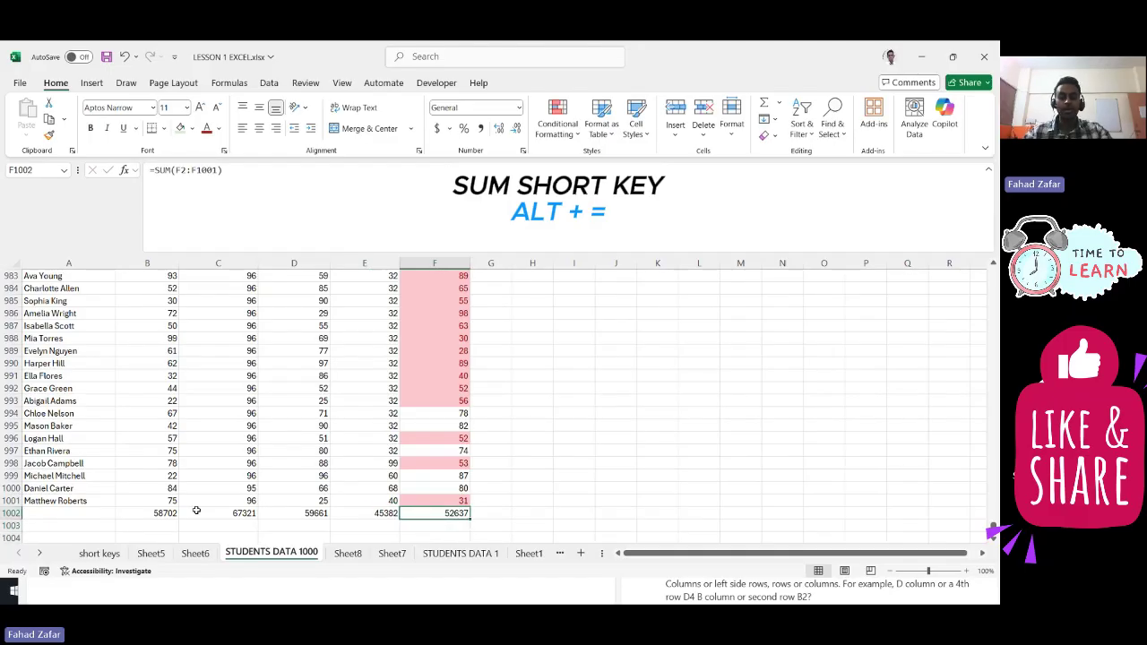
Step: Go through the subject totals in row 1002 to compare them across the columns
{"action": "key", "text": "Left"}
{"action": "key", "text": "Left"}
{"action": "key", "text": "Left"}
{"action": "key", "text": "Left"}
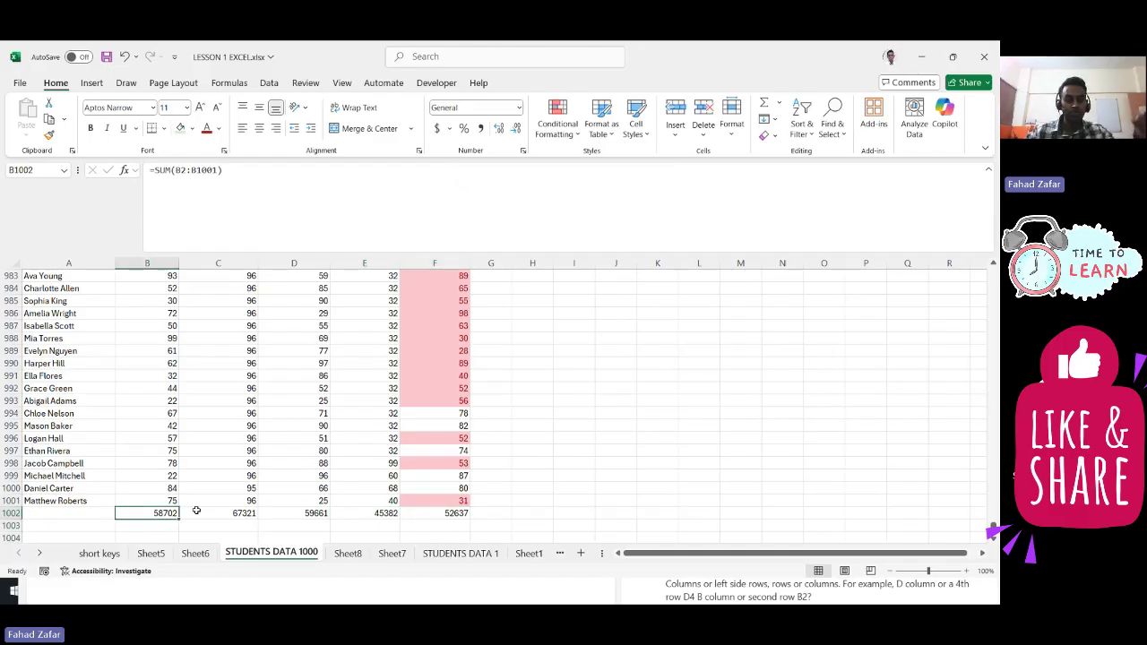
{"action": "key", "text": "Right"}
{"action": "key", "text": "Right"}
{"action": "key", "text": "Right"}
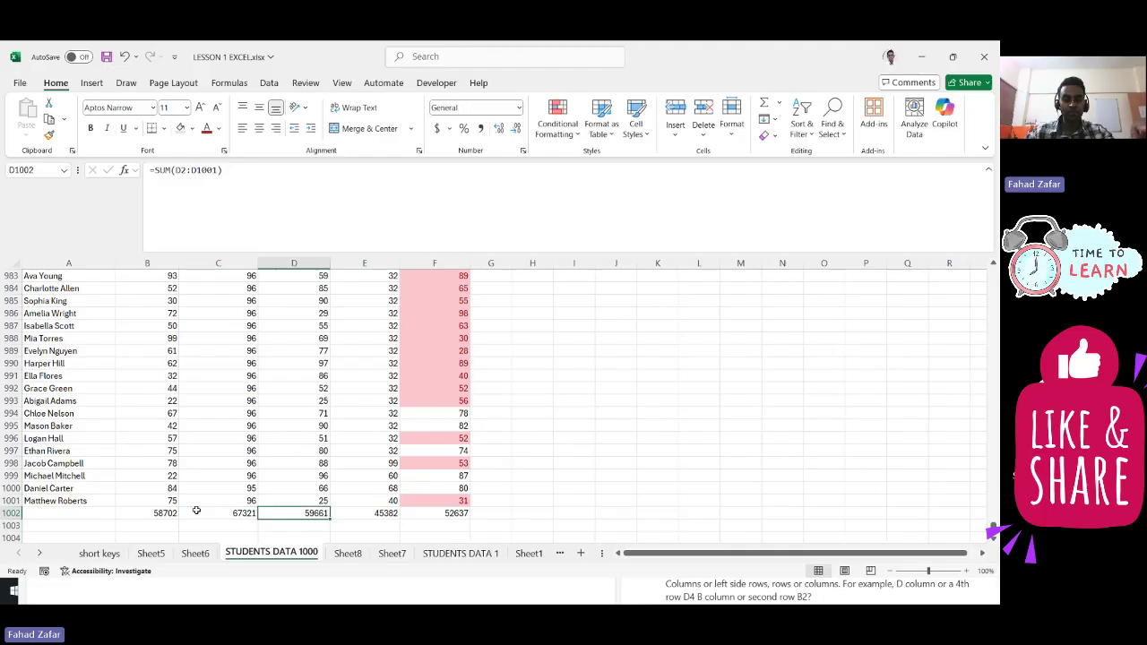
Step: Copy the subject totals in B1002:F1002 and paste them as values only into row 1004, starting at B1004
{"action": "key", "text": "Right"}
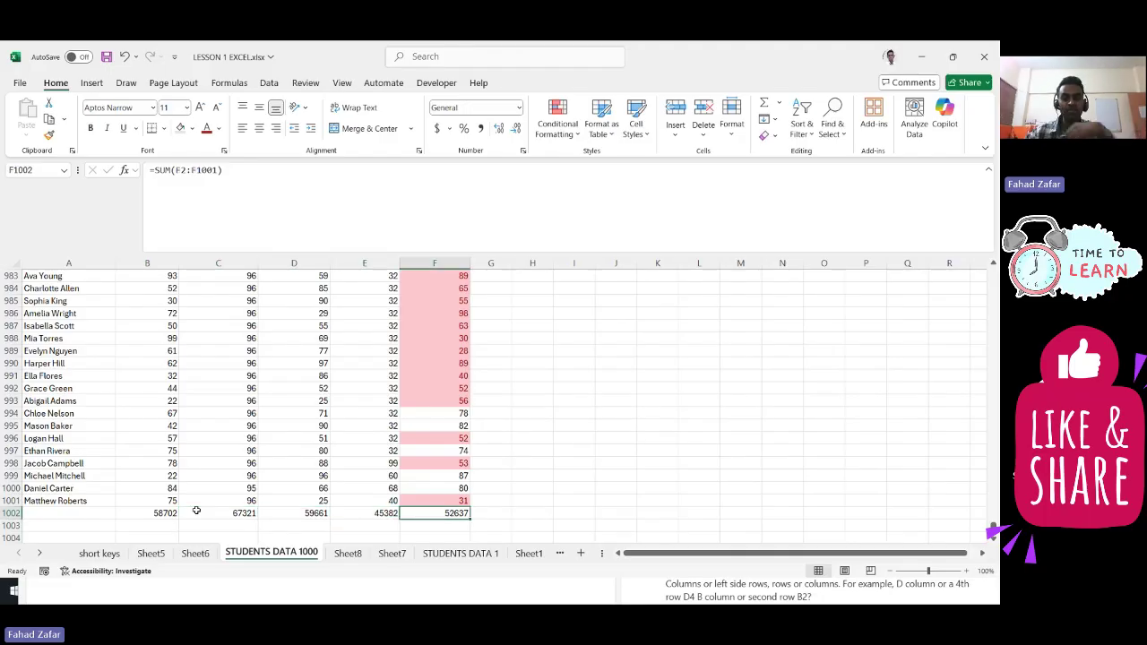
{"action": "key", "text": "Left"}
{"action": "key", "text": "Left"}
{"action": "key", "text": "Left"}
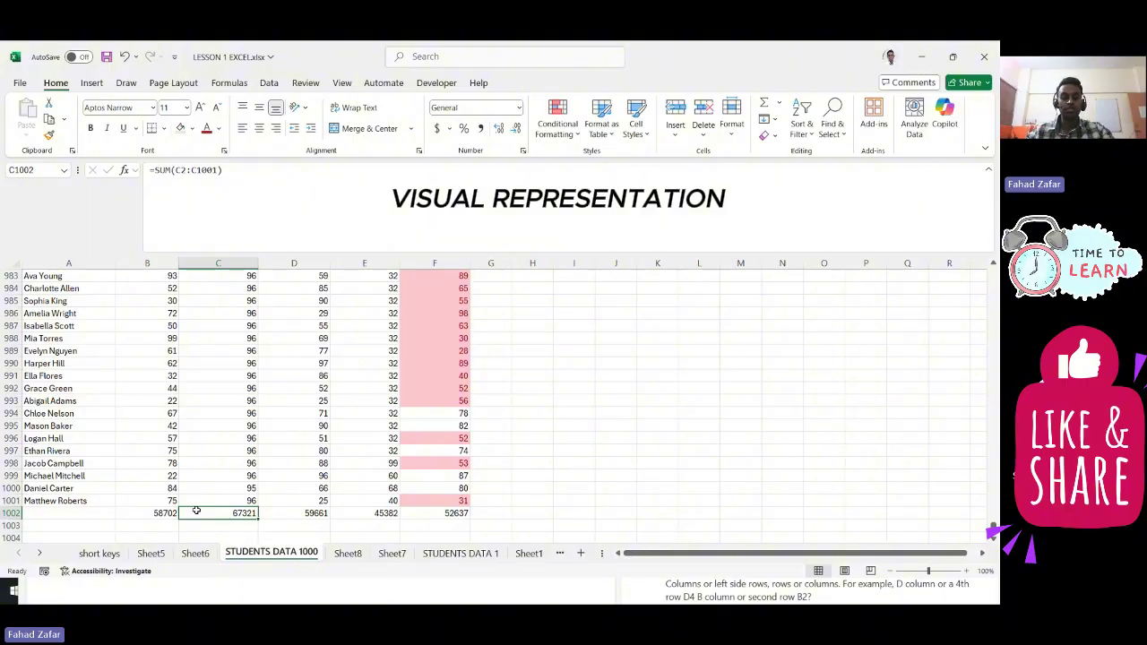
{"action": "key", "text": "Left"}
{"action": "key", "text": "ctrl+shift+Right"}
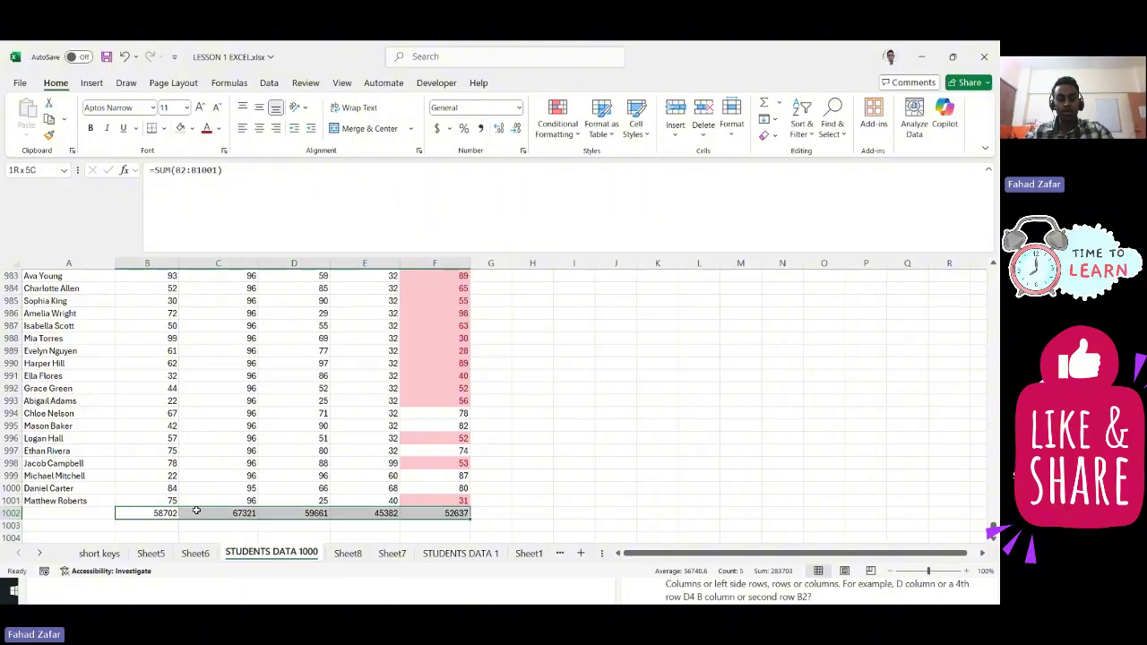
{"action": "key", "text": "ctrl+c"}
{"action": "key", "text": "Down"}
{"action": "key", "text": "Down"}
{"action": "key", "text": "Down"}
{"action": "key", "text": "Down"}
{"action": "key", "text": "Down"}
{"action": "key", "text": "Up"}
{"action": "key", "text": "Up"}
{"action": "key", "text": "Up"}
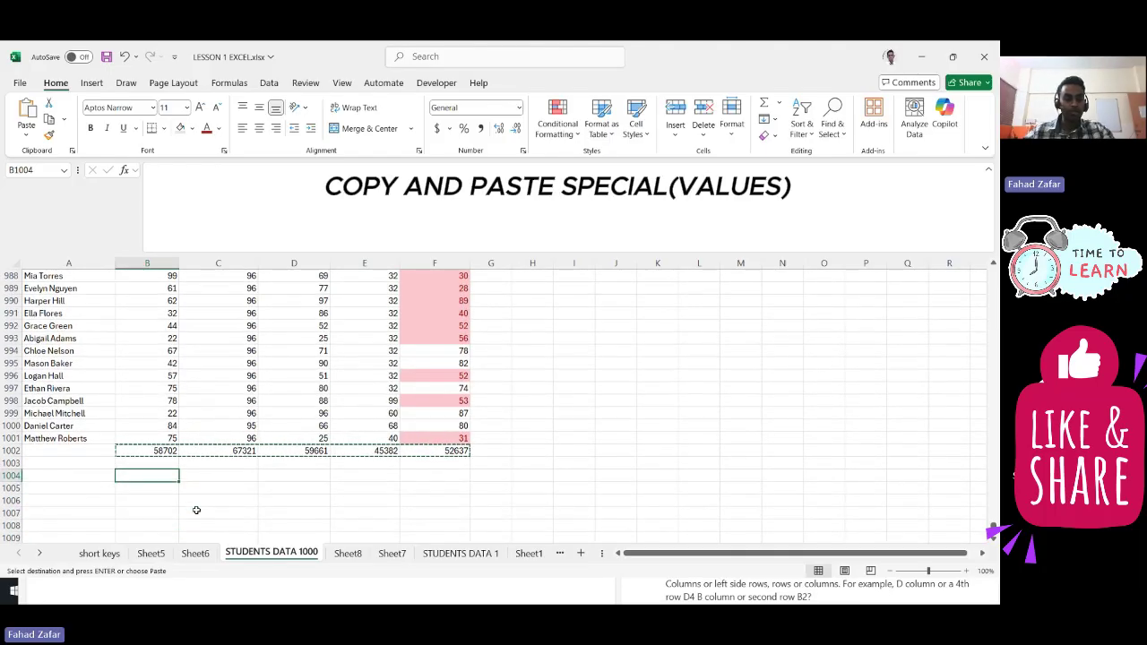
{"action": "right_click", "coordinate": [149, 475]}
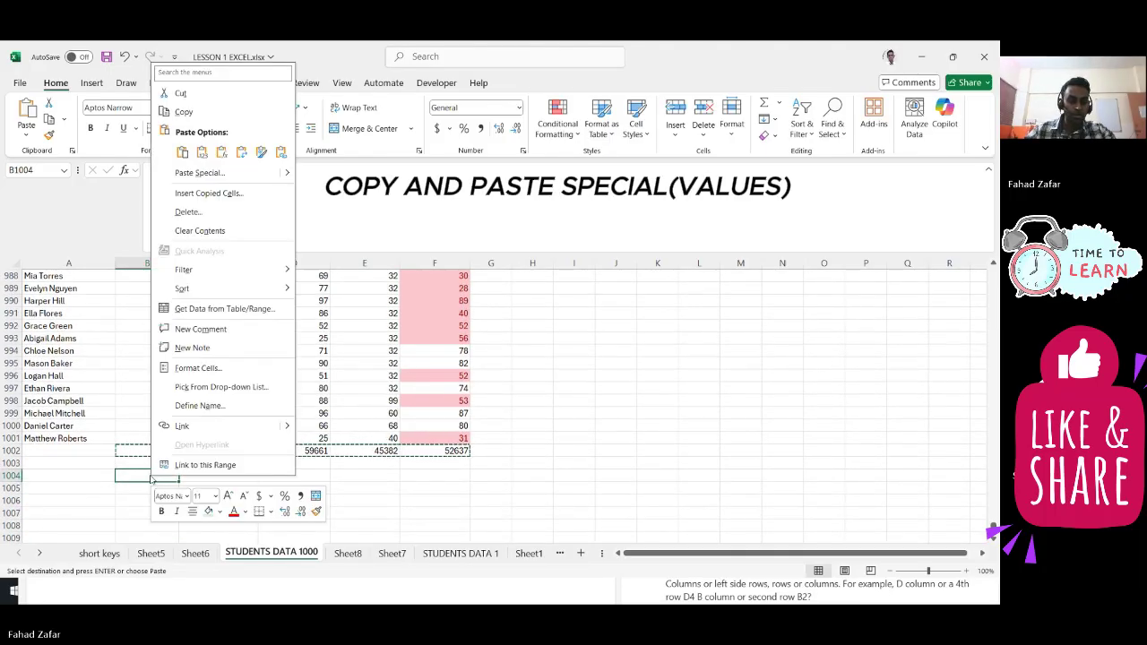
{"action": "left_click", "coordinate": [202, 153]}
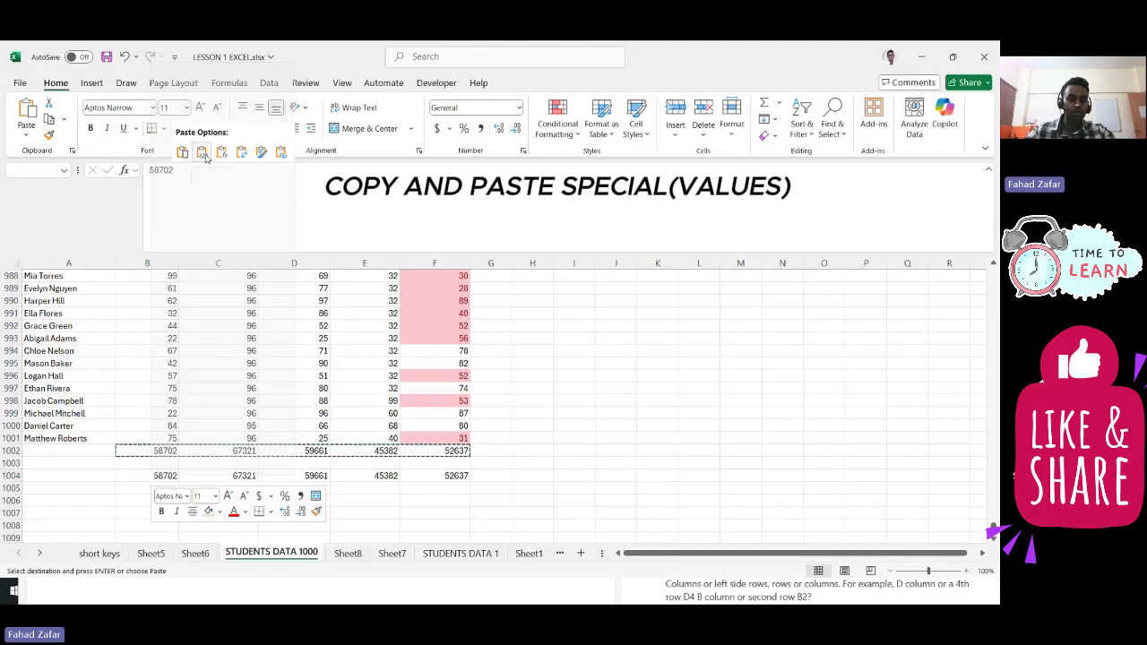
{"action": "left_click", "coordinate": [203, 154]}
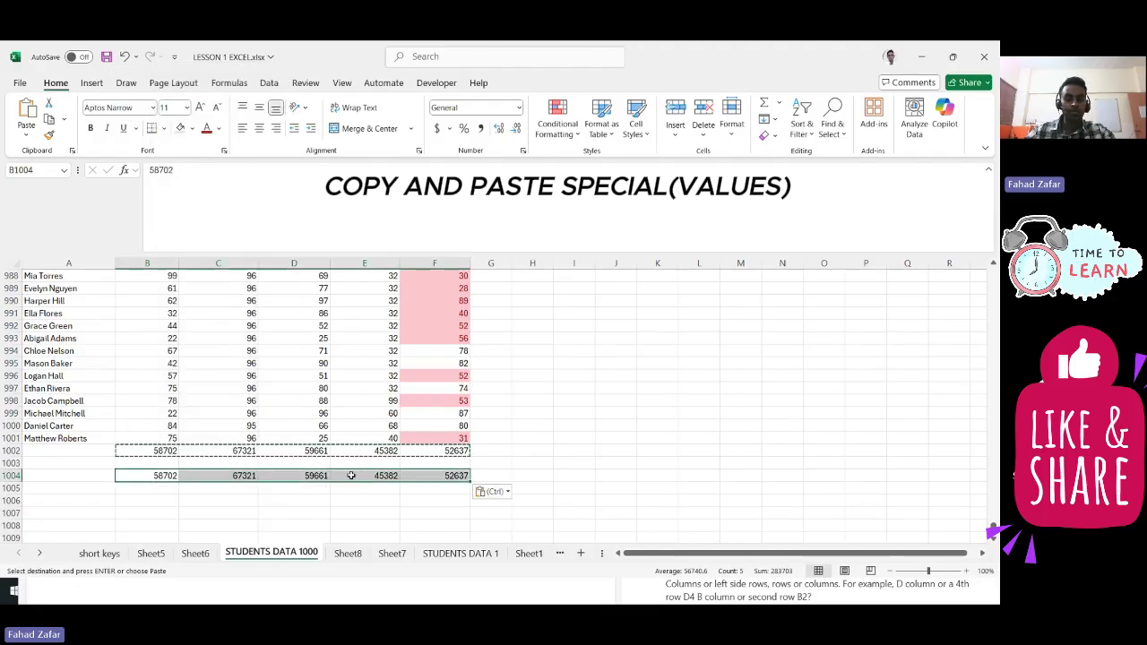
Step: Compare the contents of the total cells in row 1002 with the pasted cells in row 1004
{"action": "left_click", "coordinate": [162, 451]}
{"action": "left_click", "coordinate": [228, 451]}
{"action": "left_click", "coordinate": [285, 451]}
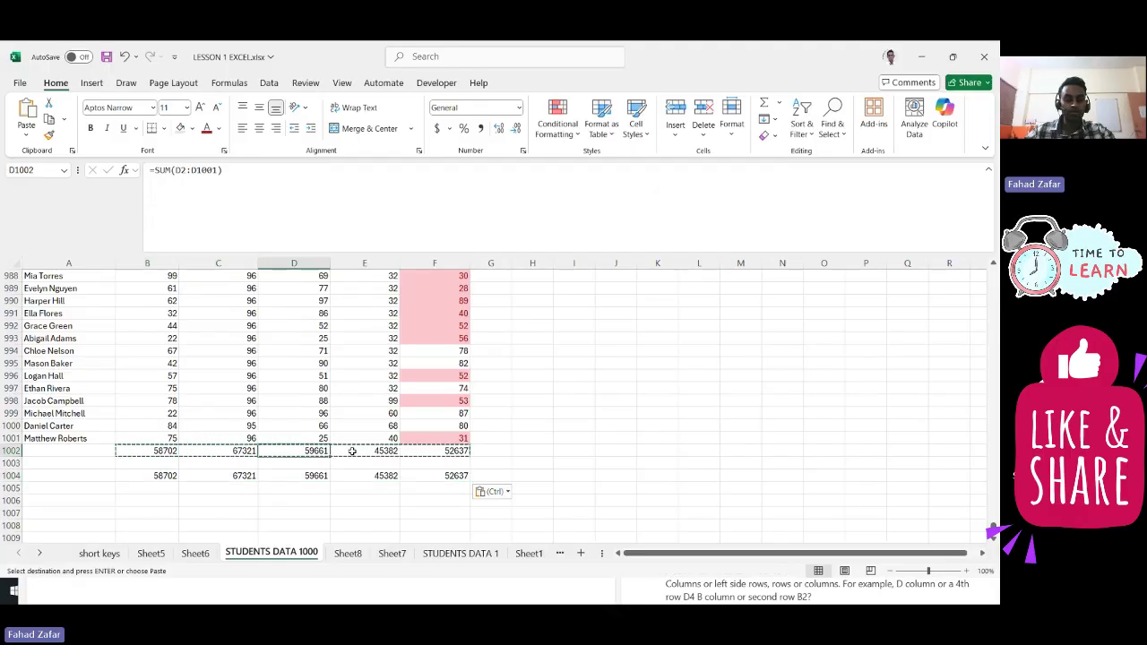
{"action": "left_click", "coordinate": [363, 451]}
{"action": "left_click", "coordinate": [153, 476]}
{"action": "left_click", "coordinate": [218, 476]}
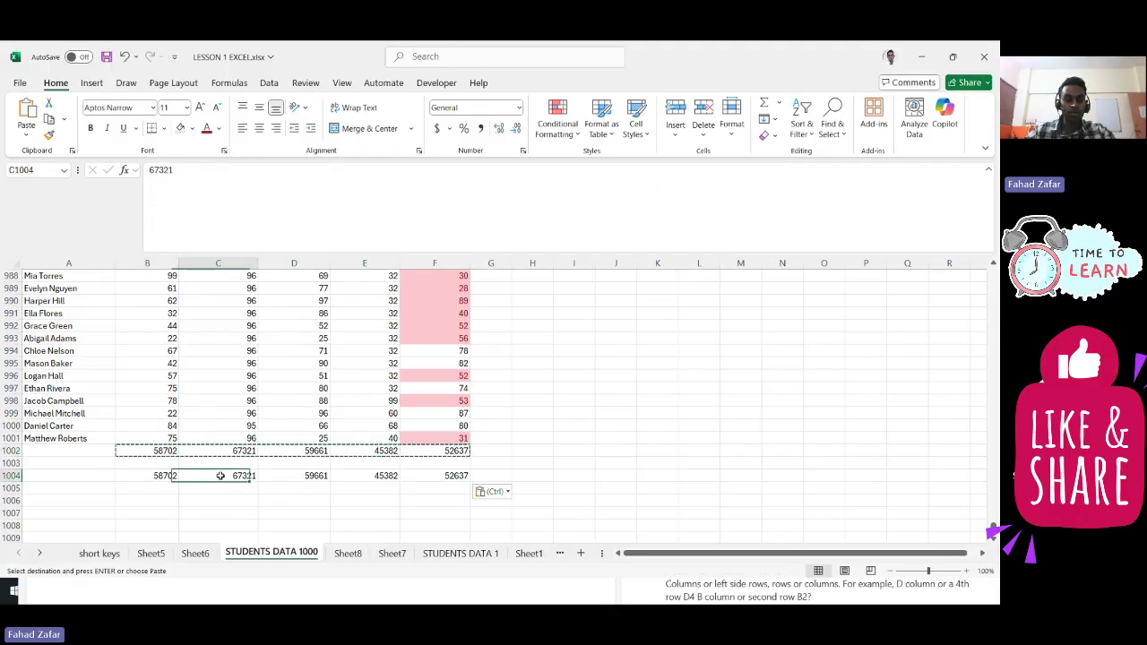
{"action": "left_click", "coordinate": [294, 476]}
{"action": "left_click", "coordinate": [435, 476]}
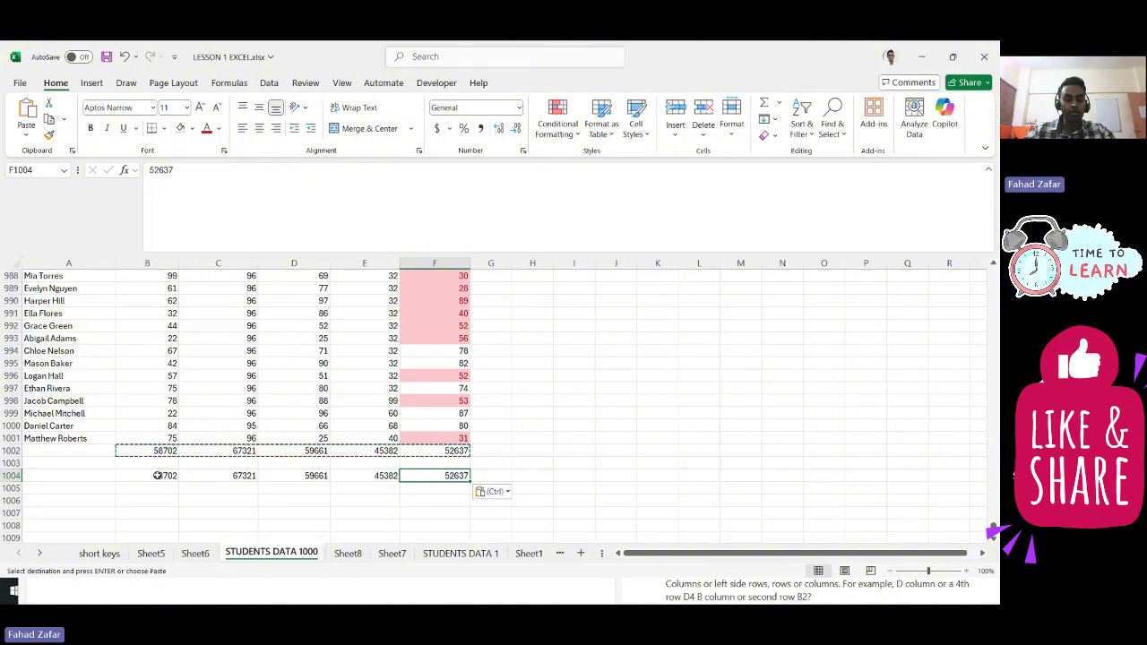
Step: Copy the totals in B1004:F1004 and paste them transposed down column B, starting at B1005
{"action": "left_click_drag", "start_coordinate": [157, 476], "coordinate": [429, 476]}
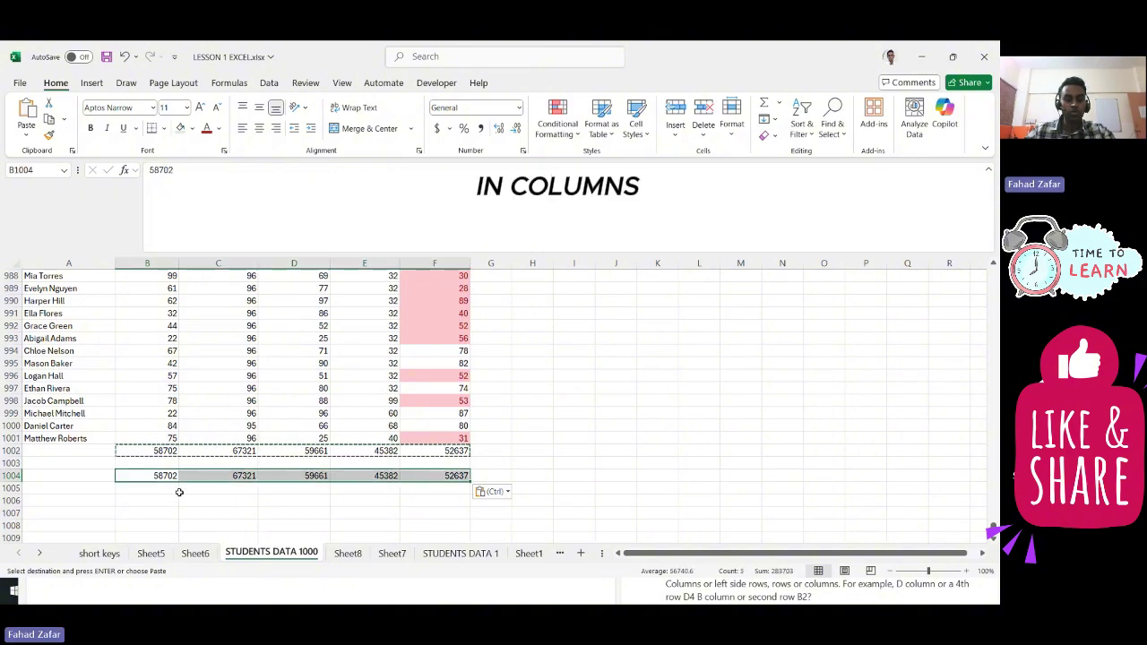
{"action": "scroll", "coordinate": [179, 491], "scroll_direction": "down", "scroll_amount": 2}
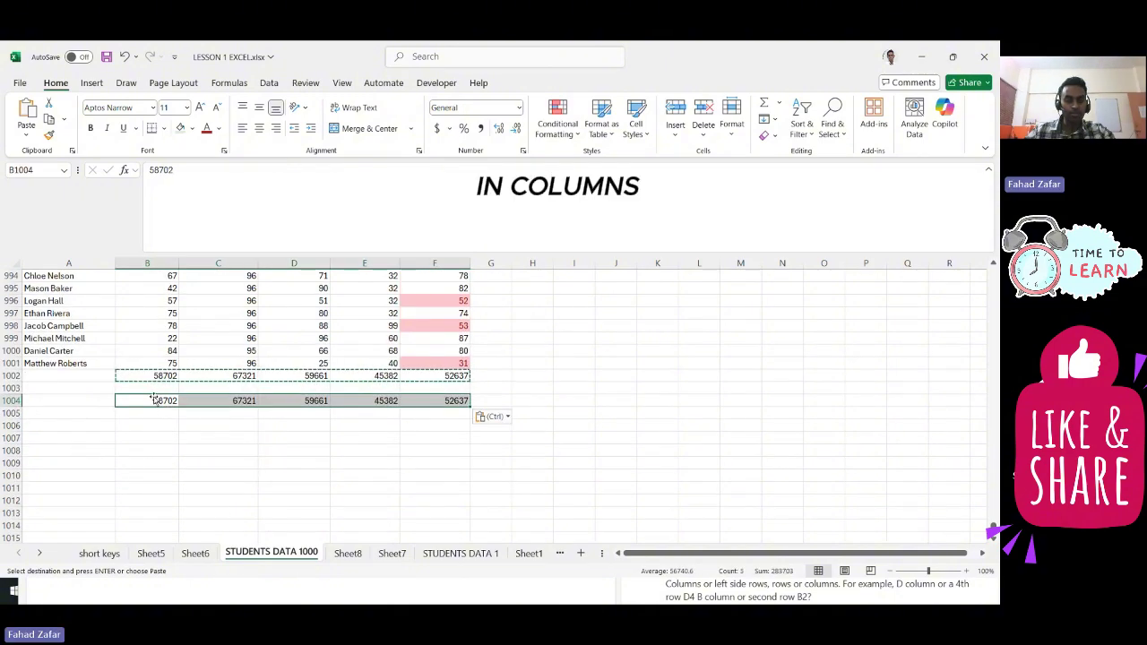
{"action": "key", "text": "ctrl+c"}
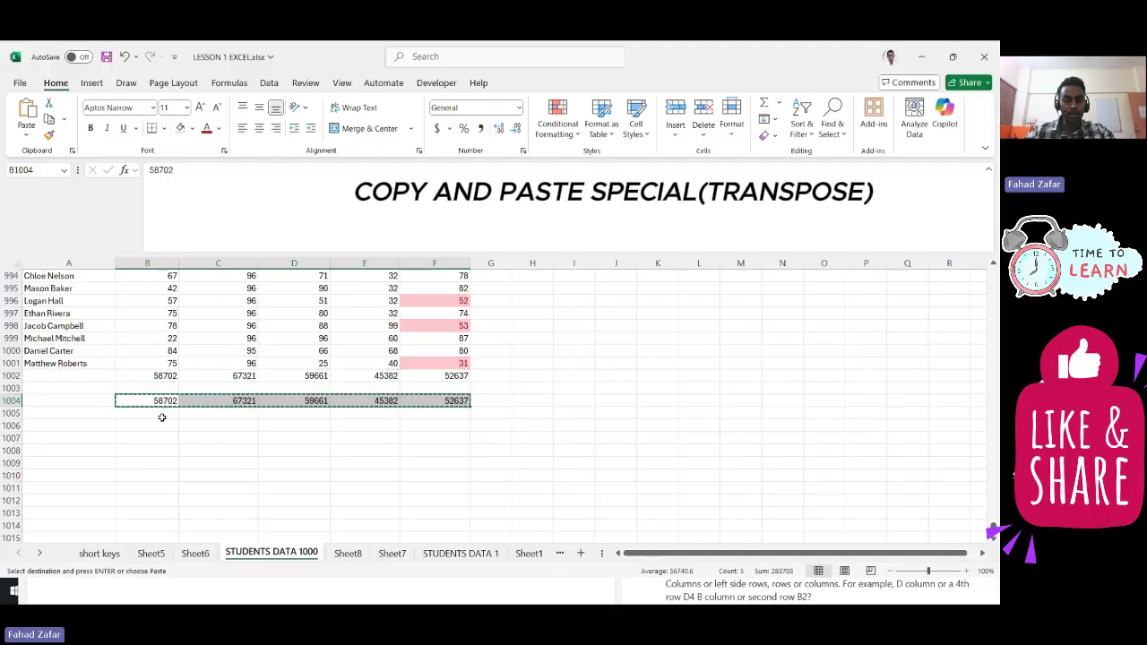
{"action": "left_click", "coordinate": [157, 412]}
{"action": "right_click", "coordinate": [159, 412]}
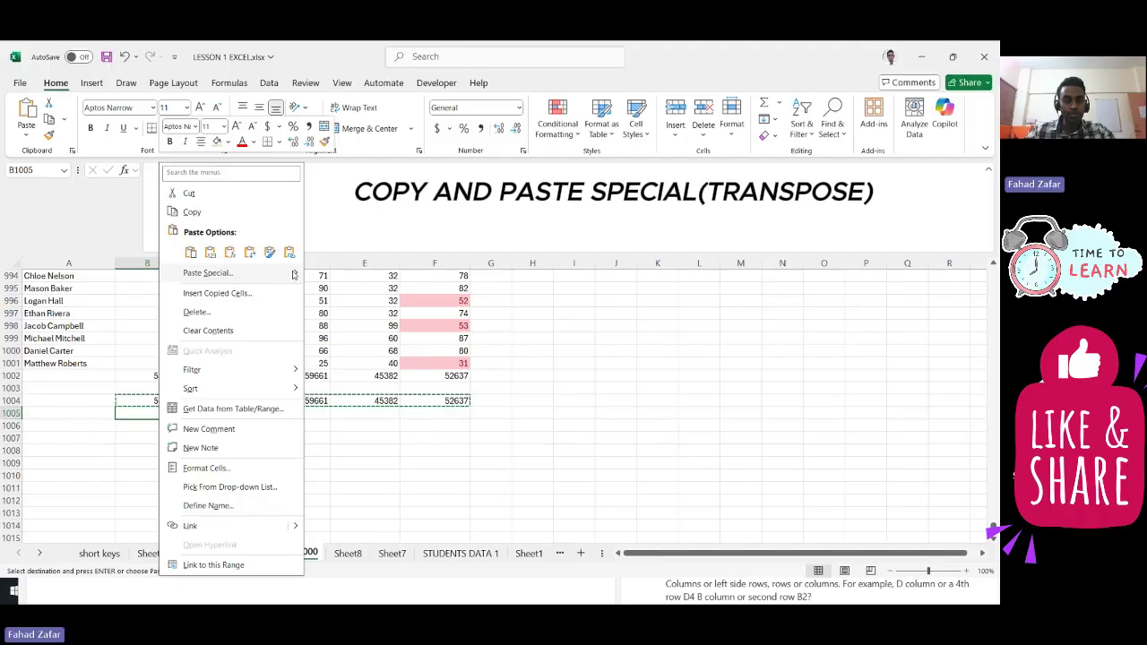
{"action": "mouse_move", "coordinate": [260, 273]}
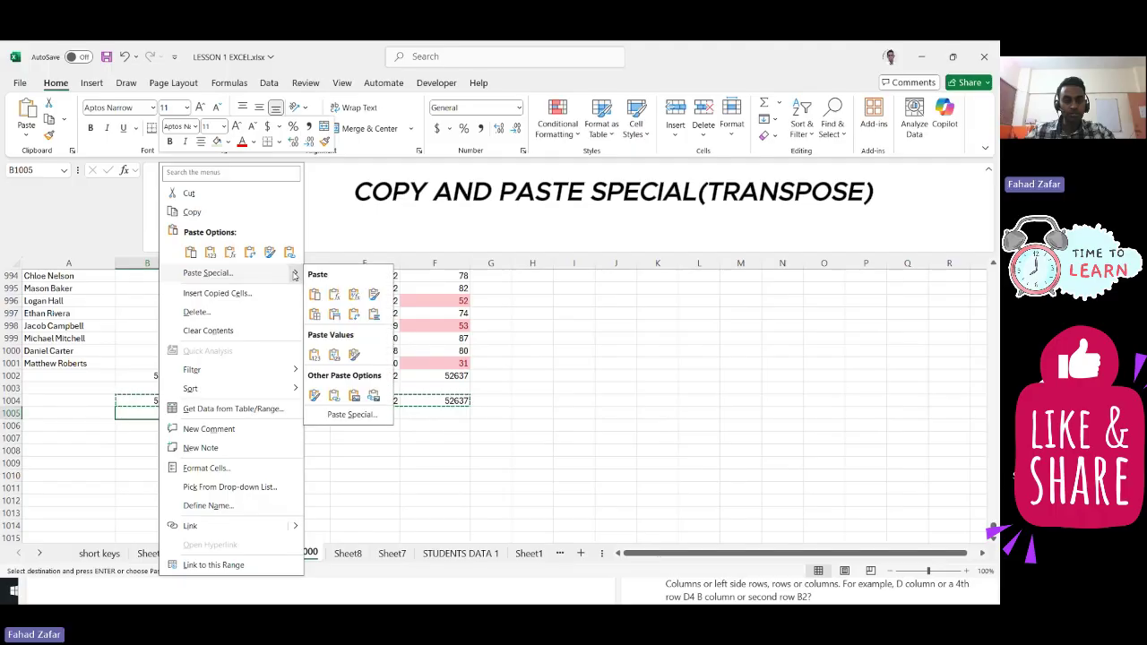
{"action": "left_click", "coordinate": [354, 315]}
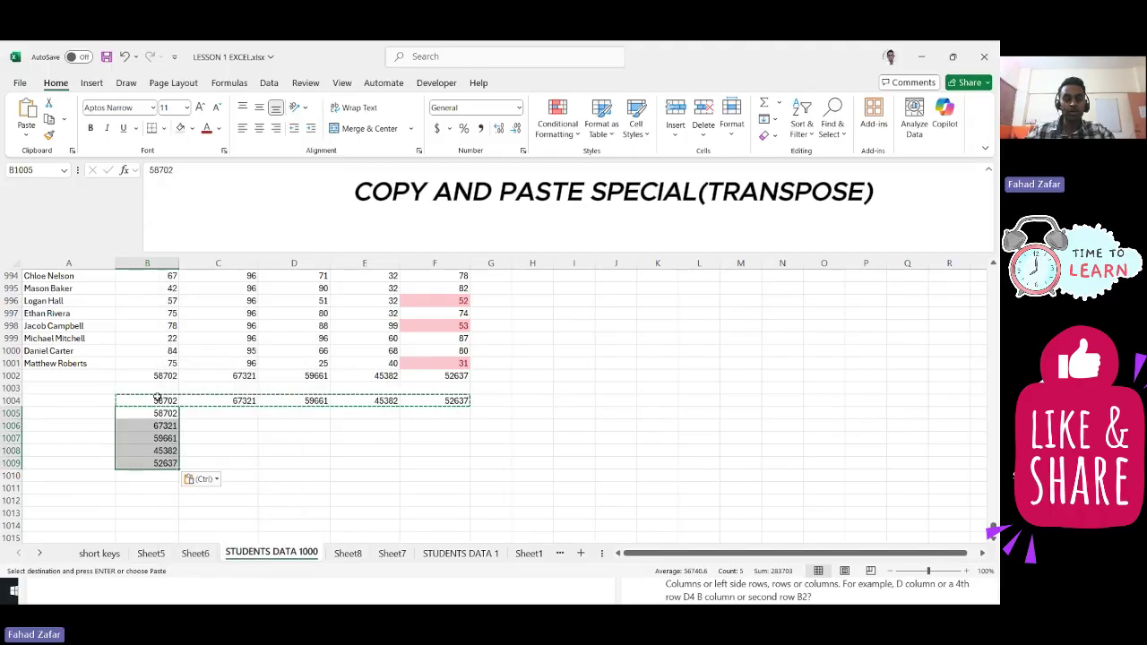
{"action": "left_click", "coordinate": [296, 414]}
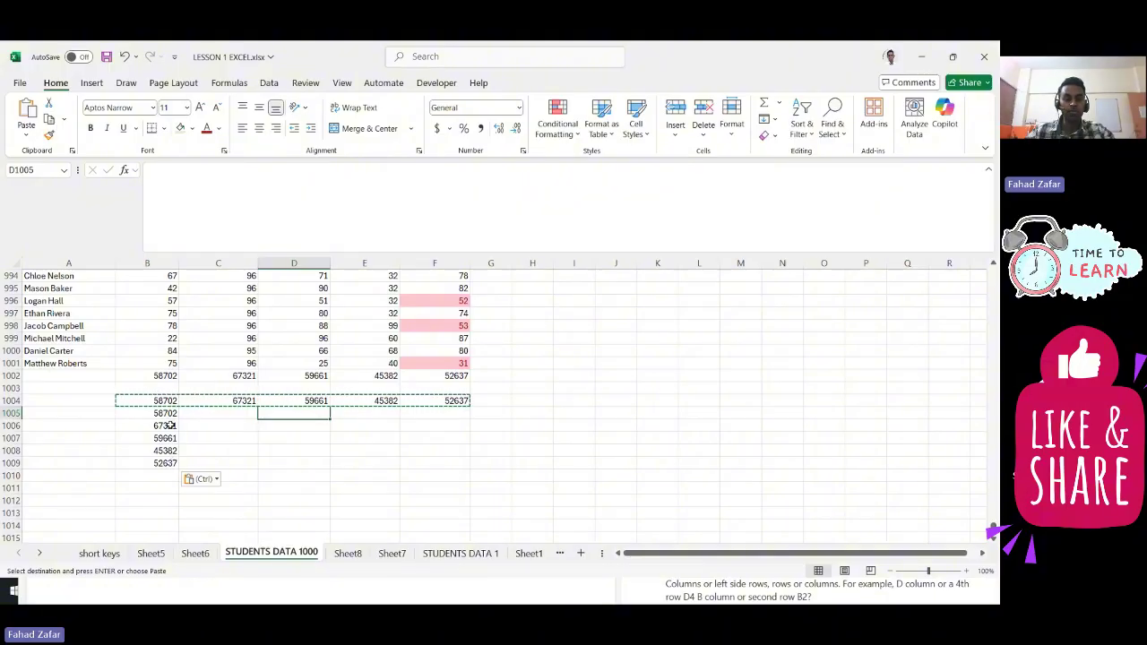
Step: Copy the subject headers in B1:F1, Maths to Chemistry, and paste them transposed down column B from B1011
{"action": "left_click", "coordinate": [166, 362]}
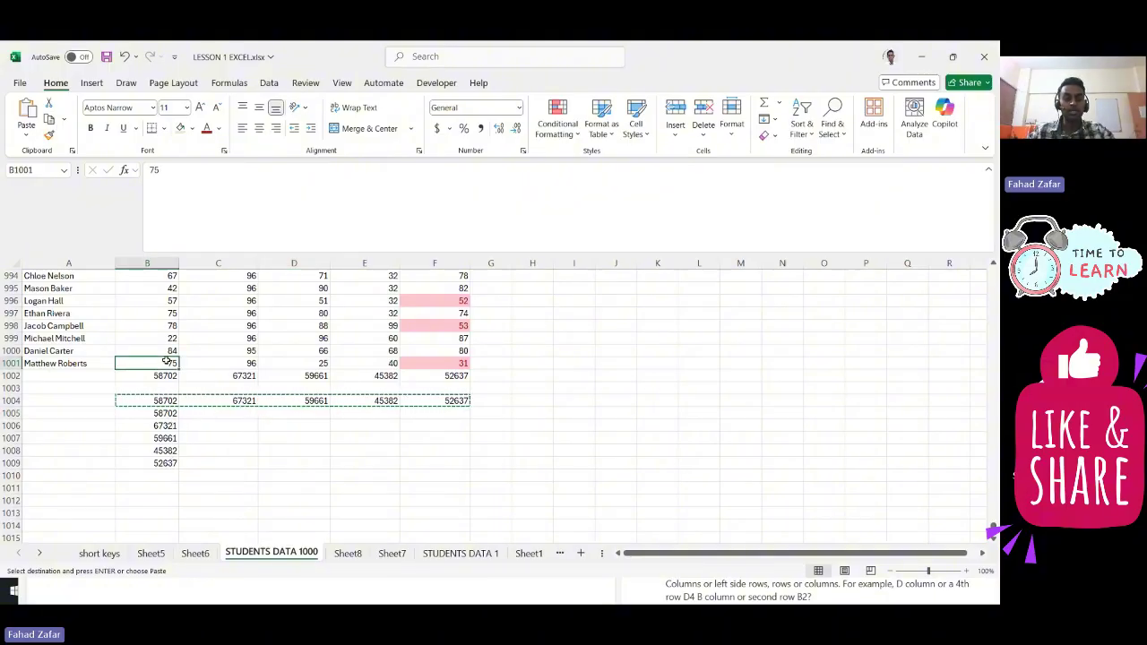
{"action": "key", "text": "ctrl+Up"}
{"action": "key", "text": "ctrl+shift+Right"}
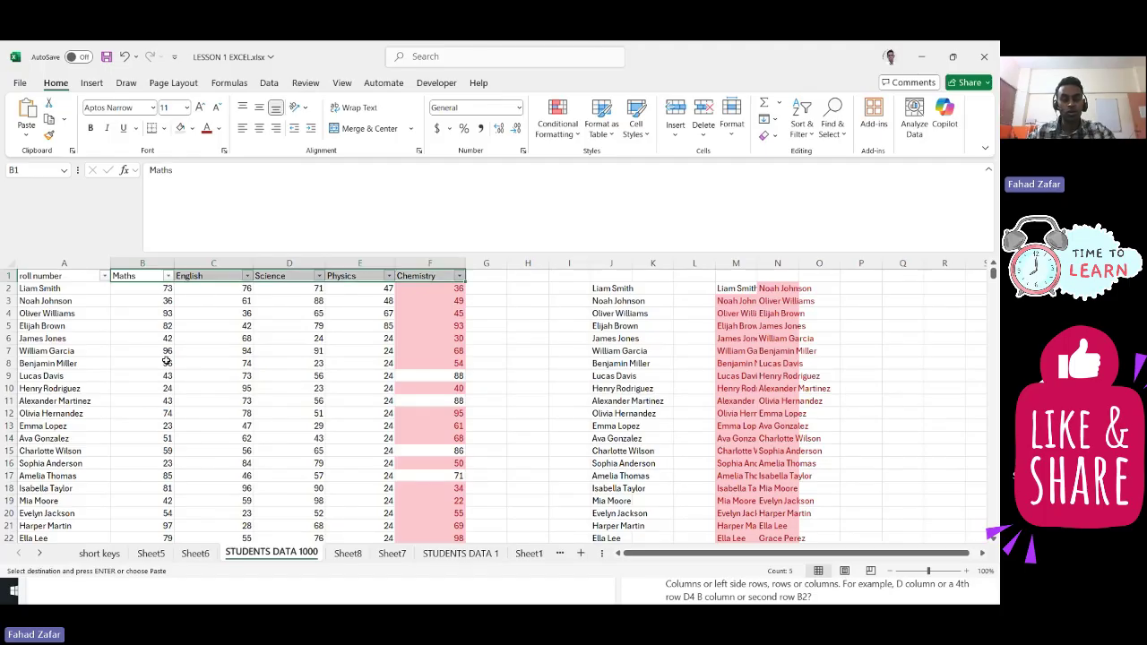
{"action": "key", "text": "ctrl+c"}
{"action": "key", "text": "ctrl+Down"}
{"action": "key", "text": "Down"}
{"action": "key", "text": "Down"}
{"action": "key", "text": "Down"}
{"action": "key", "text": "Down"}
{"action": "key", "text": "Down"}
{"action": "key", "text": "Down"}
{"action": "key", "text": "Down"}
{"action": "key", "text": "Down"}
{"action": "key", "text": "Down"}
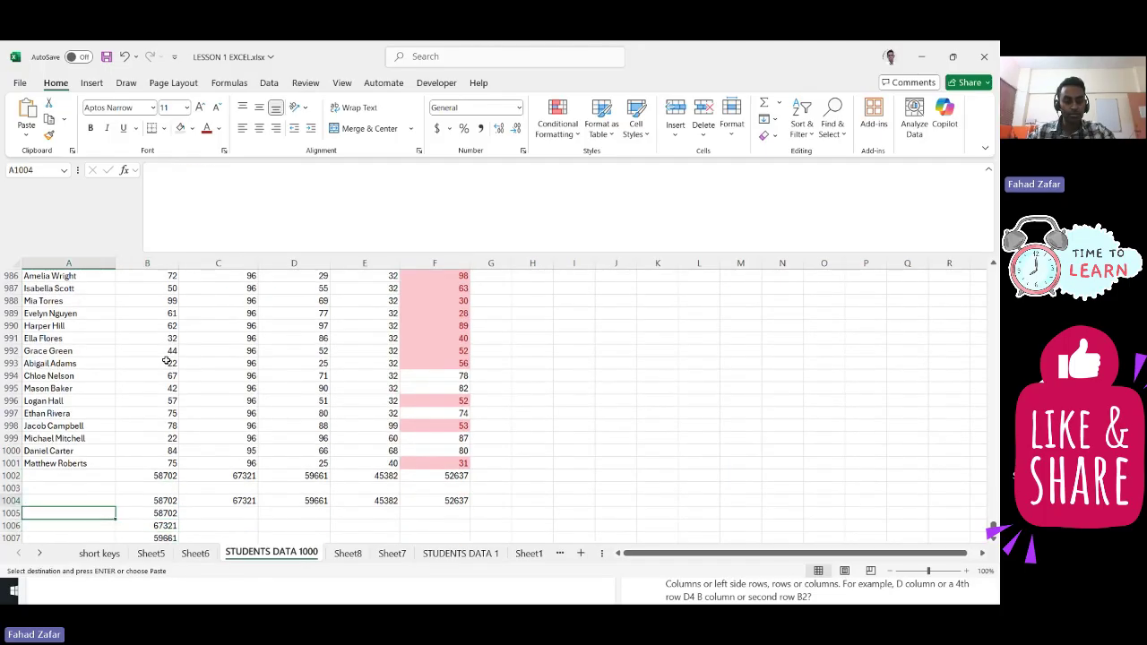
{"action": "scroll", "coordinate": [166, 361], "scroll_direction": "down", "scroll_amount": 1}
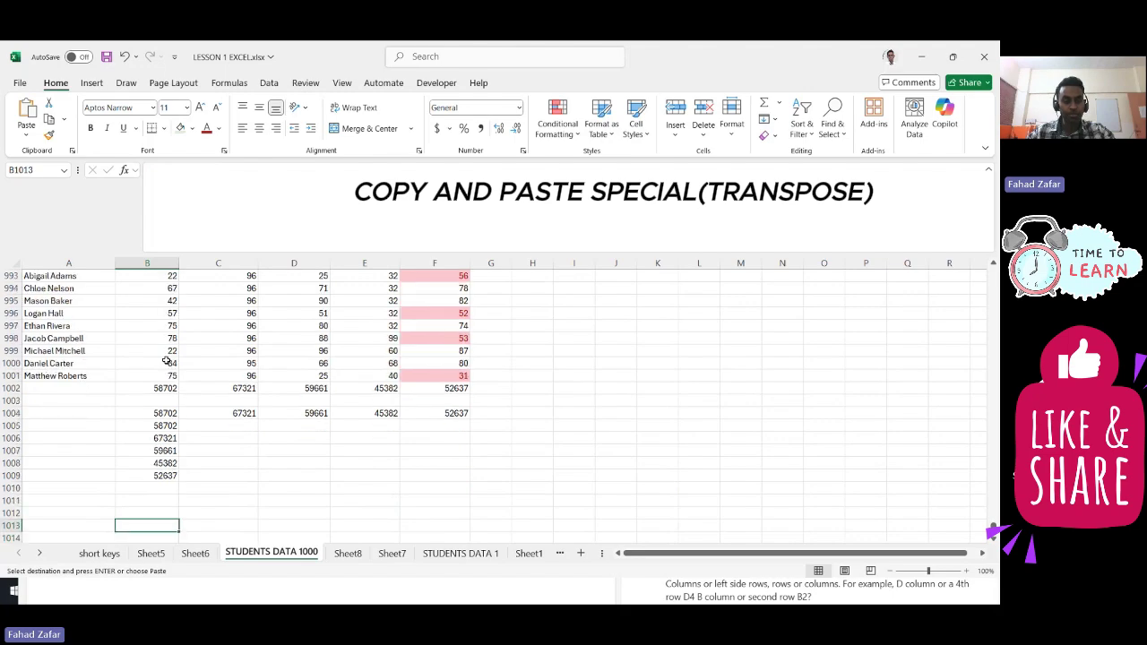
{"action": "right_click", "coordinate": [140, 500]}
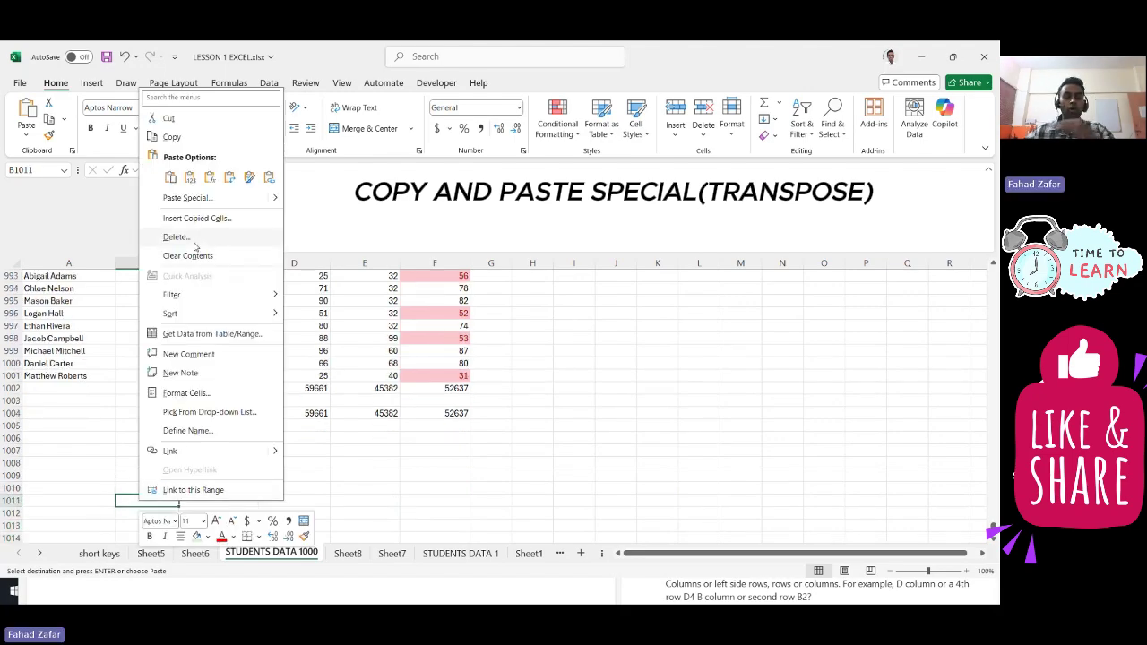
{"action": "left_click", "coordinate": [230, 177]}
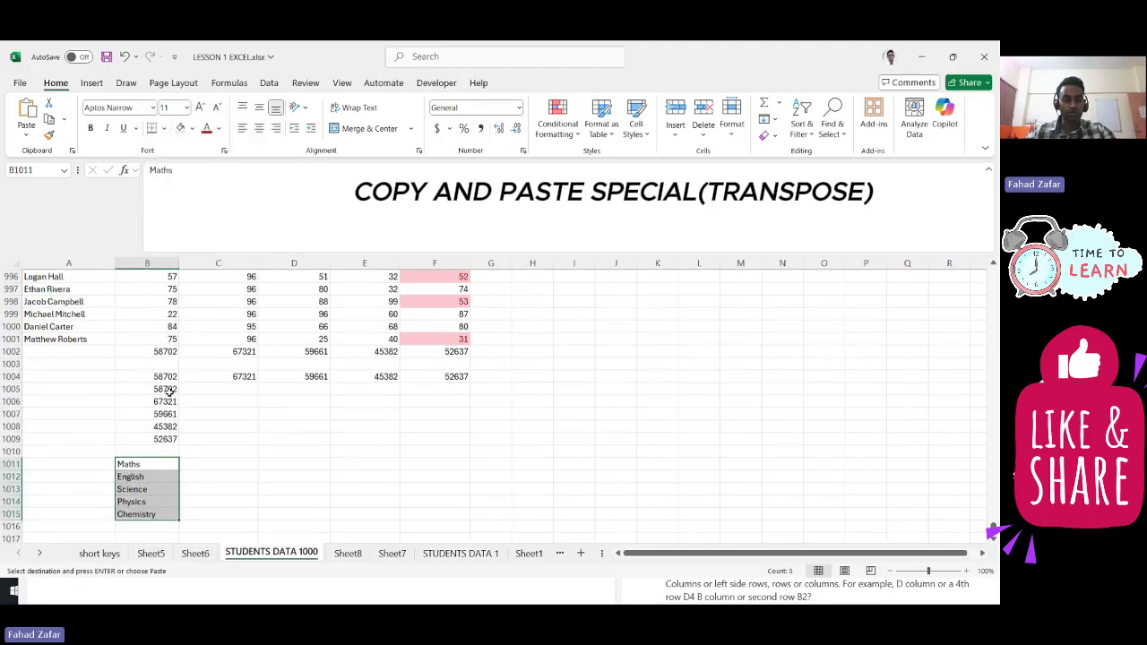
Step: Copy the values in B1004:B1009 and paste them beside the subject names, starting at C1011
{"action": "left_click_drag", "start_coordinate": [159, 338], "coordinate": [169, 400]}
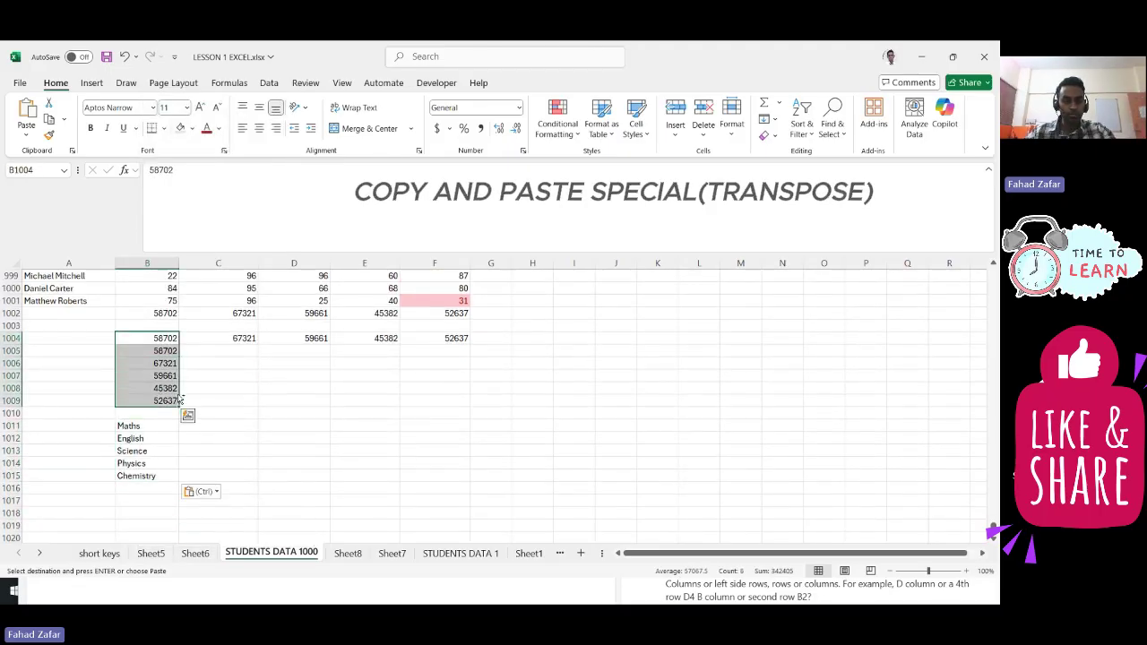
{"action": "left_click", "coordinate": [187, 415]}
{"action": "left_click", "coordinate": [187, 415]}
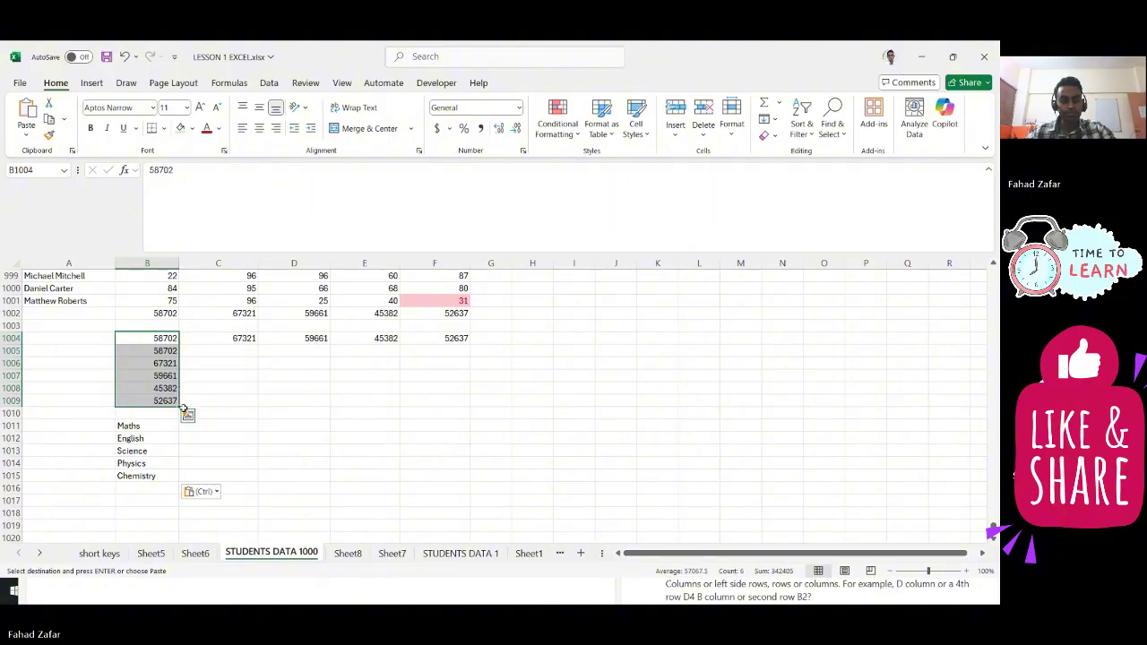
{"action": "left_click", "coordinate": [201, 429]}
{"action": "key", "text": "ctrl+v"}
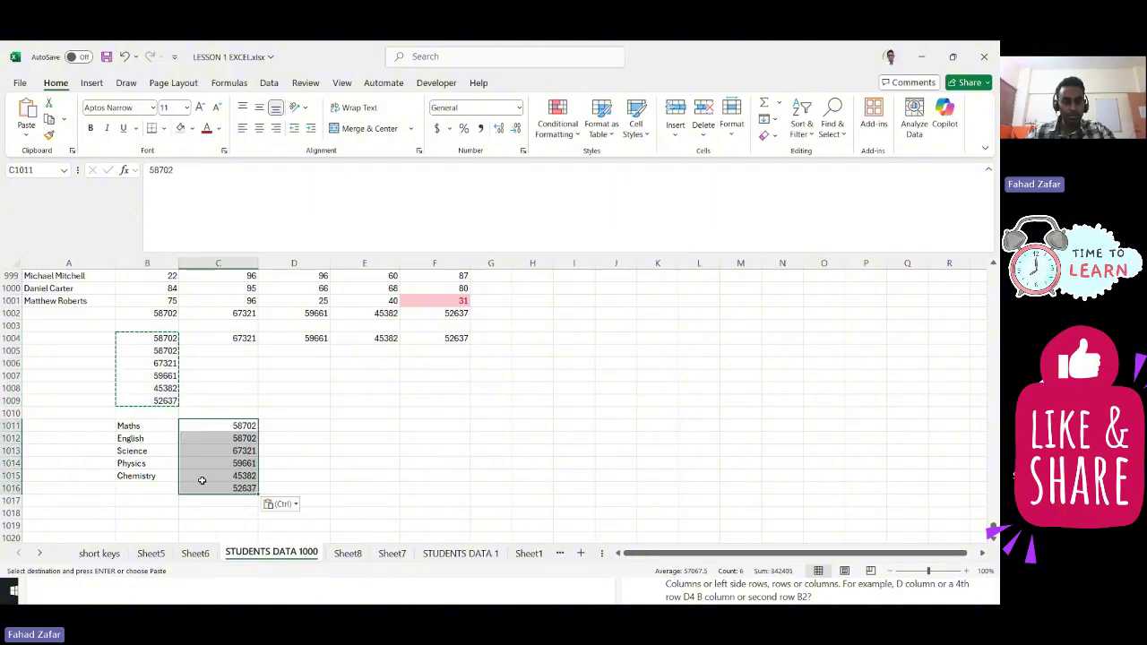
Step: Check the pasted totals in C1011:C1016 against the subject names and the source values in B1004:B1009
{"action": "left_click", "coordinate": [205, 489]}
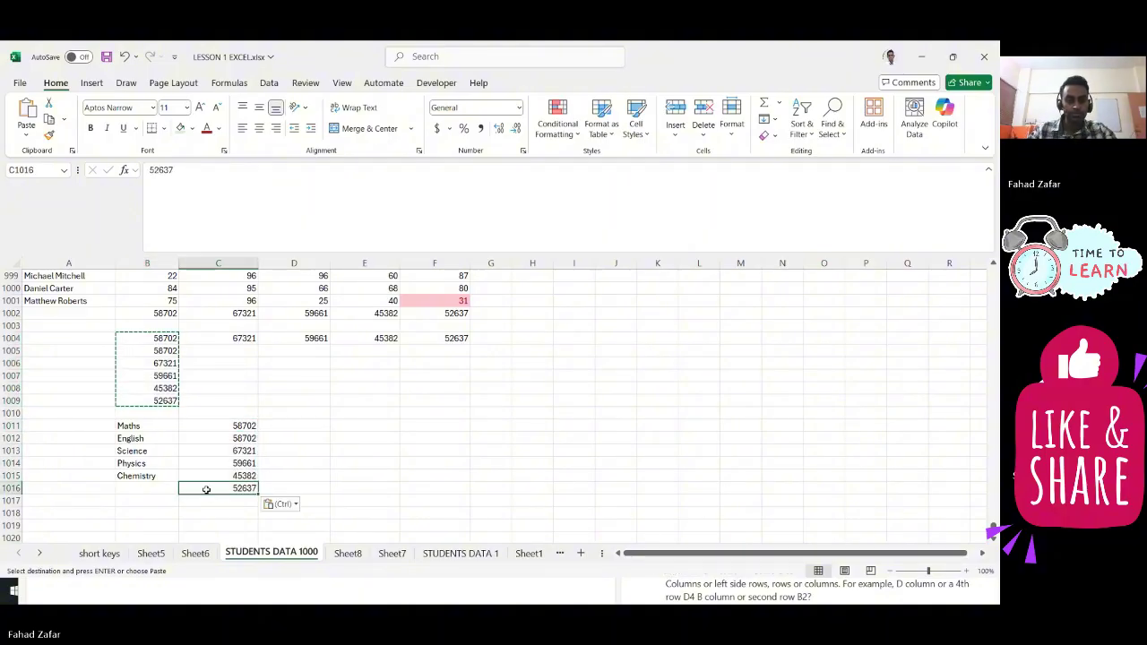
{"action": "key", "text": "Up"}
{"action": "key", "text": "Up"}
{"action": "key", "text": "Up"}
{"action": "key", "text": "Up"}
{"action": "key", "text": "Up"}
{"action": "key", "text": "Up"}
{"action": "key", "text": "Up"}
{"action": "key", "text": "Up"}
{"action": "key", "text": "Up"}
{"action": "key", "text": "Up"}
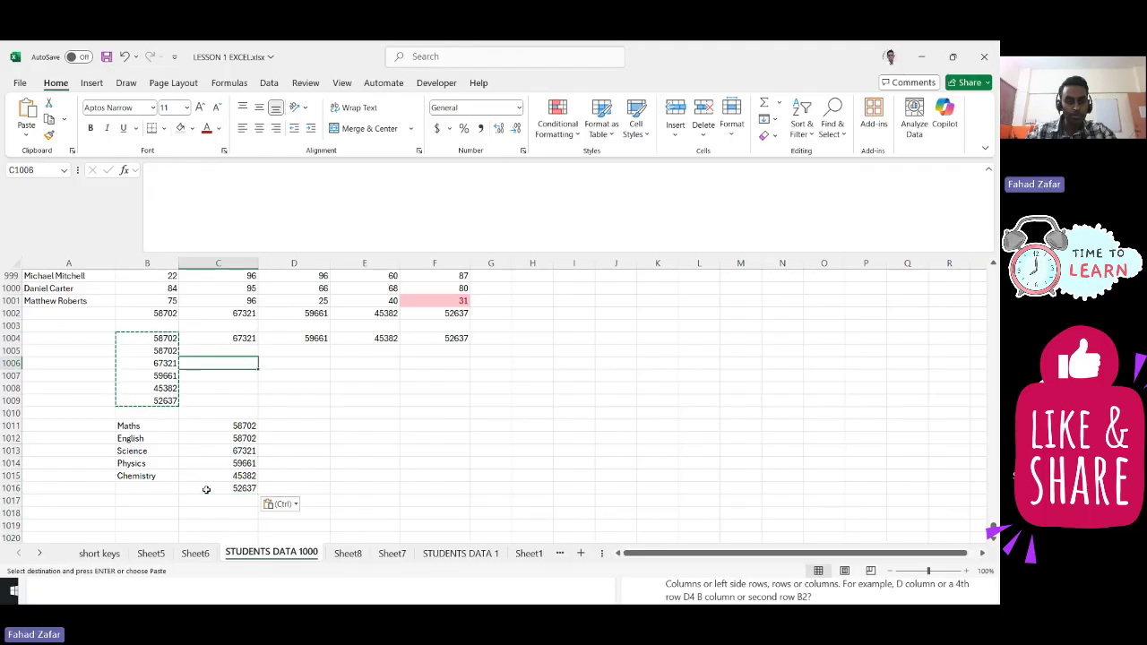
{"action": "key", "text": "Down"}
{"action": "key", "text": "Down"}
{"action": "key", "text": "Down"}
{"action": "key", "text": "Down"}
{"action": "key", "text": "Down"}
{"action": "key", "text": "Down"}
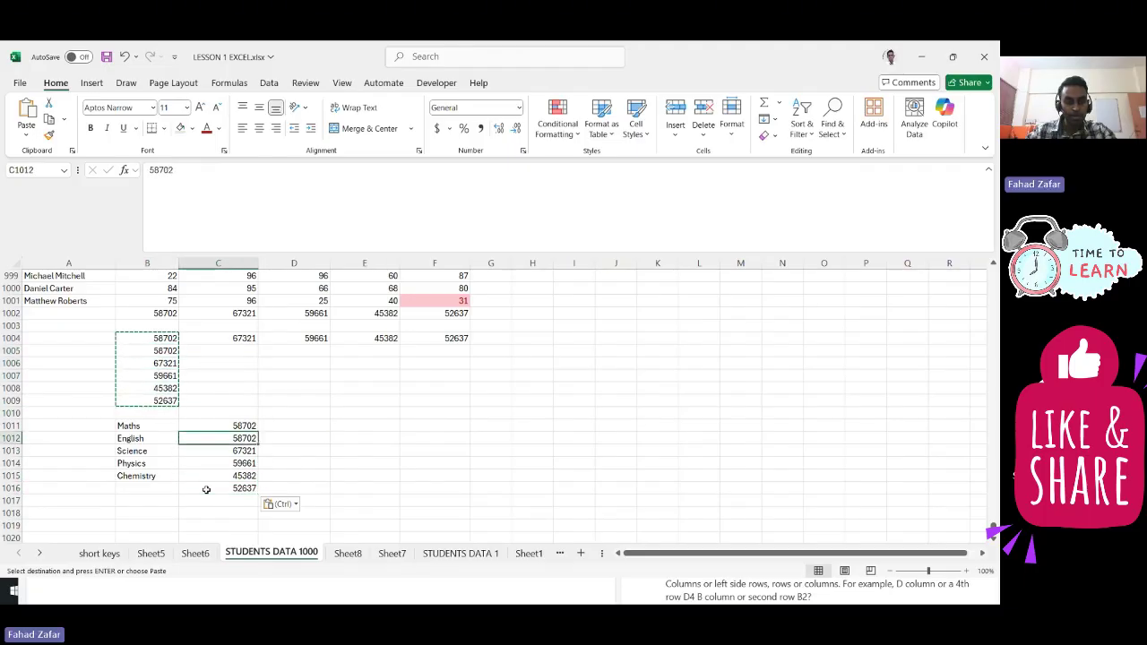
{"action": "key", "text": "Left"}
{"action": "key", "text": "Up"}
{"action": "key", "text": "Up"}
{"action": "key", "text": "Up"}
{"action": "key", "text": "Up"}
{"action": "key", "text": "Up"}
{"action": "key", "text": "Down"}
{"action": "key", "text": "Down"}
{"action": "key", "text": "Down"}
{"action": "key", "text": "Down"}
{"action": "key", "text": "Down"}
{"action": "key", "text": "Down"}
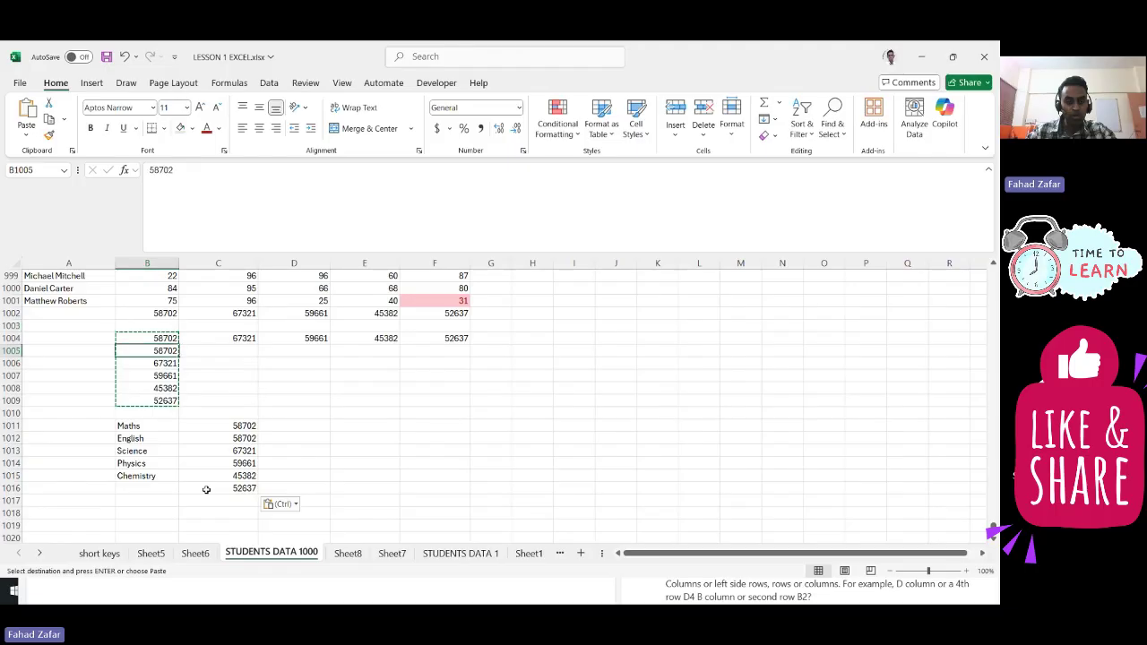
Step: Move the totals in C1012:C1016 up one row to C1011, overwriting the duplicate Maths total
{"action": "key", "text": "Right"}
{"action": "key", "text": "Down"}
{"action": "key", "text": "Down"}
{"action": "key", "text": "Down"}
{"action": "key", "text": "ctrl+shift+Down"}
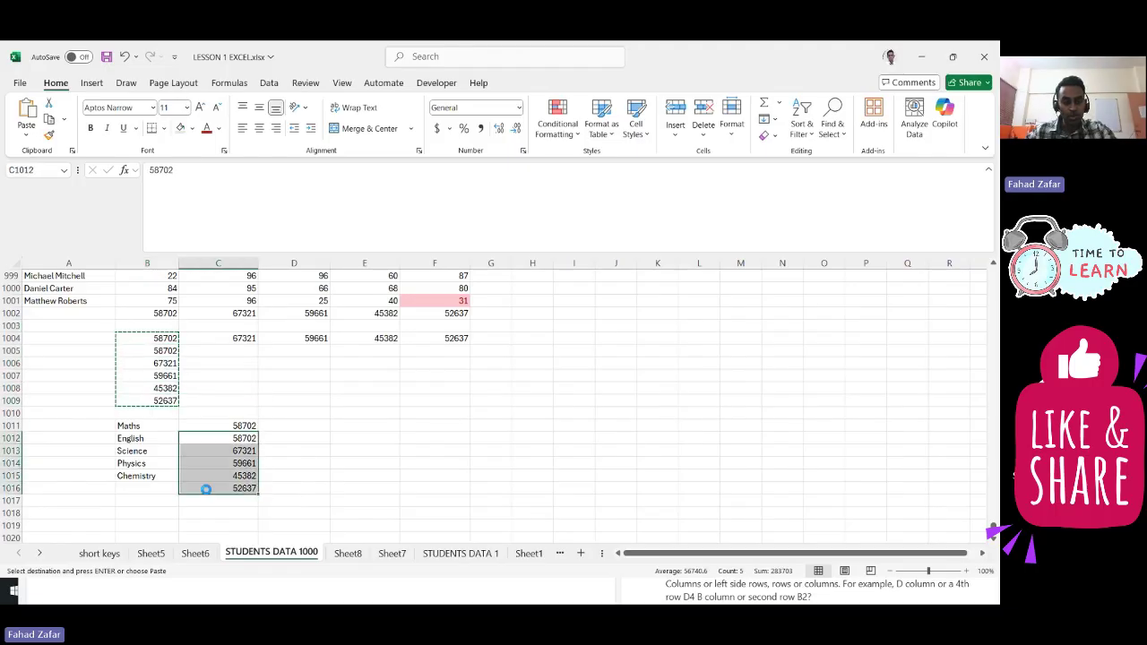
{"action": "key", "text": "ctrl+x"}
{"action": "key", "text": "Up"}
{"action": "key", "text": "ctrl+v"}
{"action": "key", "text": "Left"}
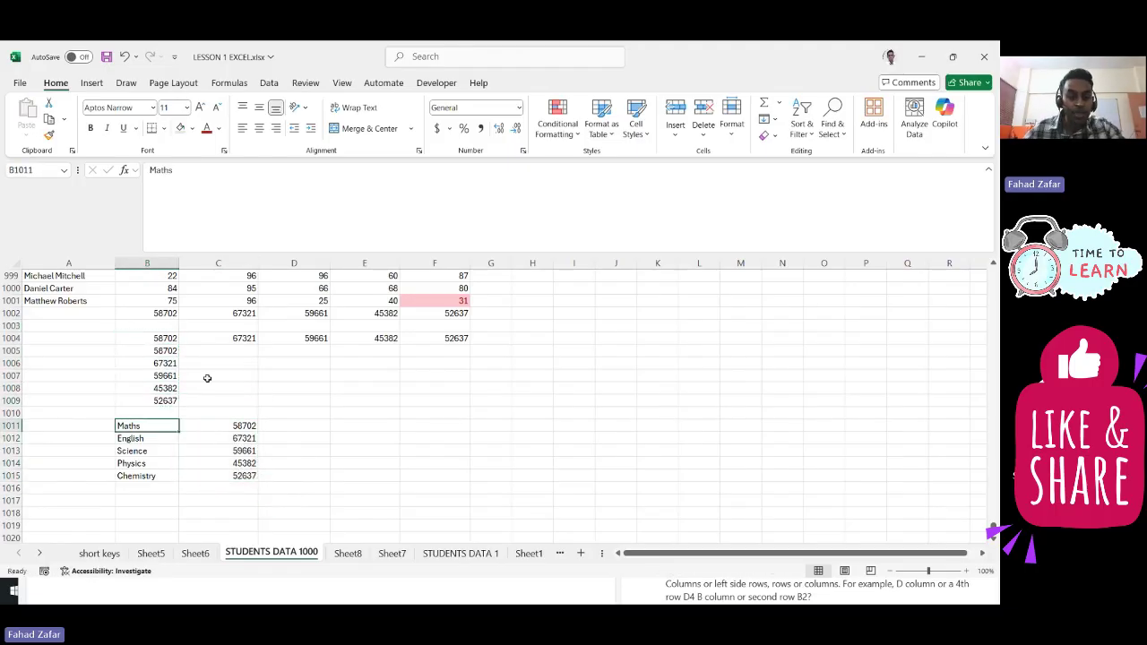
Step: Widen column C and preview gradient-fill data bars on the subject totals in C1011:C1015
{"action": "left_click_drag", "start_coordinate": [258, 263], "coordinate": [479, 263]}
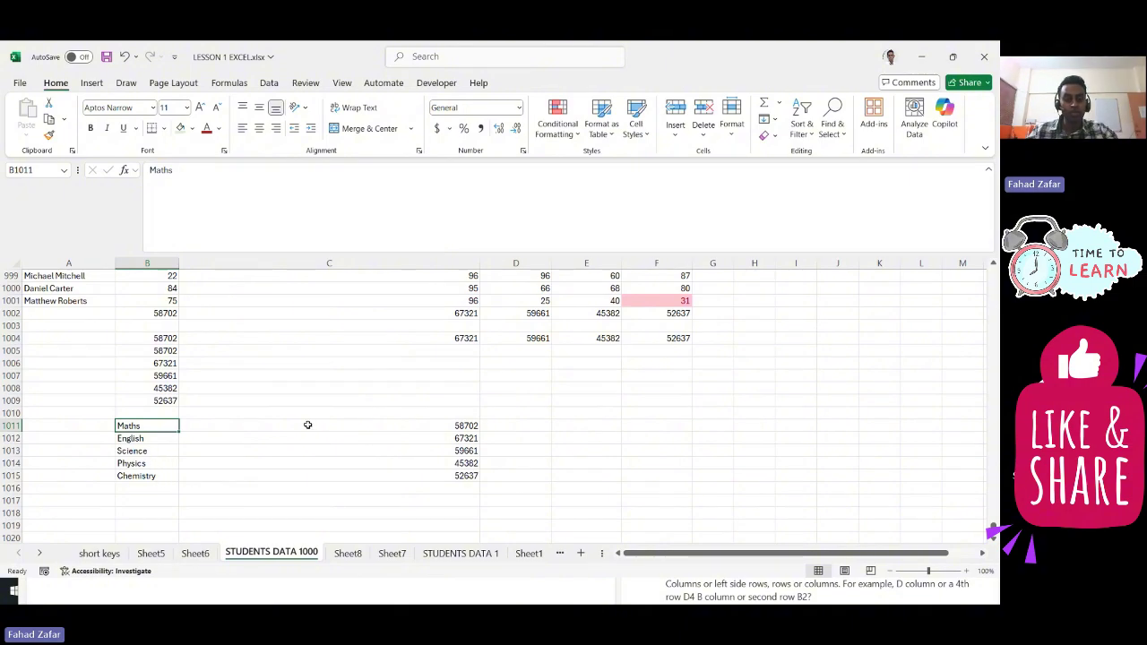
{"action": "left_click_drag", "start_coordinate": [307, 425], "coordinate": [311, 480]}
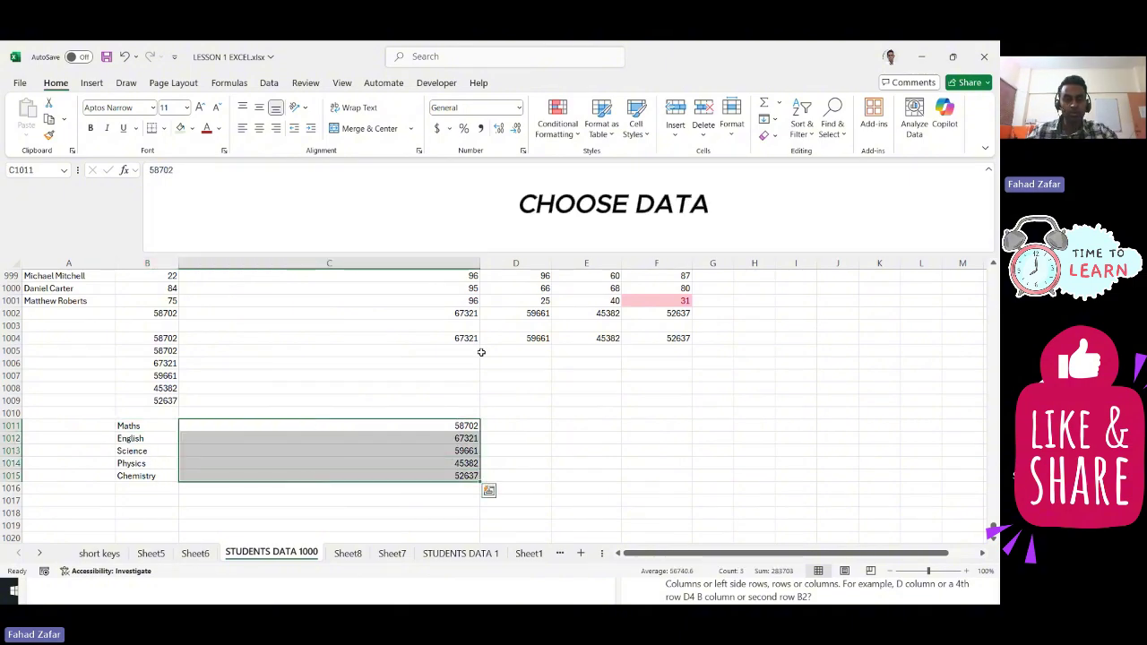
{"action": "left_click", "coordinate": [557, 125]}
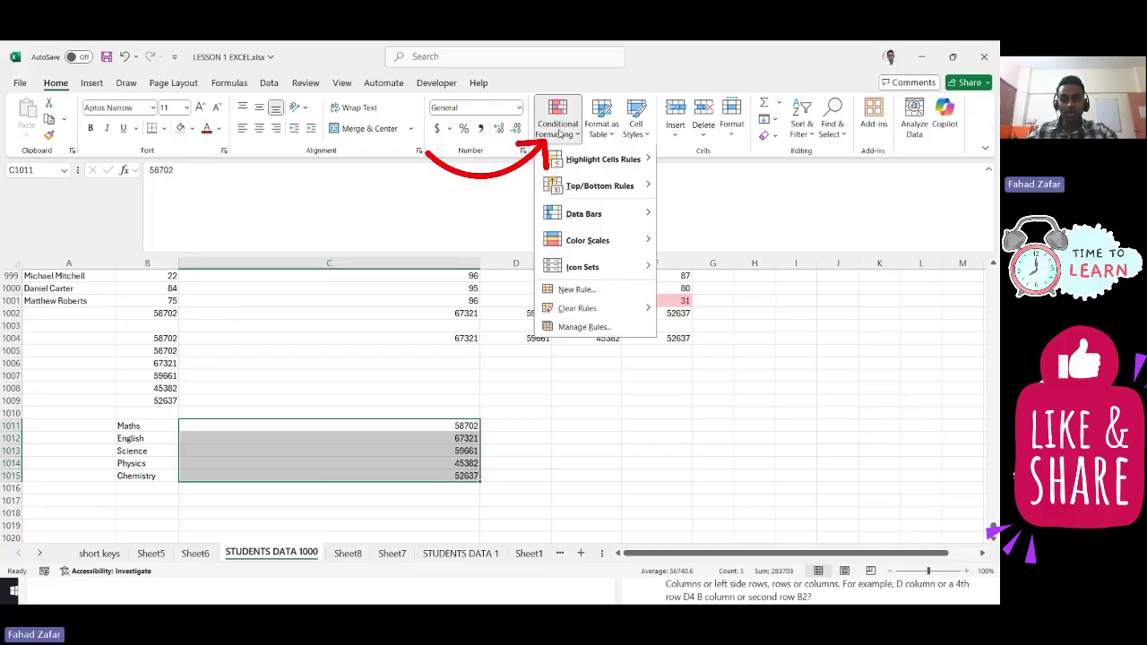
{"action": "mouse_move", "coordinate": [587, 215]}
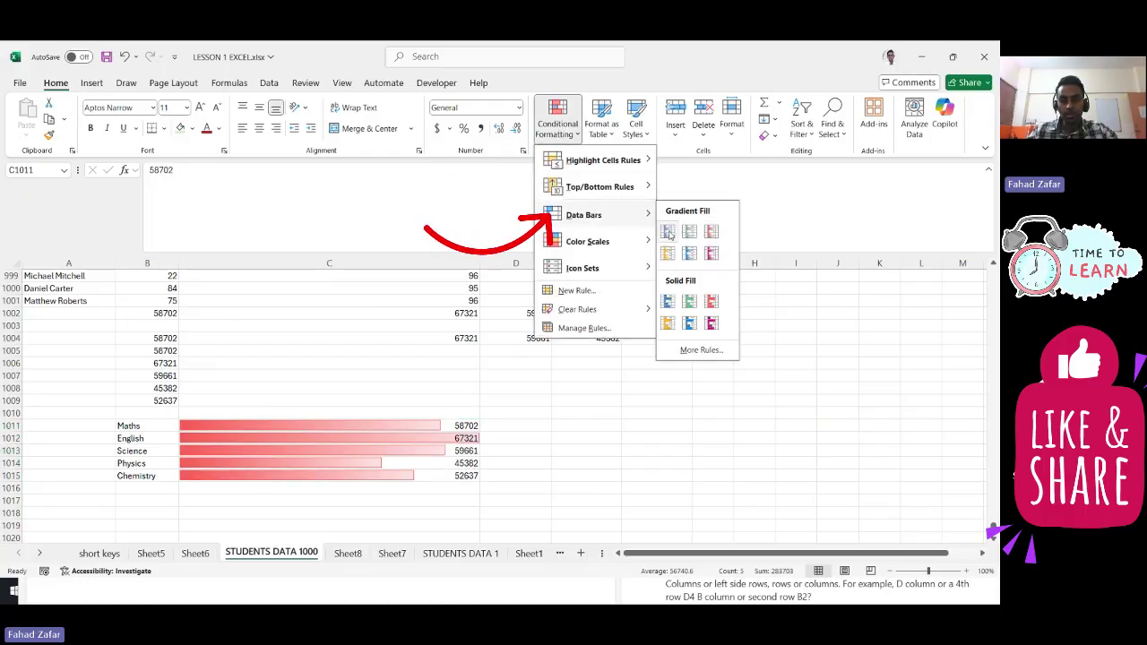
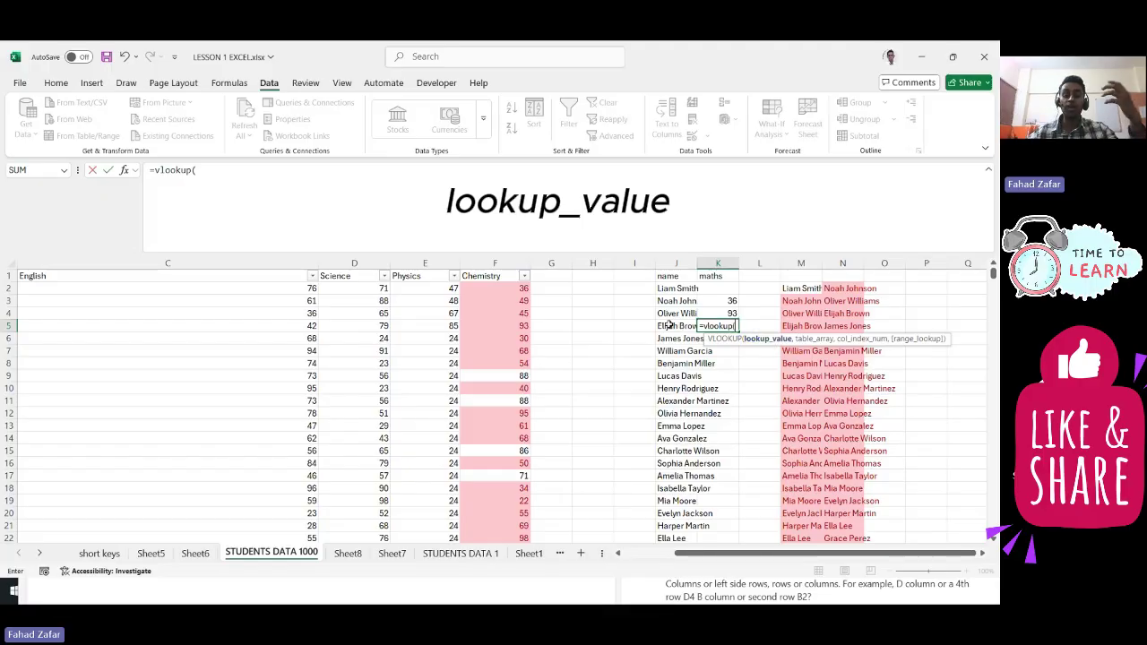
Step: Complete the K5 formula as =VLOOKUP(J5,A:B,2,0) to look up the Maths mark by an exact name match
{"action": "left_click", "coordinate": [669, 327]}
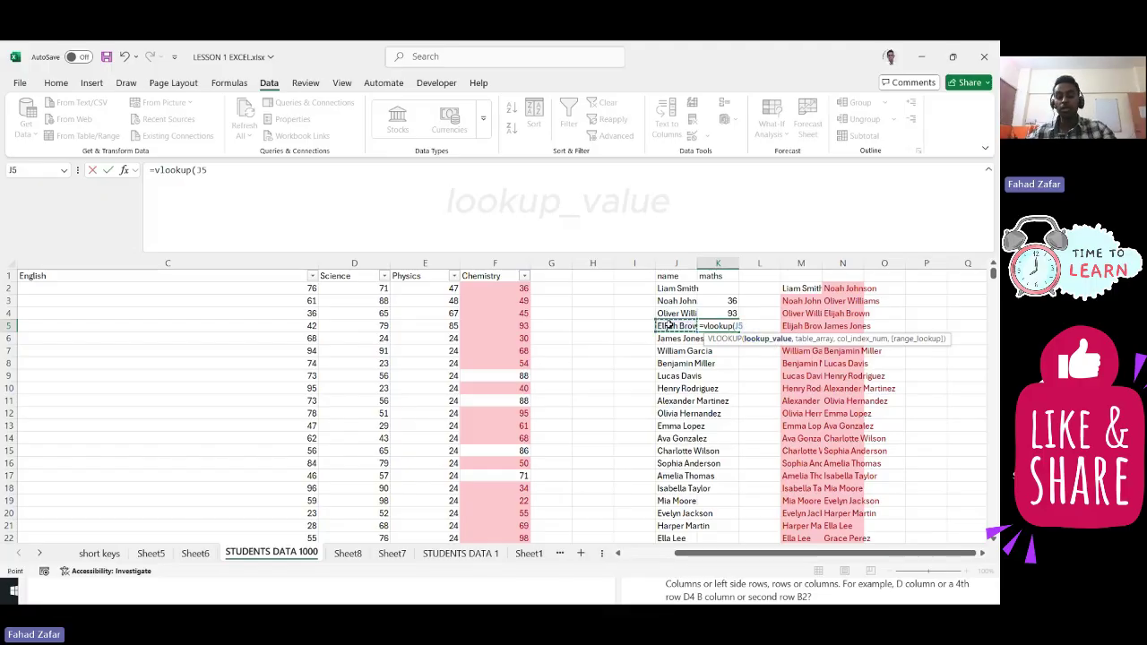
{"action": "type", "text": ","}
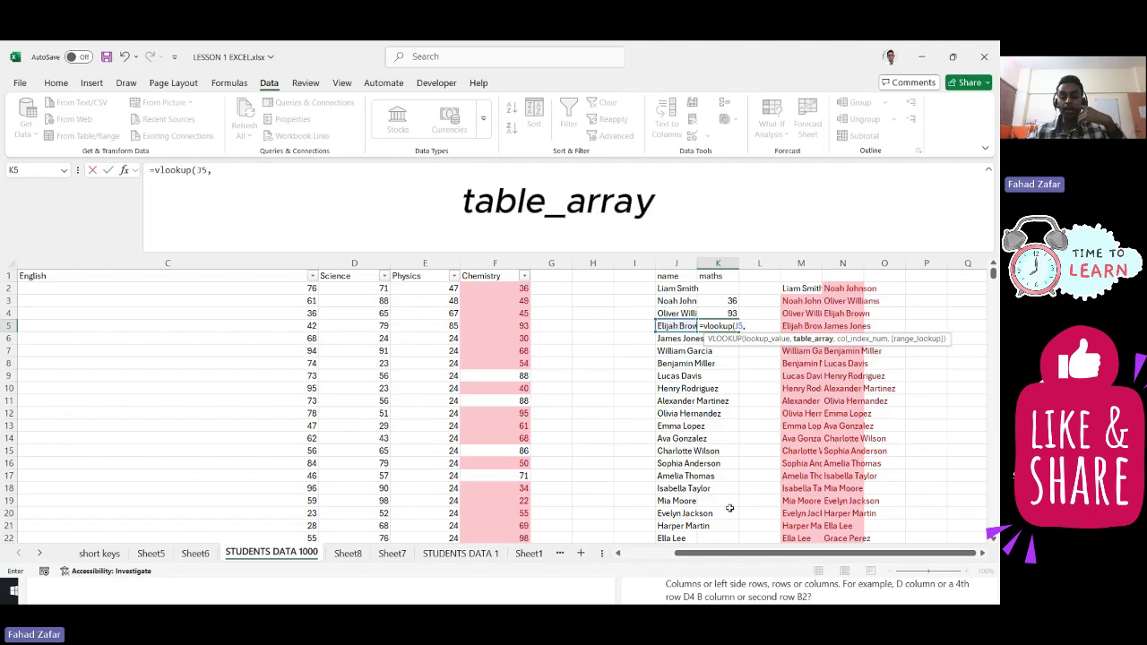
{"action": "left_click_drag", "start_coordinate": [733, 553], "coordinate": [643, 537]}
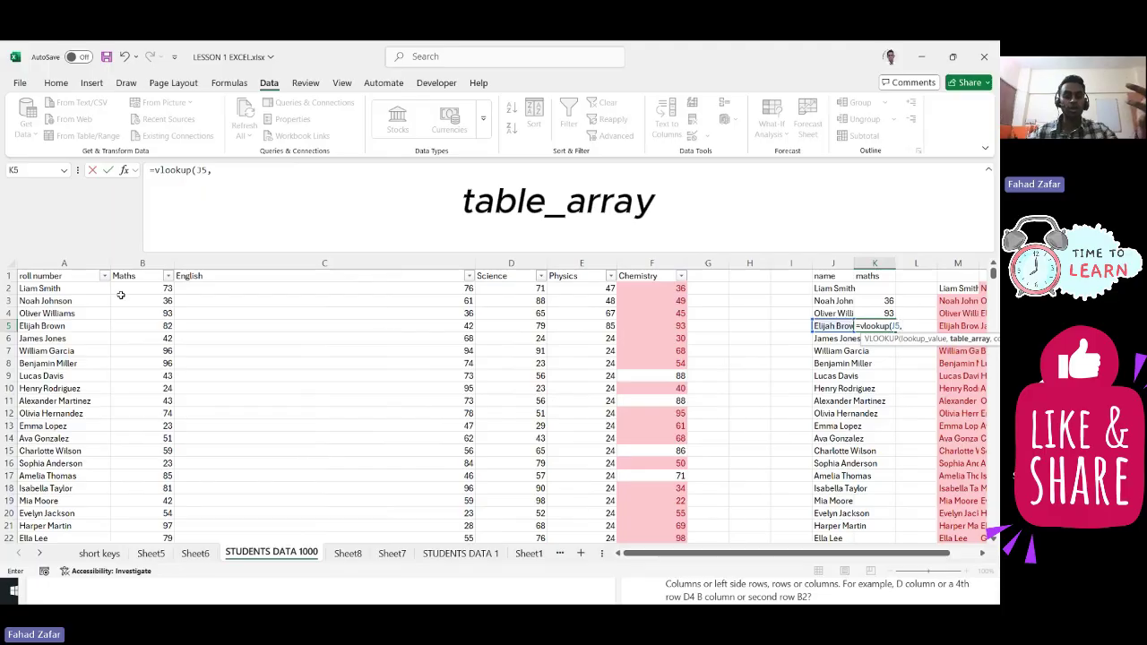
{"action": "left_click_drag", "start_coordinate": [61, 261], "coordinate": [146, 263]}
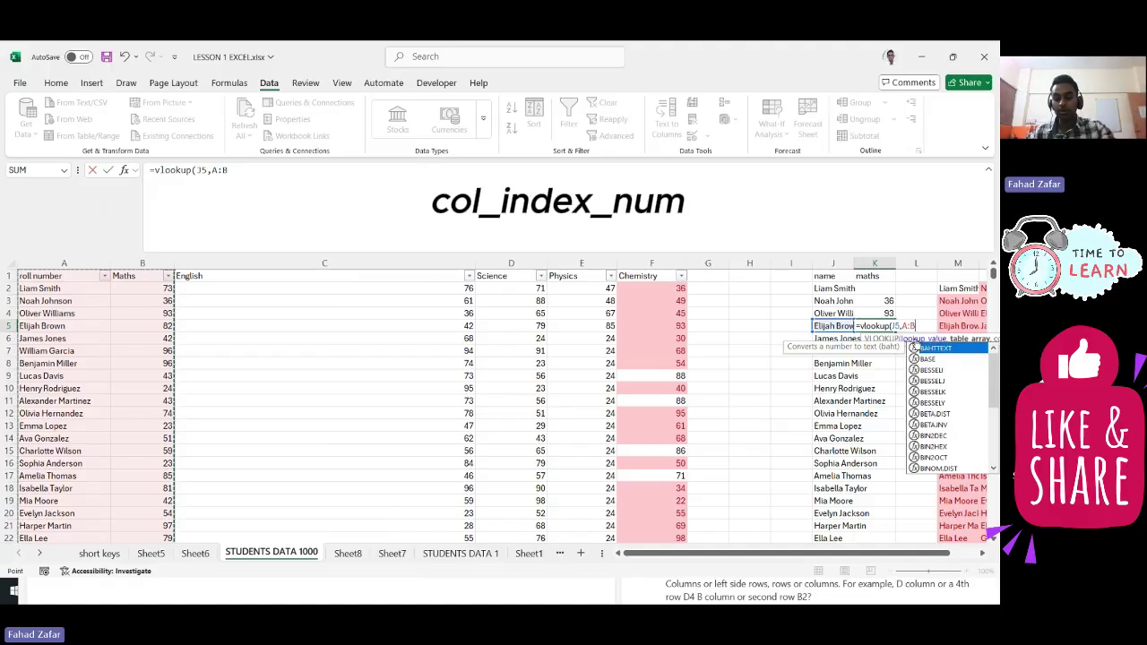
{"action": "type", "text": ",2"}
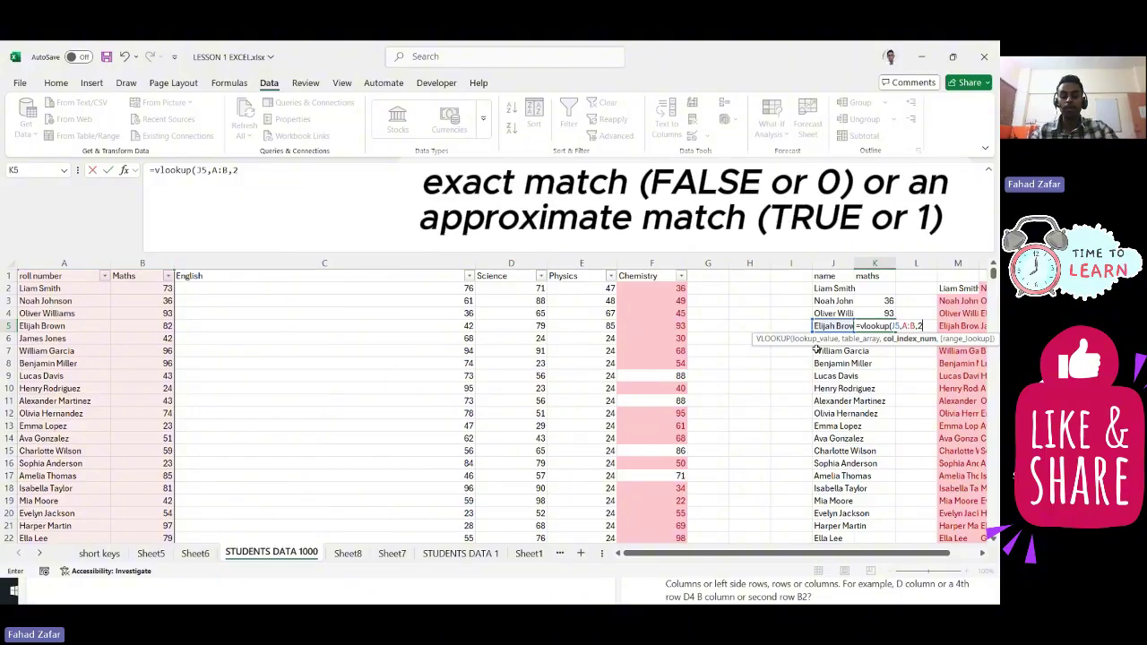
{"action": "type", "text": ","}
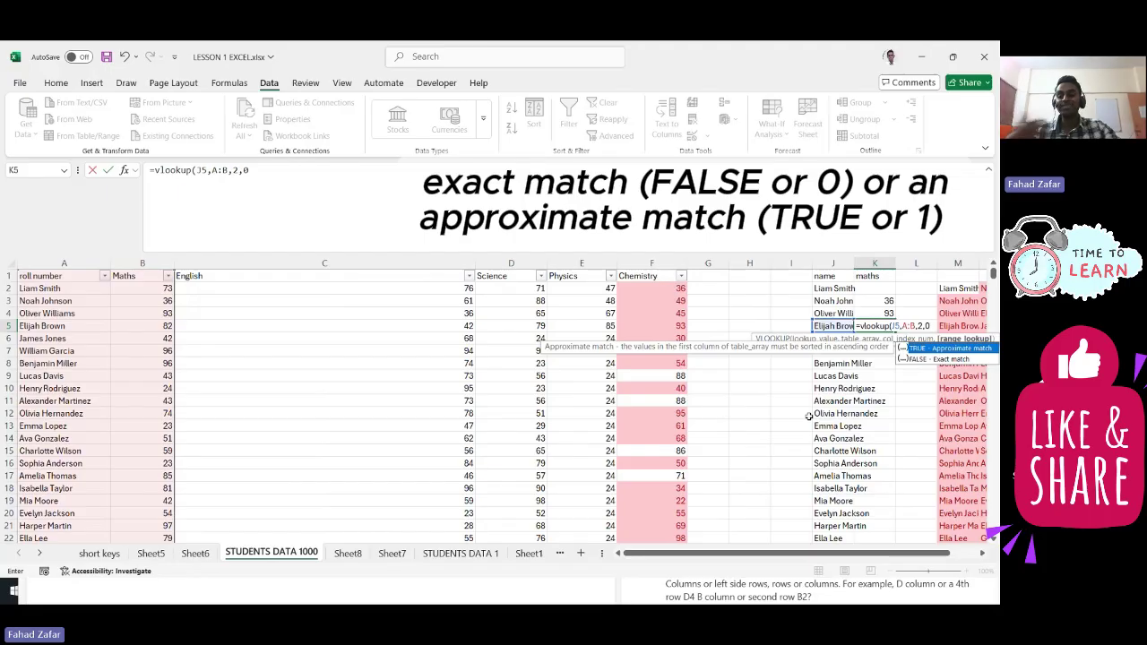
{"action": "type", "text": "0"}
{"action": "key", "text": "Return"}
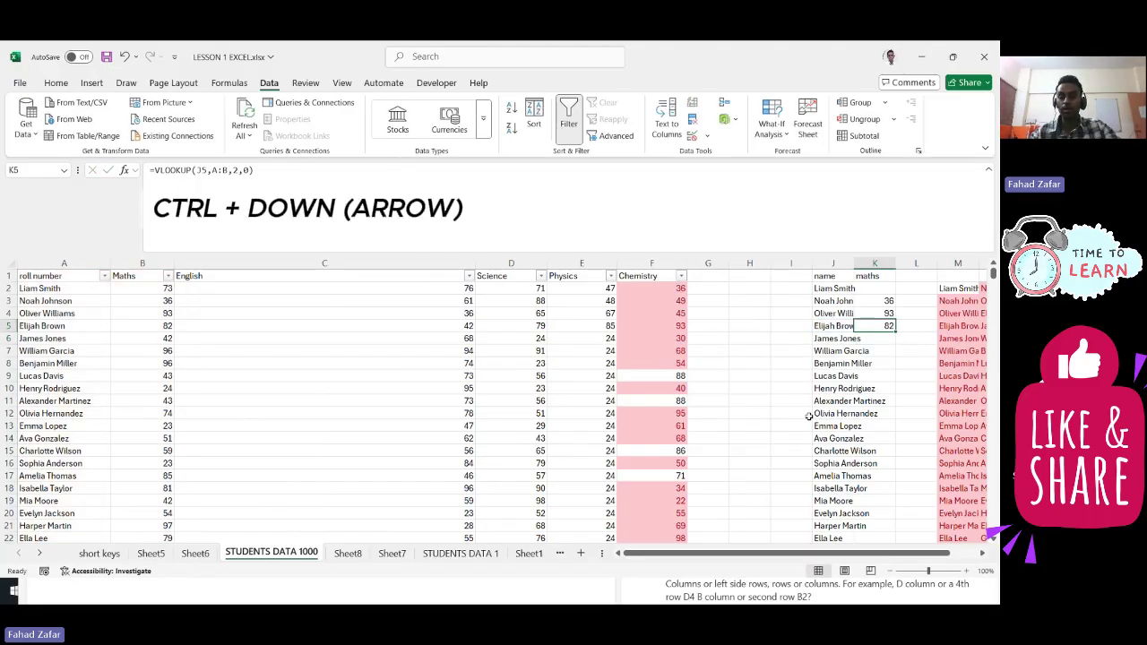
Step: Fill the VLOOKUP formula from K5 down to K170, the last row of the name list
{"action": "key", "text": "Left"}
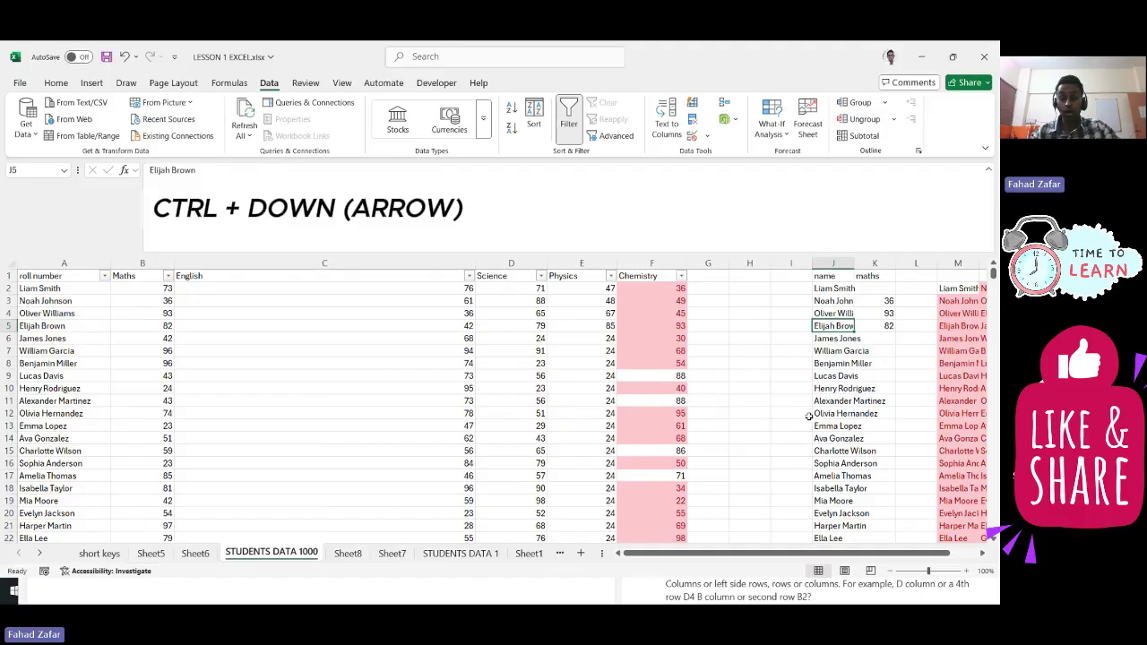
{"action": "key", "text": "ctrl+Down"}
{"action": "key", "text": "Right"}
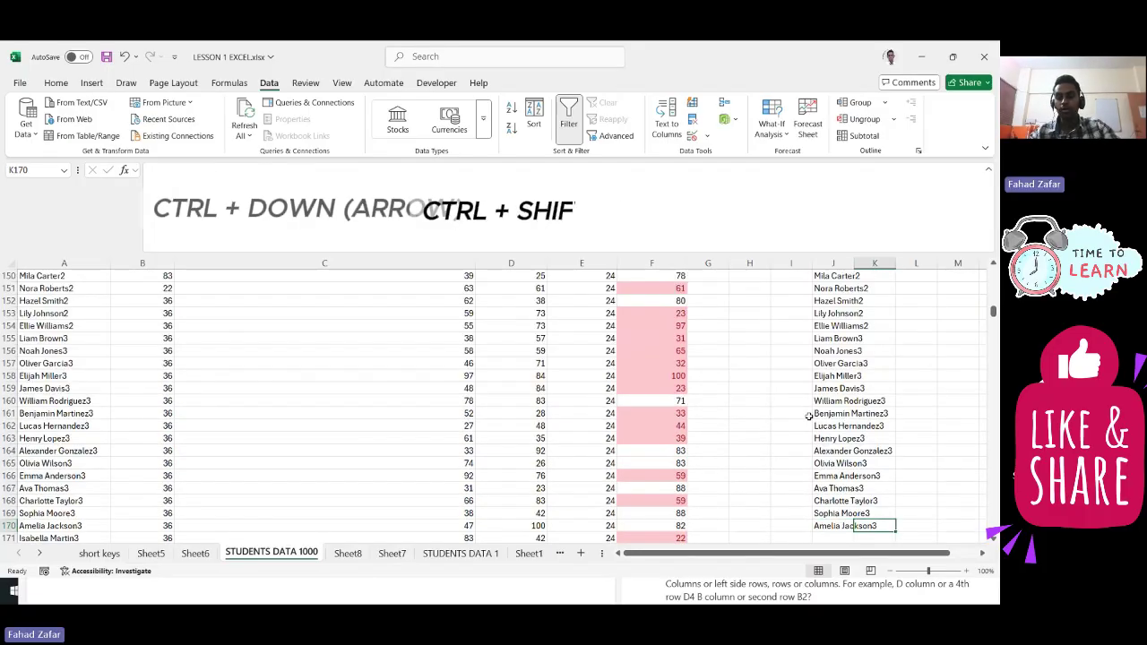
{"action": "key", "text": "ctrl+shift+Up"}
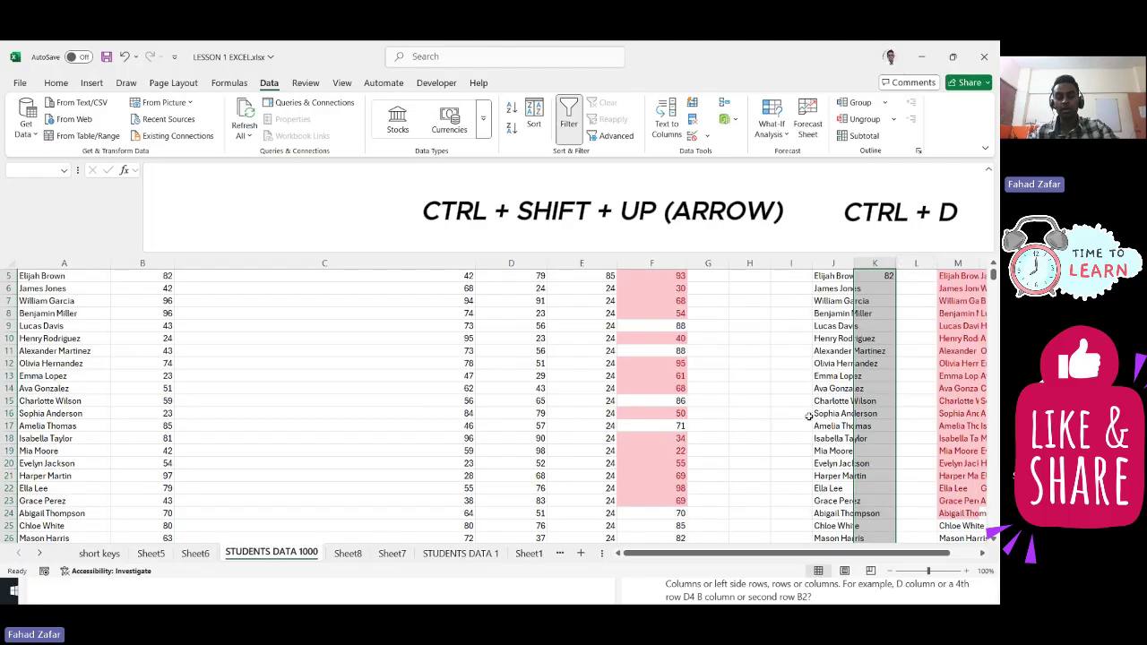
{"action": "key", "text": "ctrl+d"}
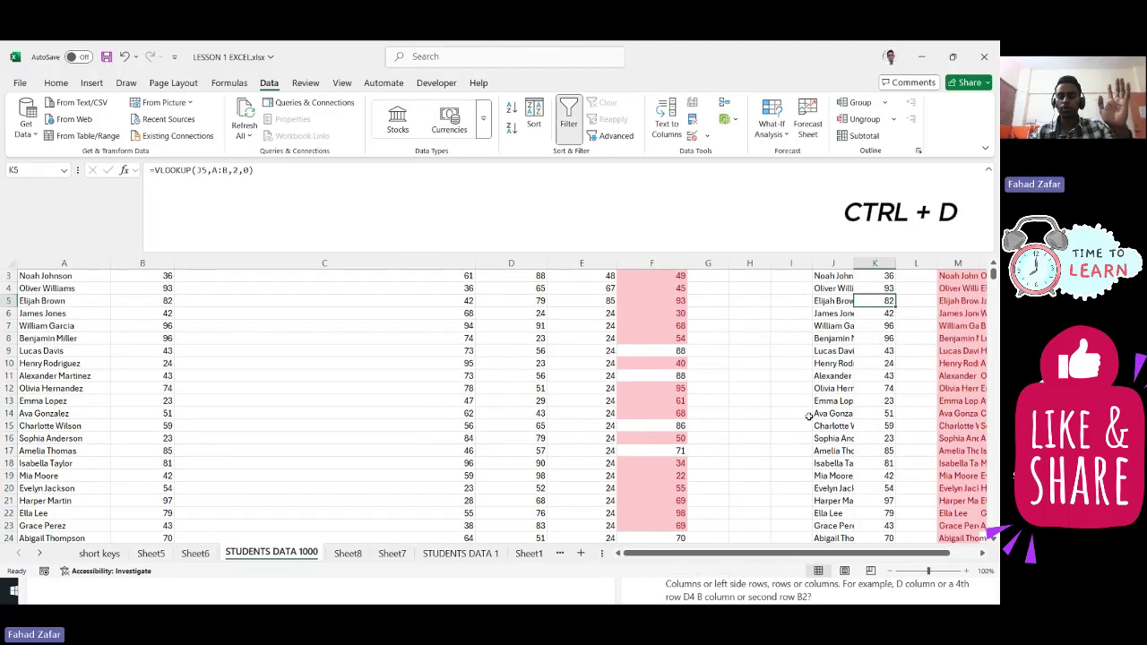
Step: Copy the VLOOKUP formula from K5 into K2, K3 and K4 to cover the first three students
{"action": "key", "text": "ctrl+c"}
{"action": "key", "text": "Up"}
{"action": "key", "text": "Up"}
{"action": "key", "text": "Up"}
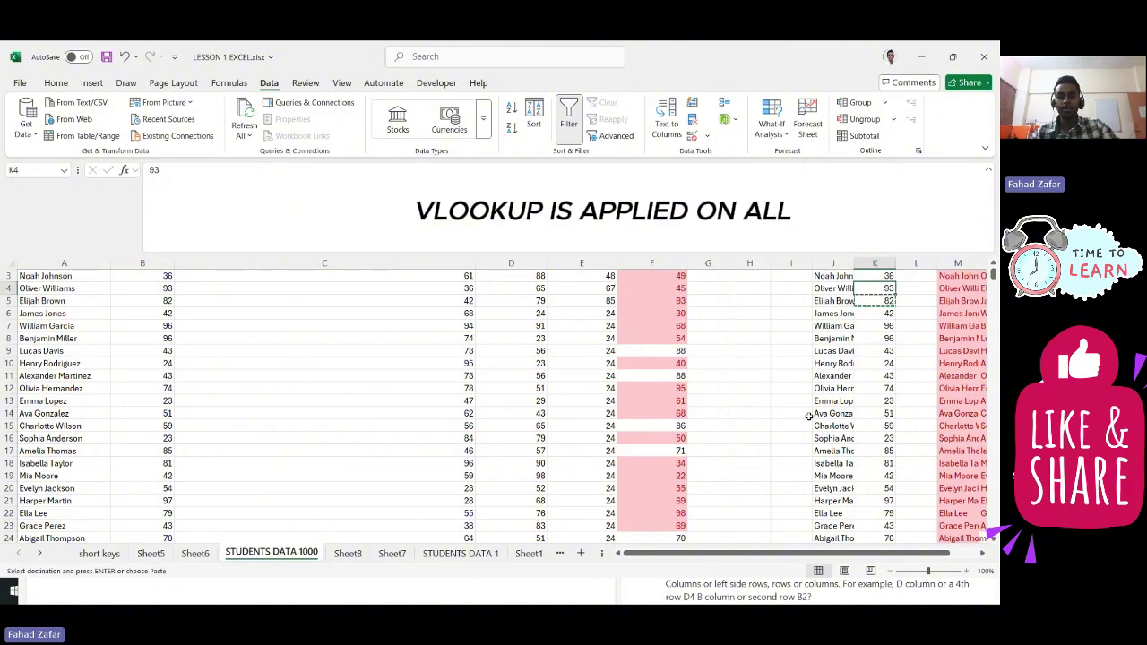
{"action": "scroll", "coordinate": [809, 416], "scroll_direction": "up", "scroll_amount": 1}
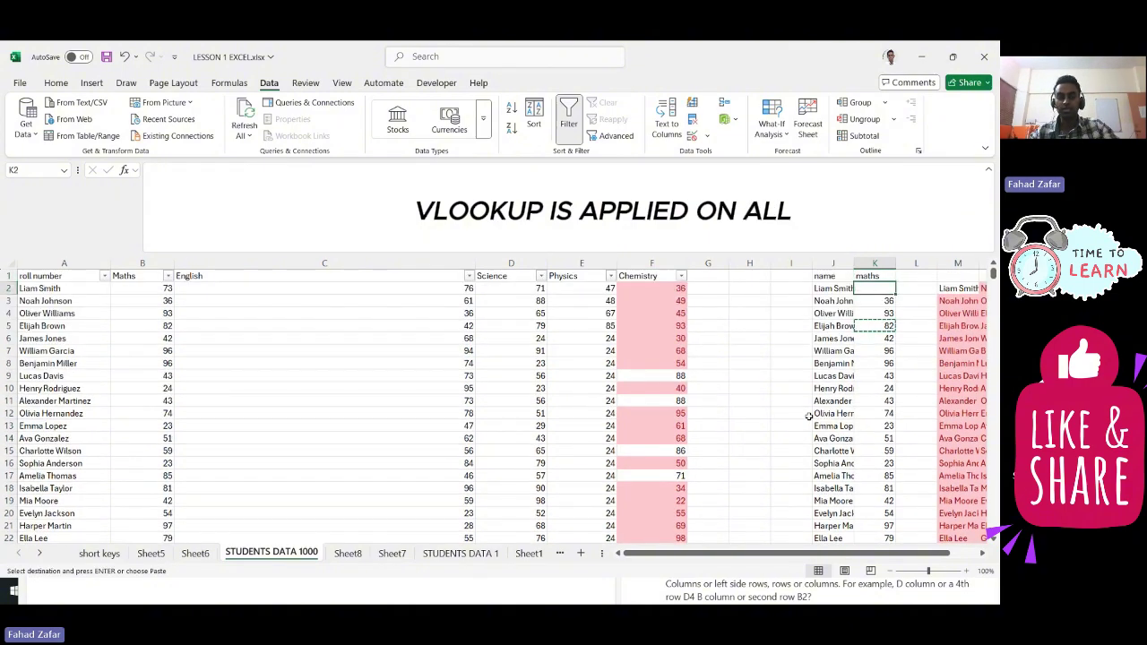
{"action": "key", "text": "ctrl+v"}
{"action": "key", "text": "Down"}
{"action": "key", "text": "ctrl+v"}
{"action": "key", "text": "Down"}
{"action": "key", "text": "ctrl+v"}
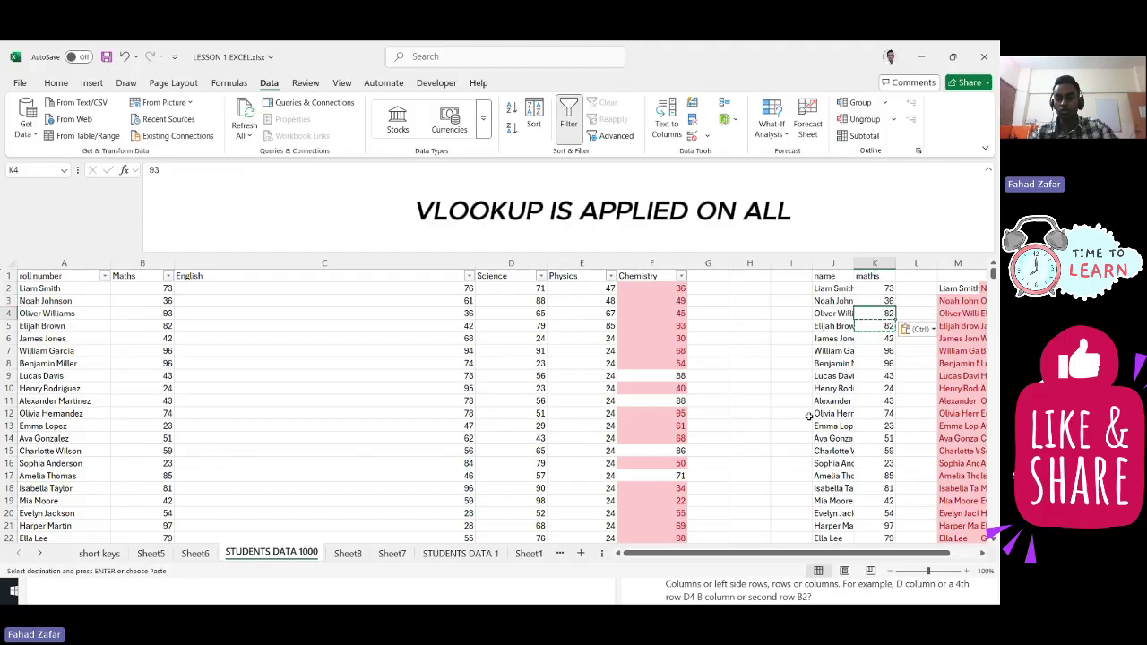
Step: Compare the looked-up Maths mark in K5 with the source mark for the same student in B5
{"action": "key", "text": "Down"}
{"action": "key", "text": "Left"}
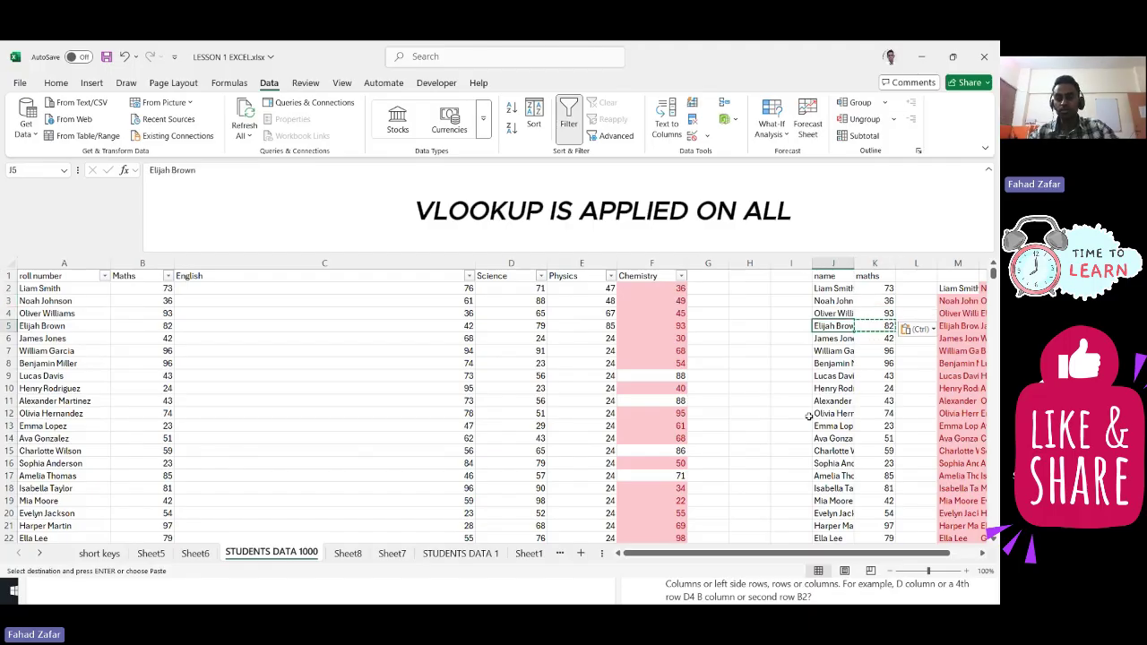
{"action": "key", "text": "Right"}
{"action": "key", "text": "Left"}
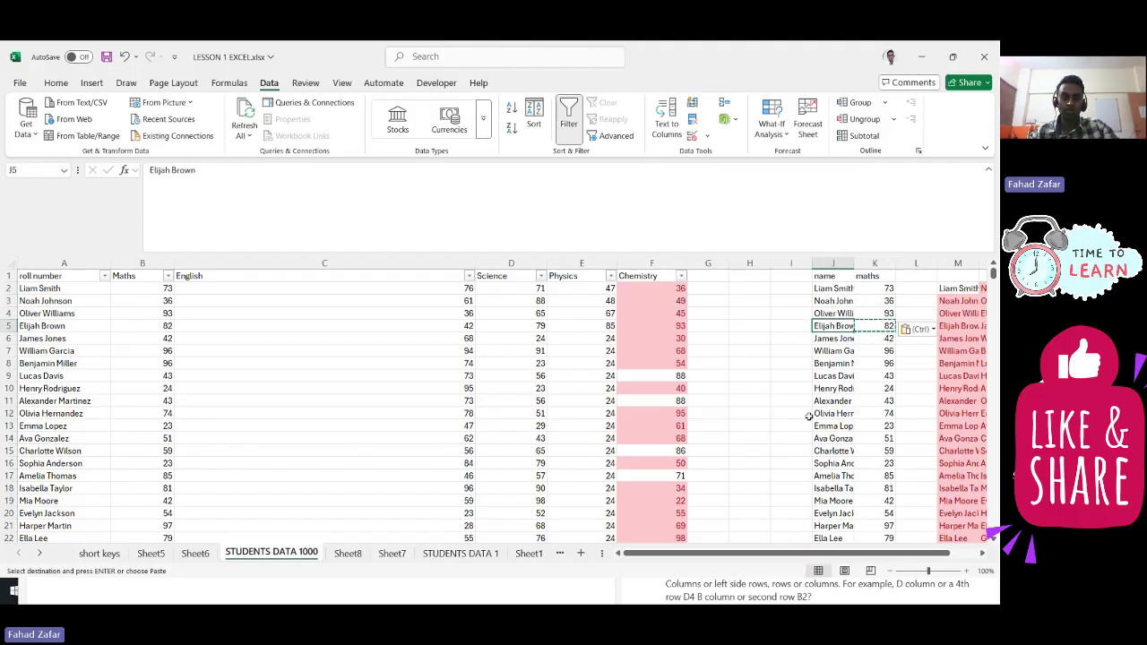
{"action": "key", "text": "ctrl+Left"}
{"action": "key", "text": "ctrl+Left"}
{"action": "key", "text": "ctrl+Left"}
{"action": "key", "text": "ctrl+Left"}
{"action": "key", "text": "Right"}
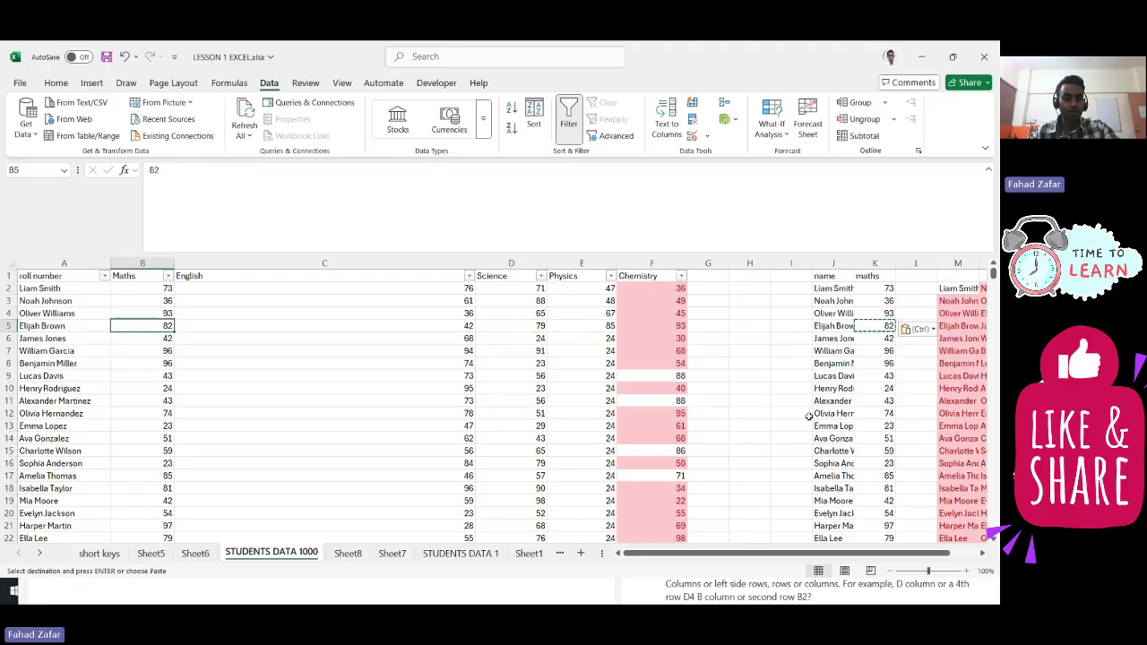
Step: Go back to the maths column beside the name list and examine the lookup formula in K3
{"action": "key", "text": "Down"}
{"action": "key", "text": "Down"}
{"action": "key", "text": "Down"}
{"action": "key", "text": "Down"}
{"action": "key", "text": "Down"}
{"action": "key", "text": "Down"}
{"action": "key", "text": "Down"}
{"action": "key", "text": "Down"}
{"action": "key", "text": "Right"}
{"action": "key", "text": "Right"}
{"action": "key", "text": "Right"}
{"action": "key", "text": "Right"}
{"action": "key", "text": "Right"}
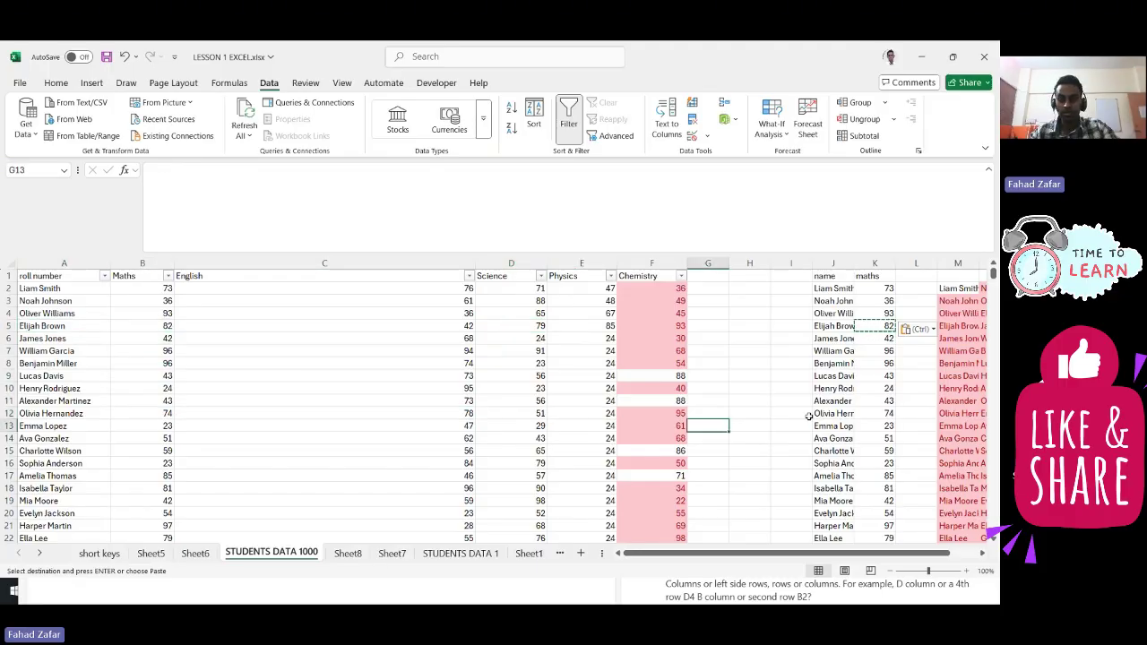
{"action": "key", "text": "Right"}
{"action": "key", "text": "Down"}
{"action": "key", "text": "Down"}
{"action": "key", "text": "Down"}
{"action": "key", "text": "Right"}
{"action": "key", "text": "Down"}
{"action": "key", "text": "Right"}
{"action": "key", "text": "Right"}
{"action": "key", "text": "ctrl+Up"}
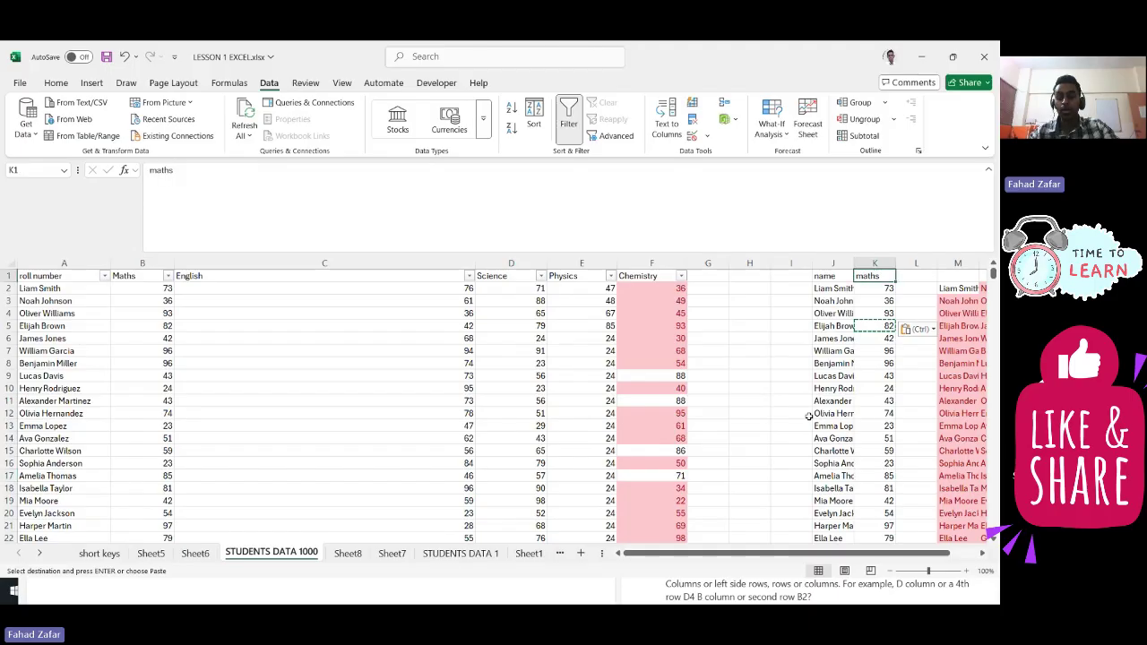
{"action": "key", "text": "Down"}
{"action": "key", "text": "Down"}
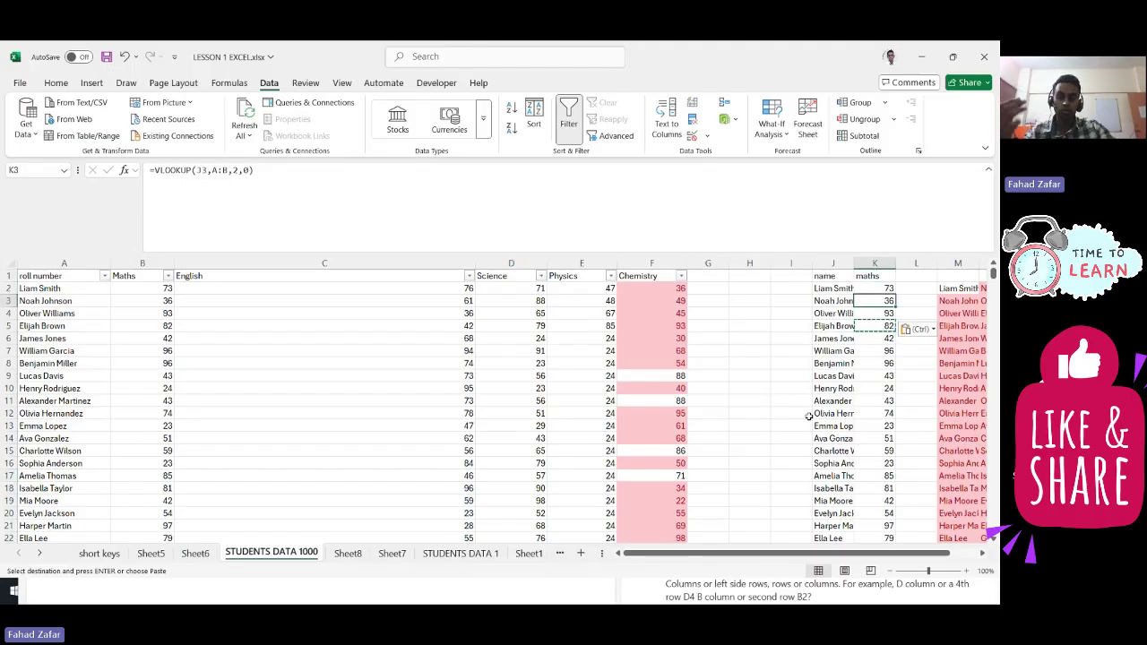
Step: Copy the student name in J11 over the one in J3 and check the lookup in K3
{"action": "key", "text": "Left"}
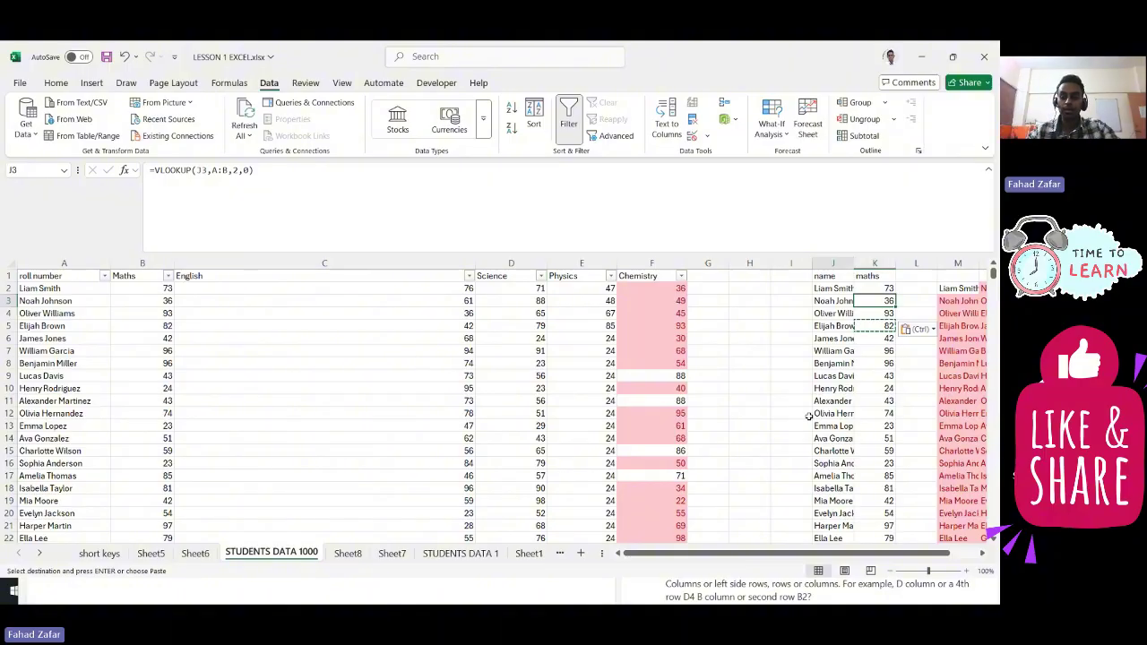
{"action": "key", "text": "Down"}
{"action": "key", "text": "Down"}
{"action": "key", "text": "Down"}
{"action": "key", "text": "Down"}
{"action": "key", "text": "Down"}
{"action": "key", "text": "Down"}
{"action": "key", "text": "Down"}
{"action": "key", "text": "Down"}
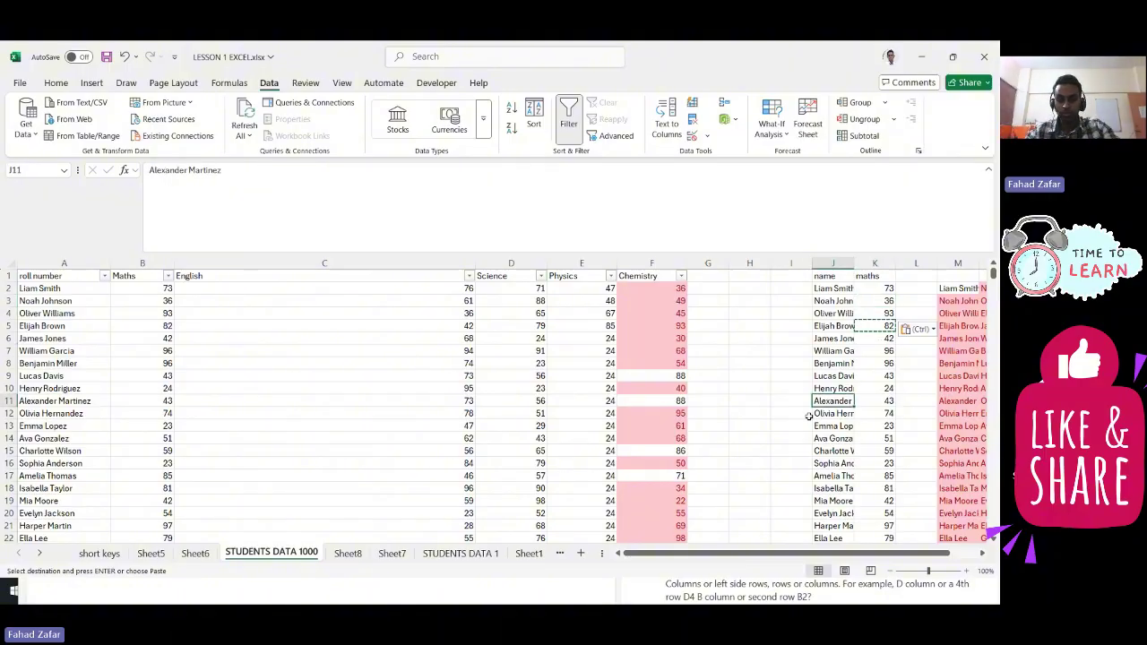
{"action": "key", "text": "ctrl+c"}
{"action": "key", "text": "Up"}
{"action": "key", "text": "Up"}
{"action": "key", "text": "Up"}
{"action": "key", "text": "Up"}
{"action": "key", "text": "Up"}
{"action": "key", "text": "Up"}
{"action": "key", "text": "Up"}
{"action": "key", "text": "Up"}
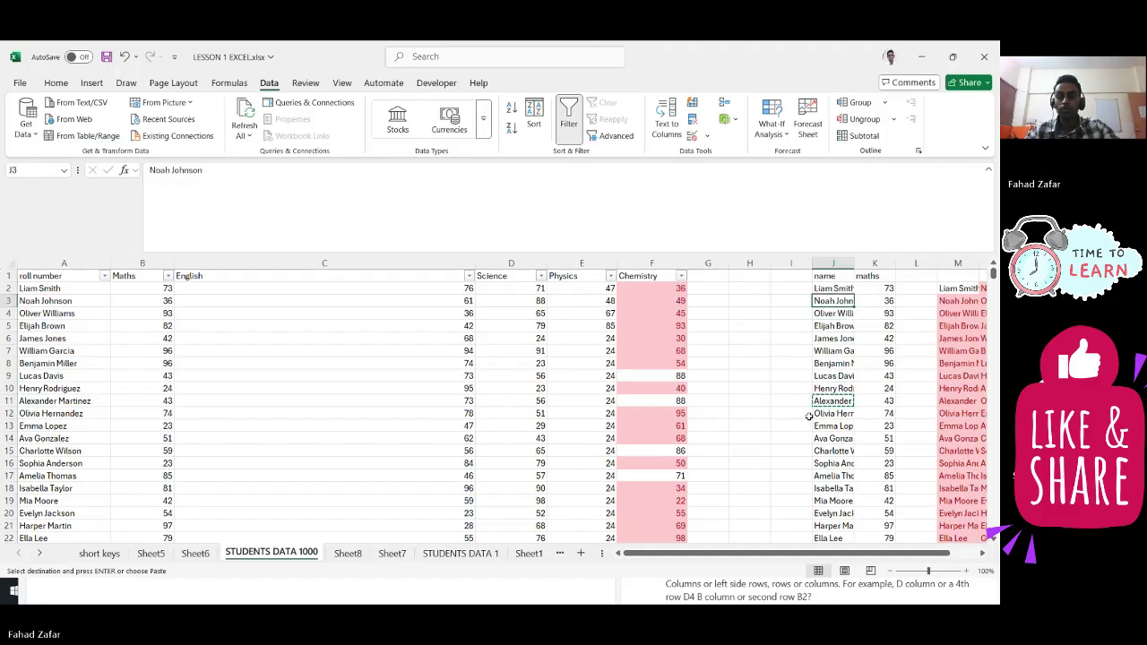
{"action": "key", "text": "Right"}
{"action": "key", "text": "Left"}
{"action": "key", "text": "ctrl+v"}
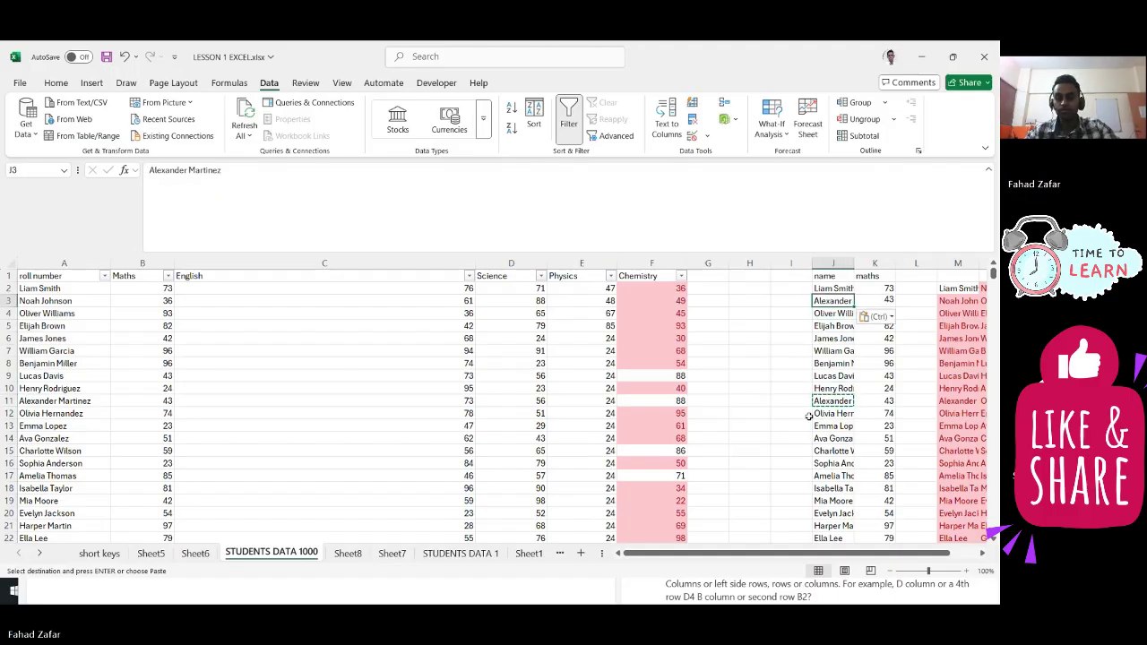
{"action": "key", "text": "Right"}
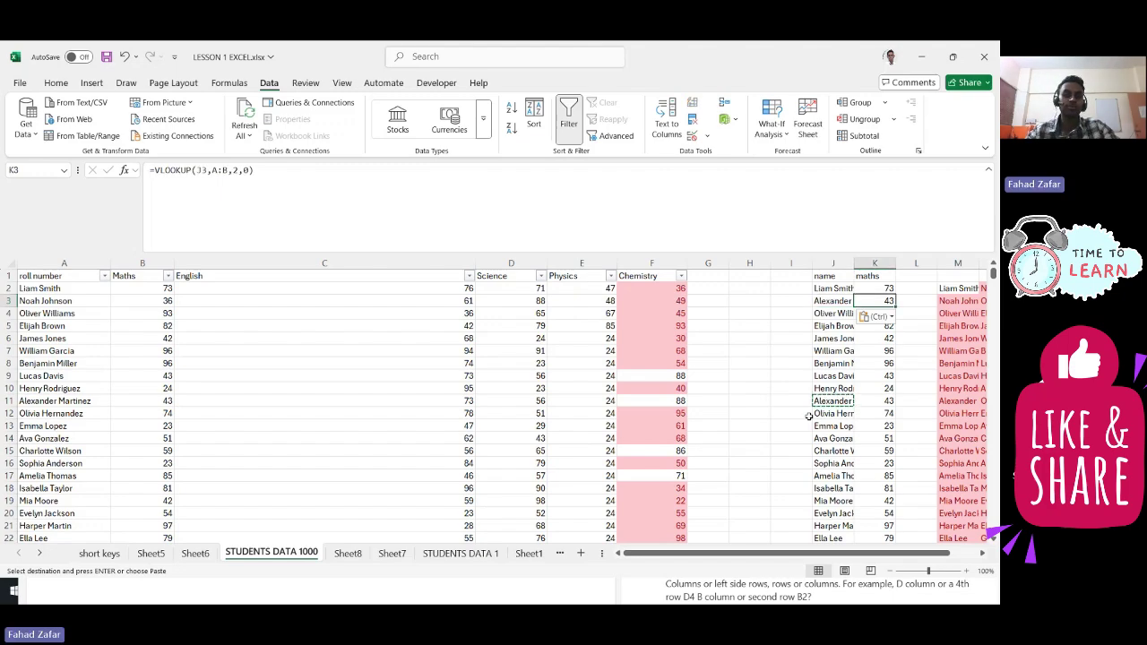
{"action": "key", "text": "Left"}
{"action": "key", "text": "Right"}
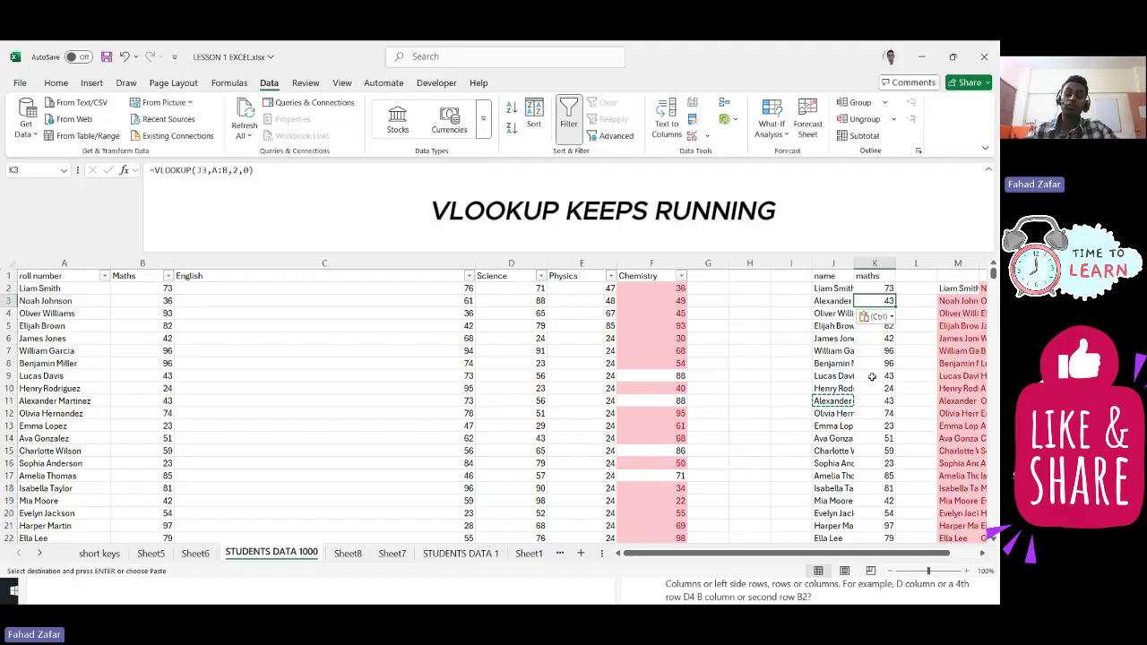
Step: Undo the paste in J3, paste the name copied from J11 there again, and recheck the lookup in K3
{"action": "key", "text": "ctrl+z"}
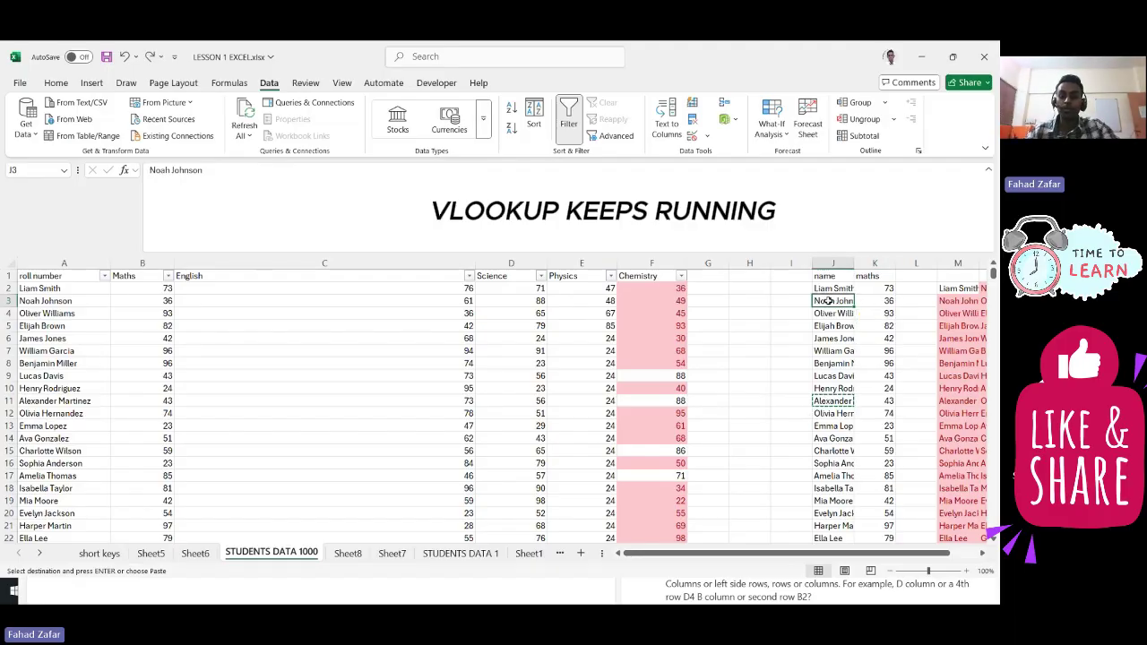
{"action": "key", "text": "ctrl+v"}
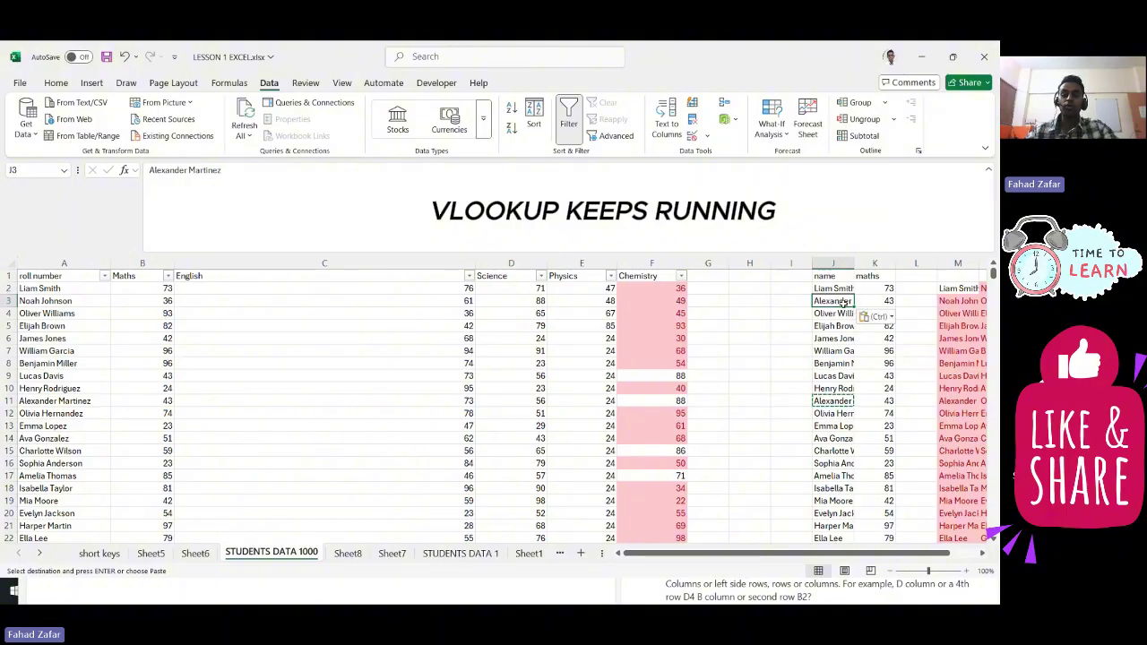
{"action": "left_click", "coordinate": [881, 303]}
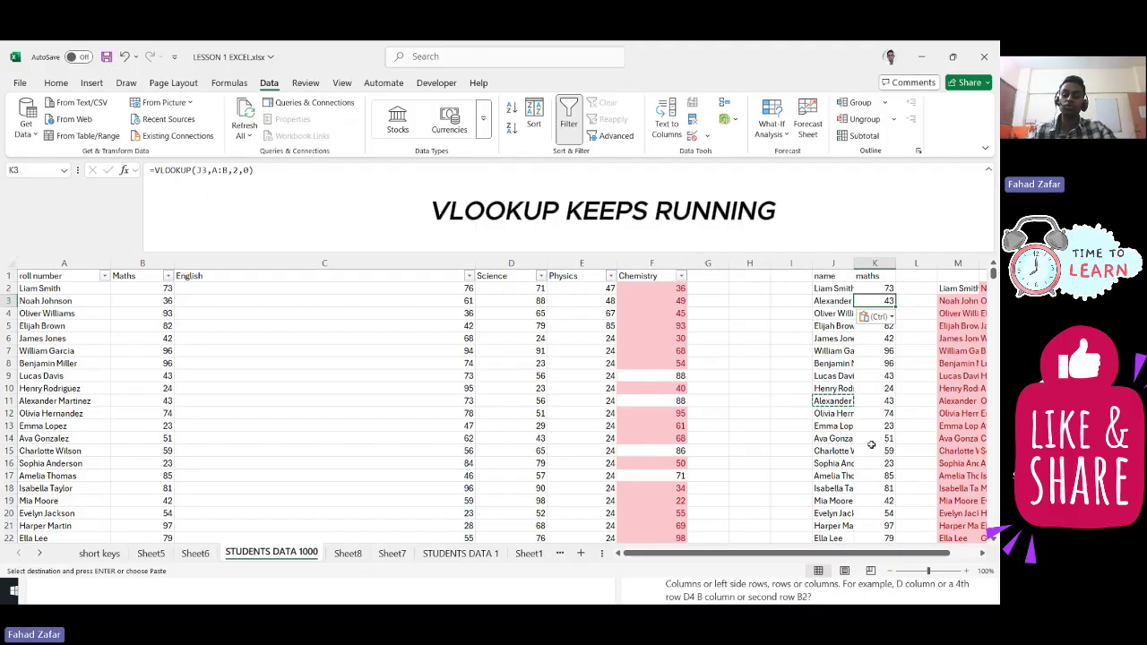
{"action": "left_click", "coordinate": [834, 326]}
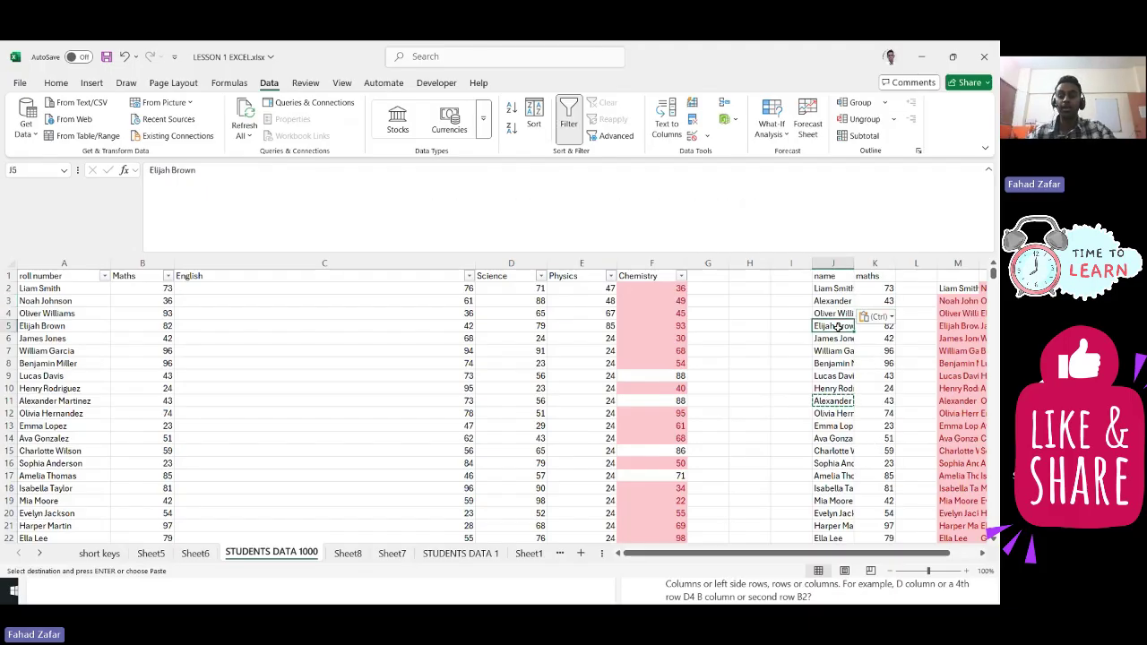
Step: Shorten the student name in J5 to its first four letters
{"action": "left_click", "coordinate": [244, 206]}
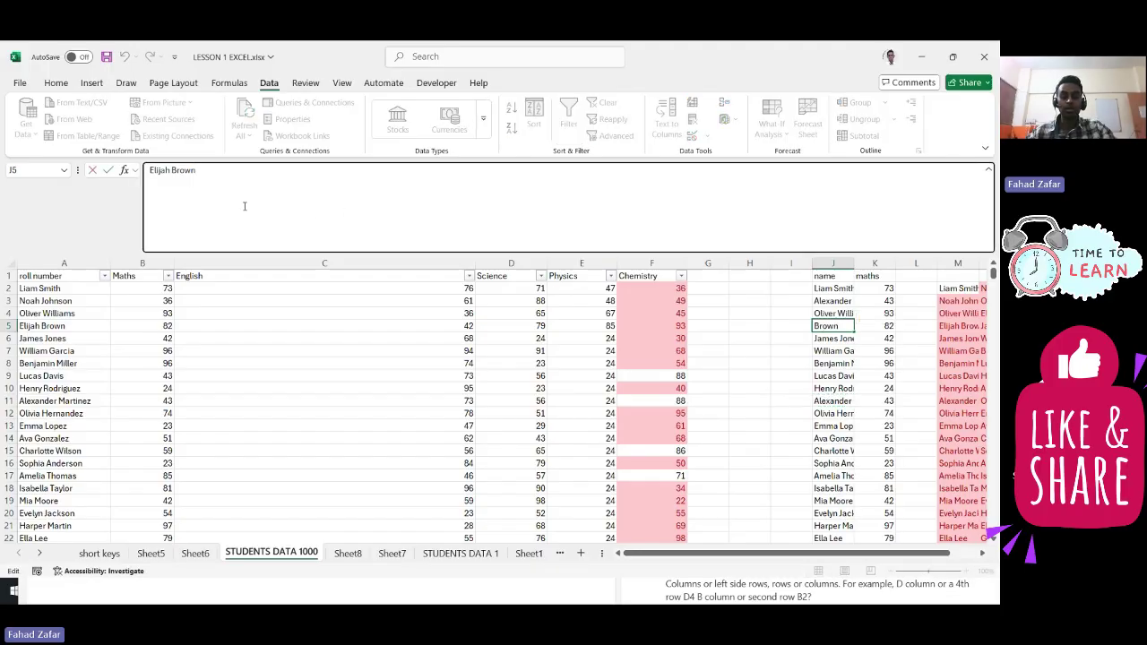
{"action": "key", "text": "BackSpace"}
{"action": "key", "text": "BackSpace"}
{"action": "key", "text": "BackSpace"}
{"action": "key", "text": "BackSpace"}
{"action": "key", "text": "BackSpace"}
{"action": "key", "text": "BackSpace"}
{"action": "key", "text": "BackSpace"}
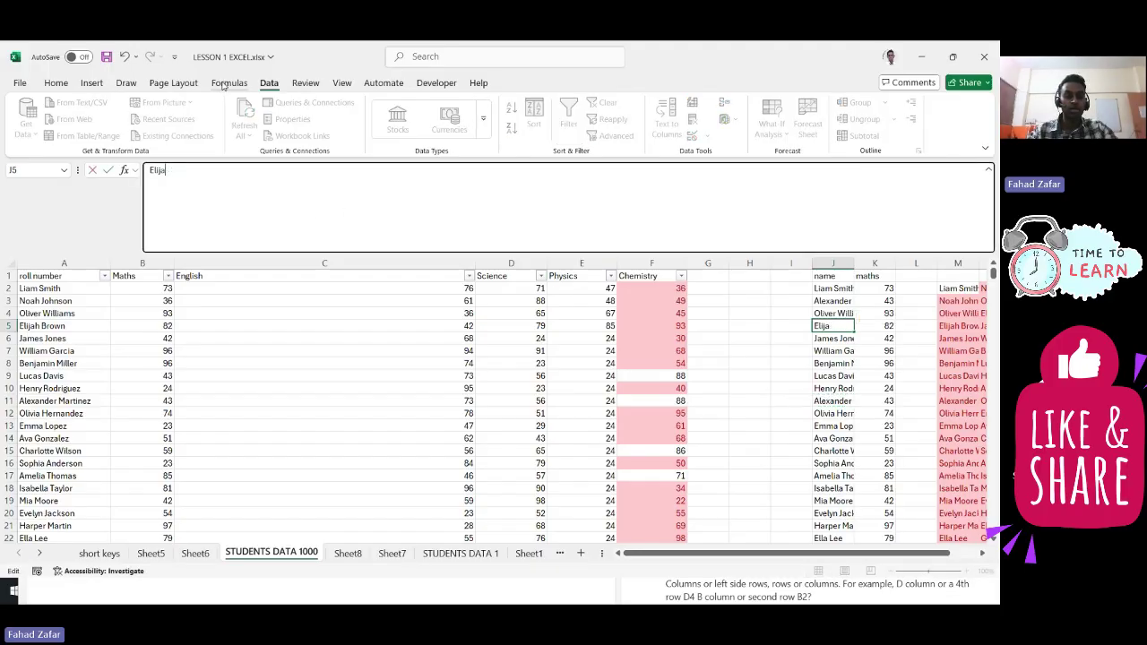
{"action": "key", "text": "BackSpace"}
{"action": "key", "text": "Return"}
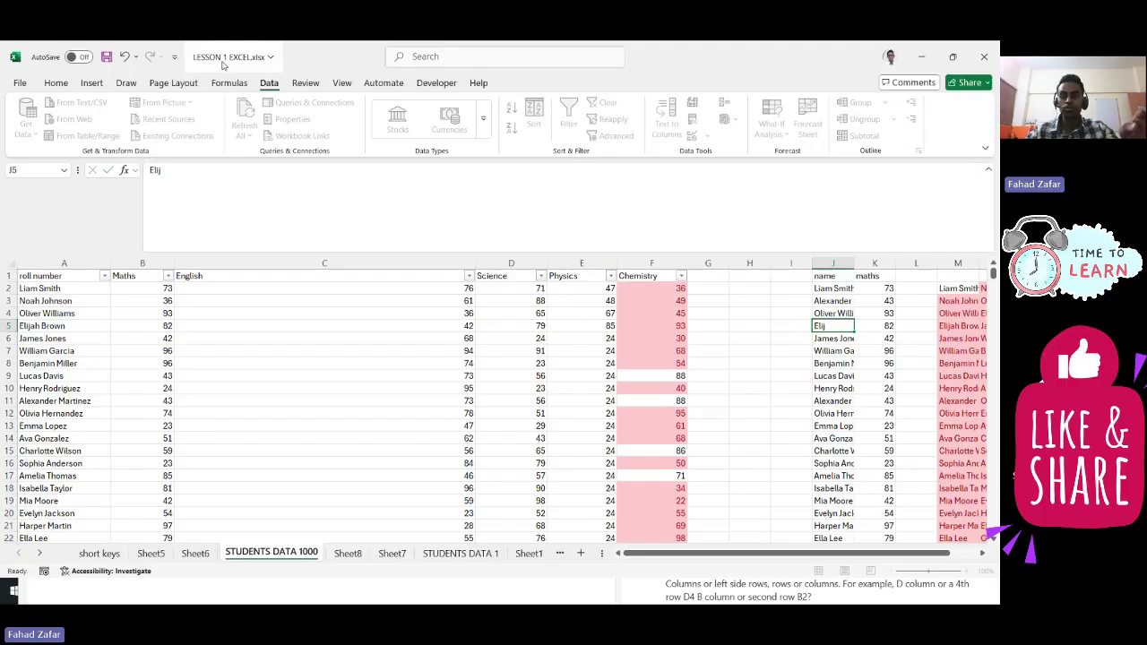
Step: Check the maths lookup in K5 against the shortened name in J5 and look over the name list
{"action": "key", "text": "Up"}
{"action": "key", "text": "Right"}
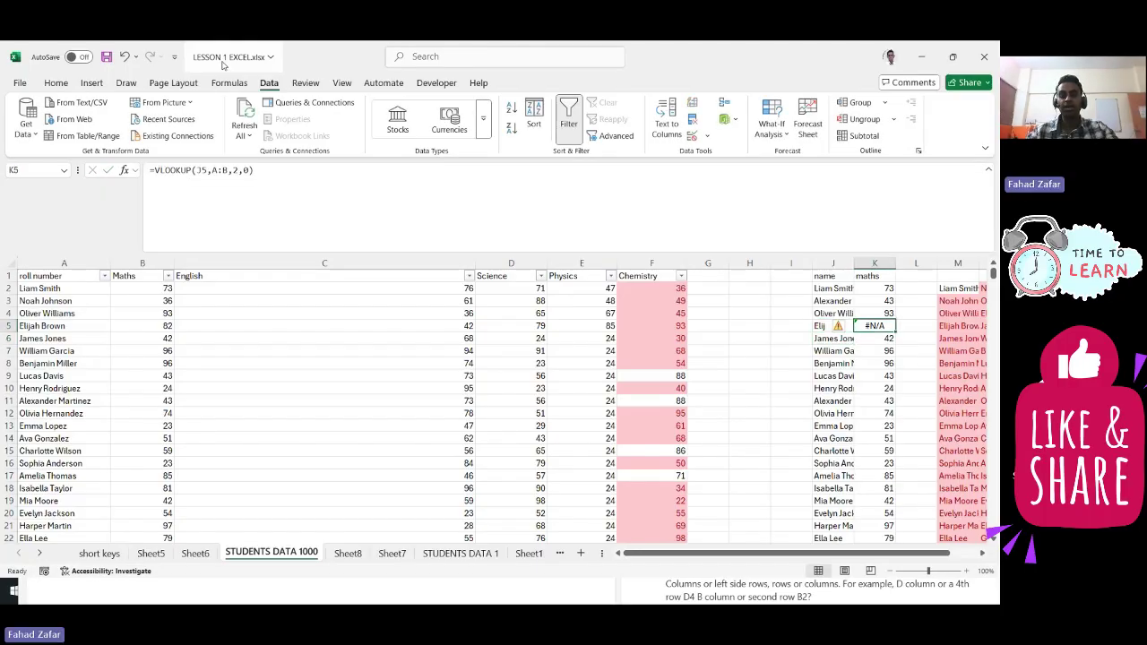
{"action": "key", "text": "Left"}
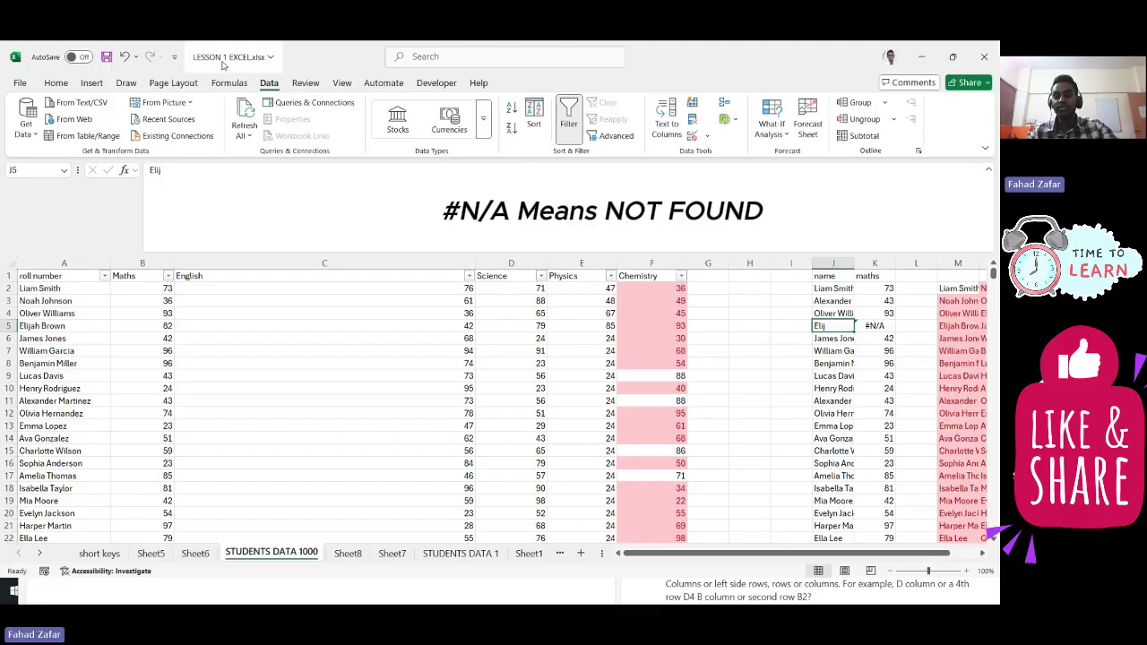
{"action": "key", "text": "Right"}
{"action": "key", "text": "Left"}
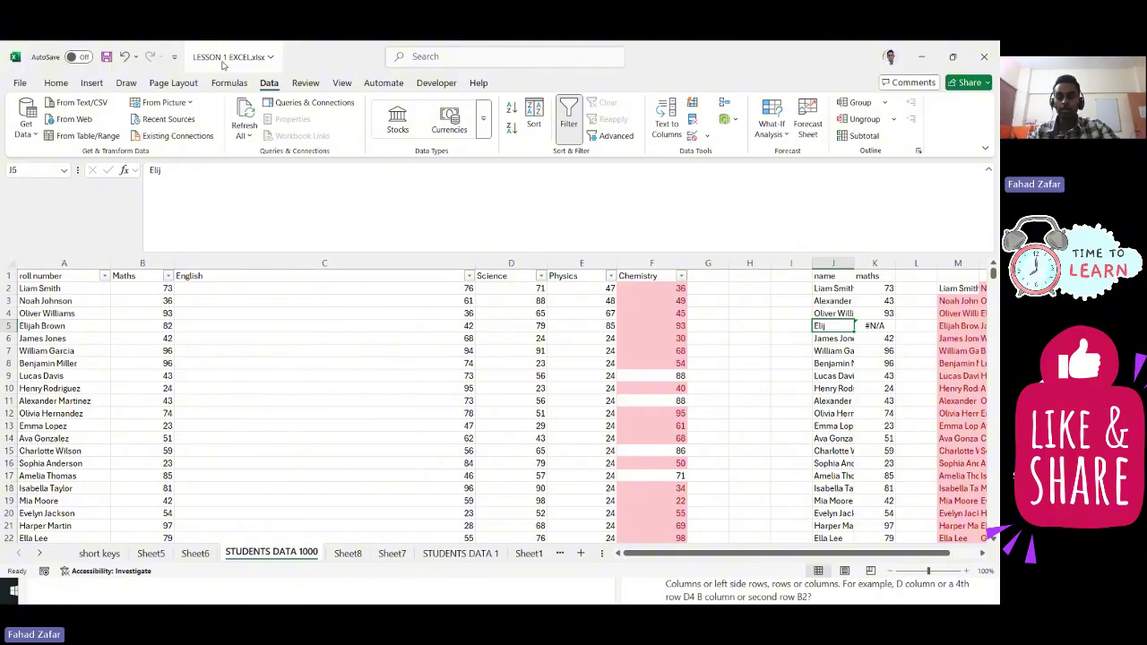
{"action": "key", "text": "ctrl+Down"}
{"action": "key", "text": "ctrl+Up"}
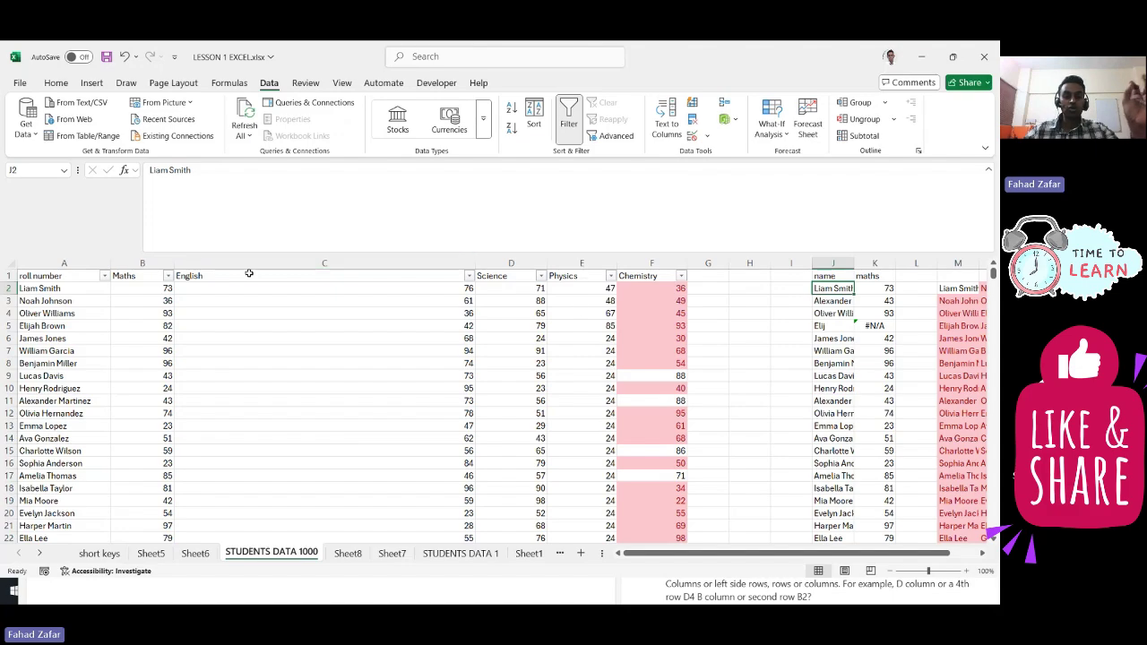
Step: Enter the header "science" in L1 and insert an empty column before column M
{"action": "left_click", "coordinate": [916, 276]}
{"action": "type", "text": "scie"}
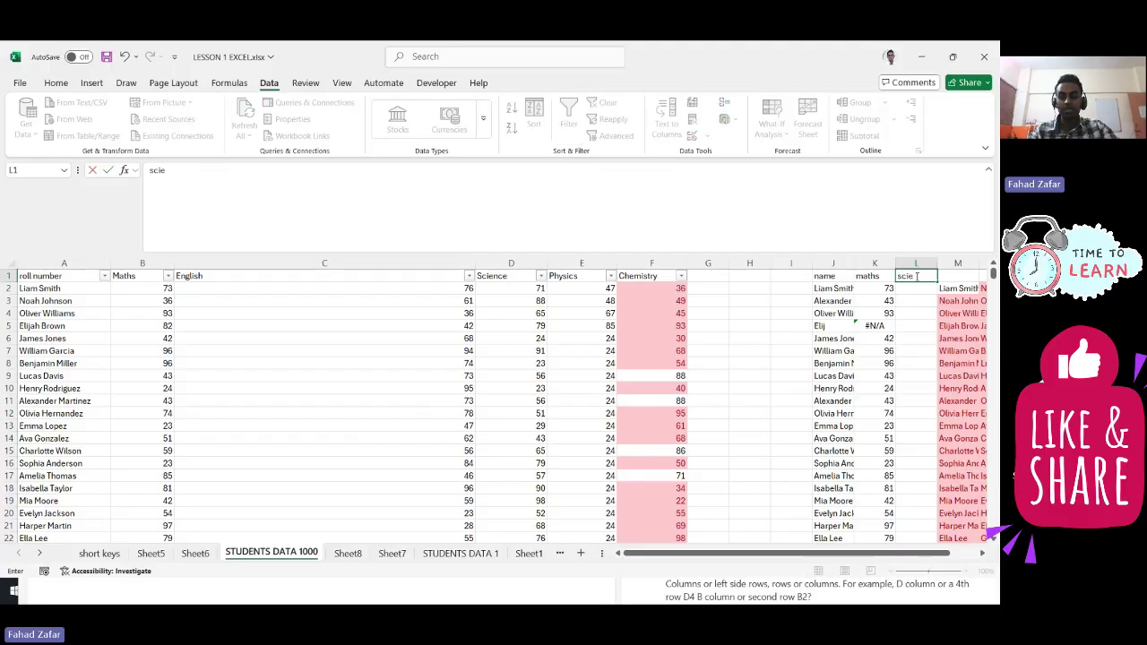
{"action": "type", "text": "nce"}
{"action": "key", "text": "Return"}
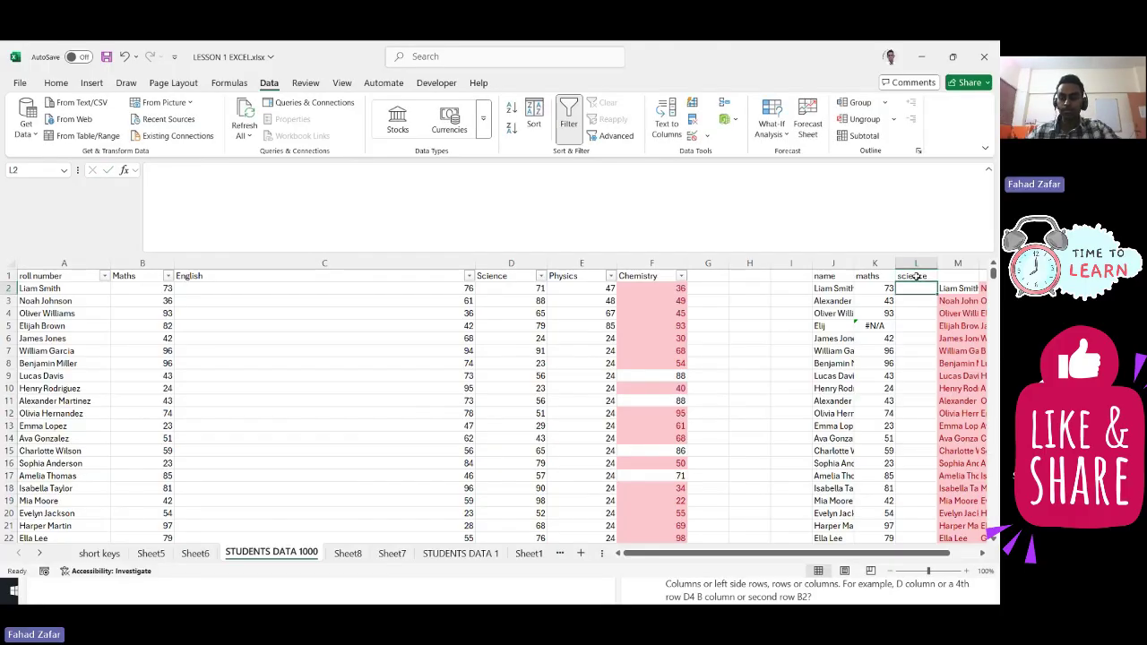
{"action": "right_click", "coordinate": [951, 264]}
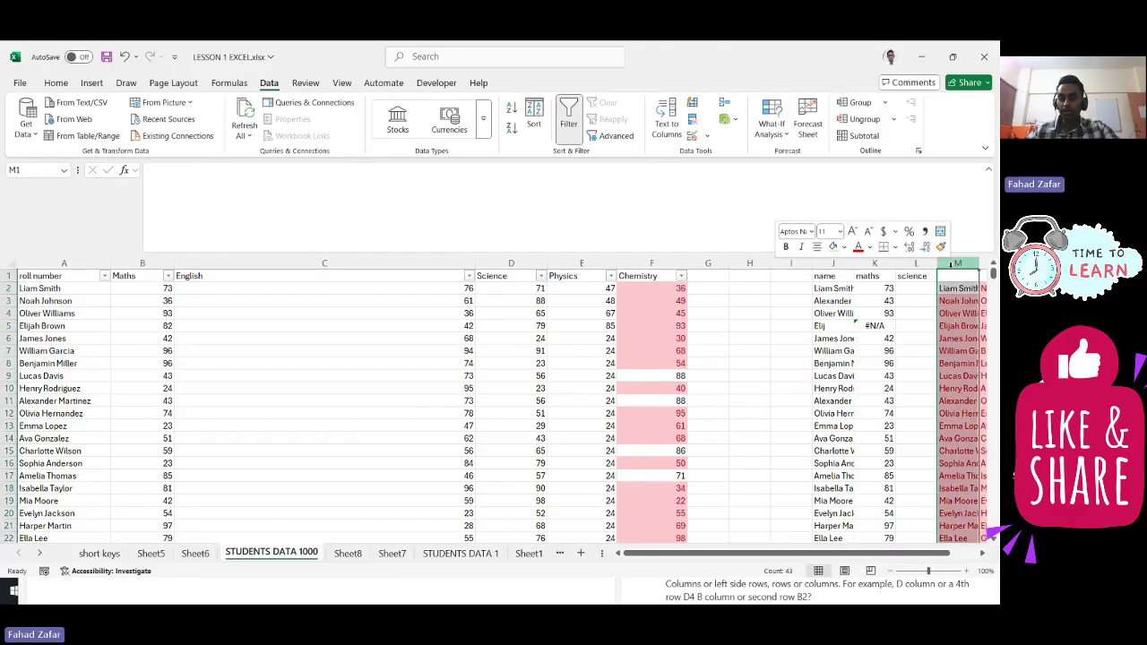
{"action": "left_click", "coordinate": [884, 399]}
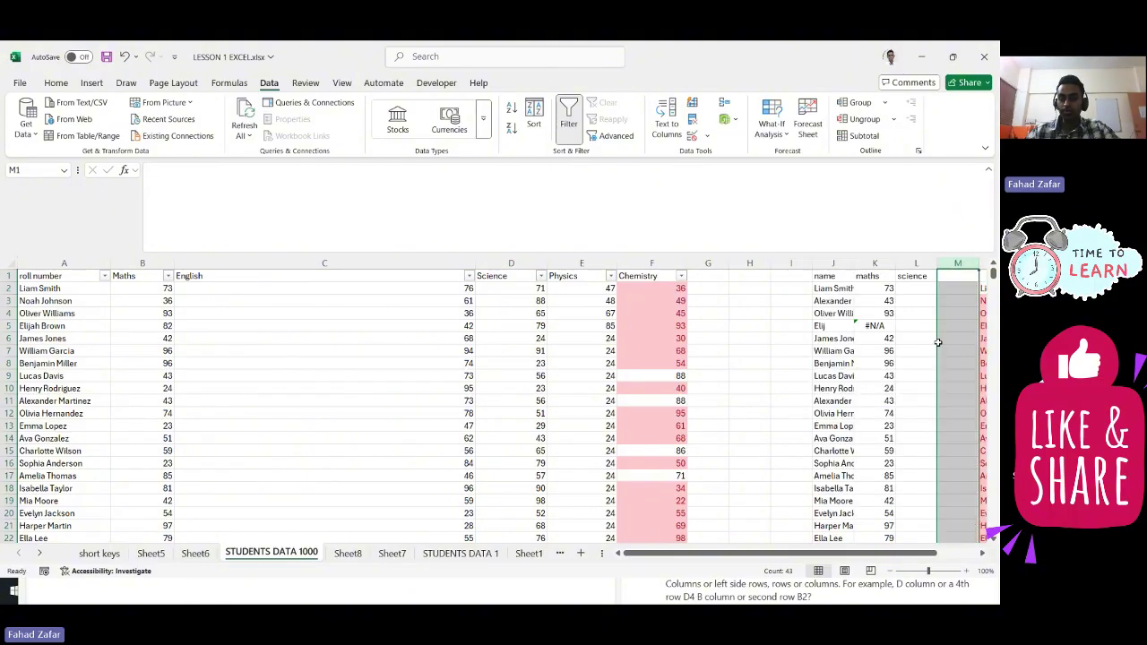
Step: Start a VLOOKUP formula in L2 with the student name in J2 as the lookup value
{"action": "left_click", "coordinate": [919, 288]}
{"action": "type", "text": "=vlookup"}
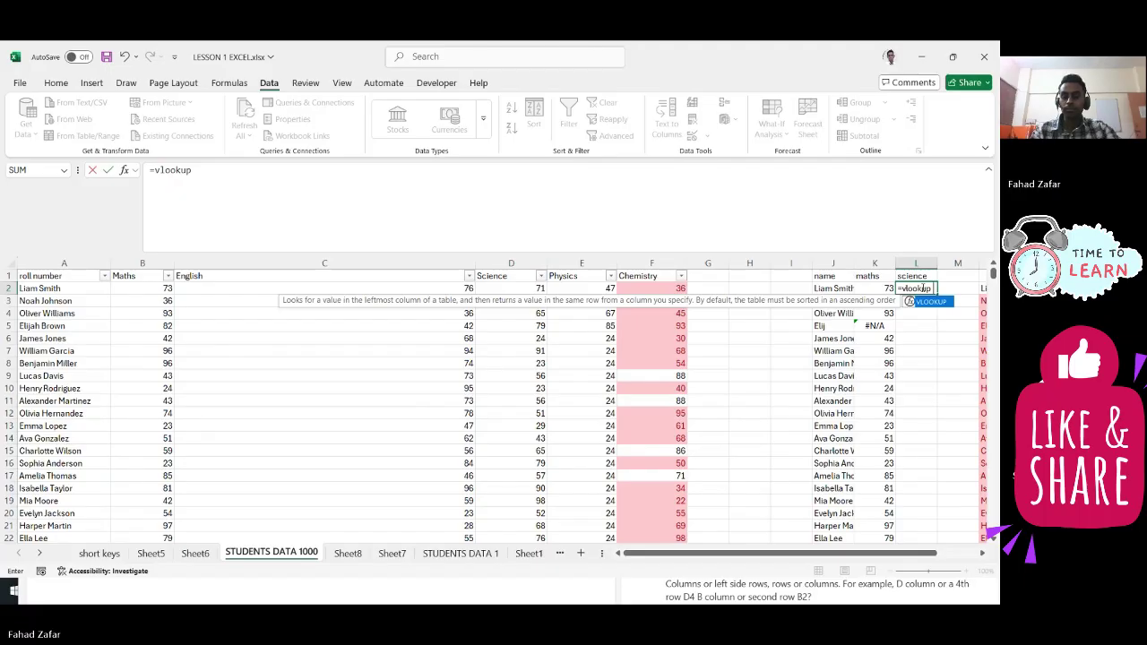
{"action": "type", "text": "("}
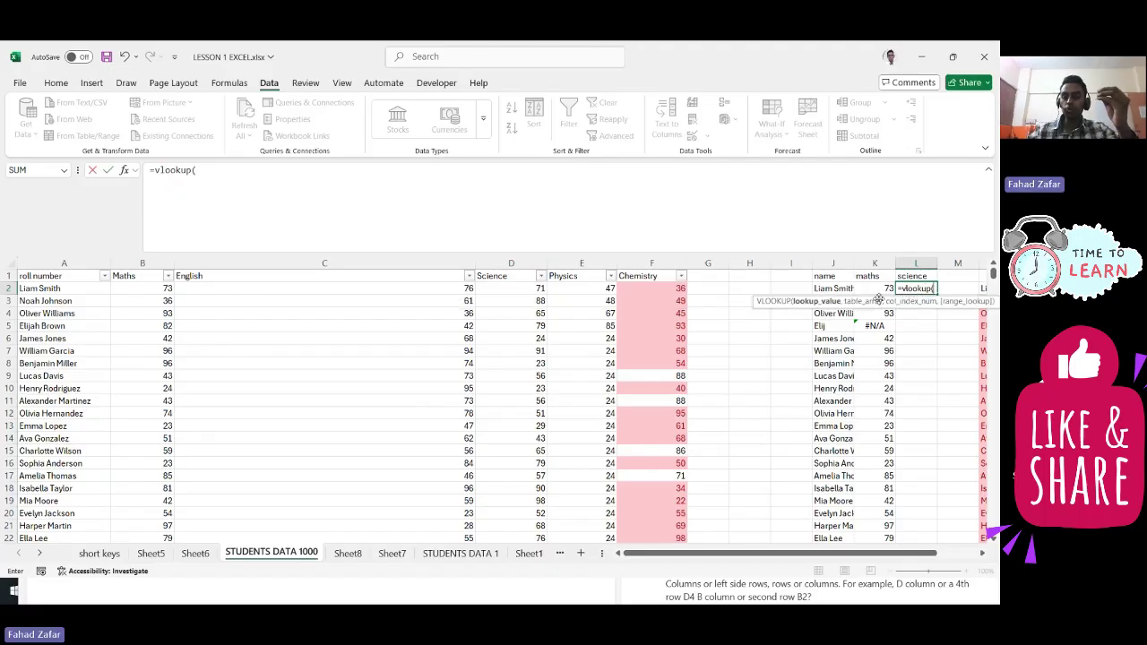
{"action": "left_click", "coordinate": [841, 287]}
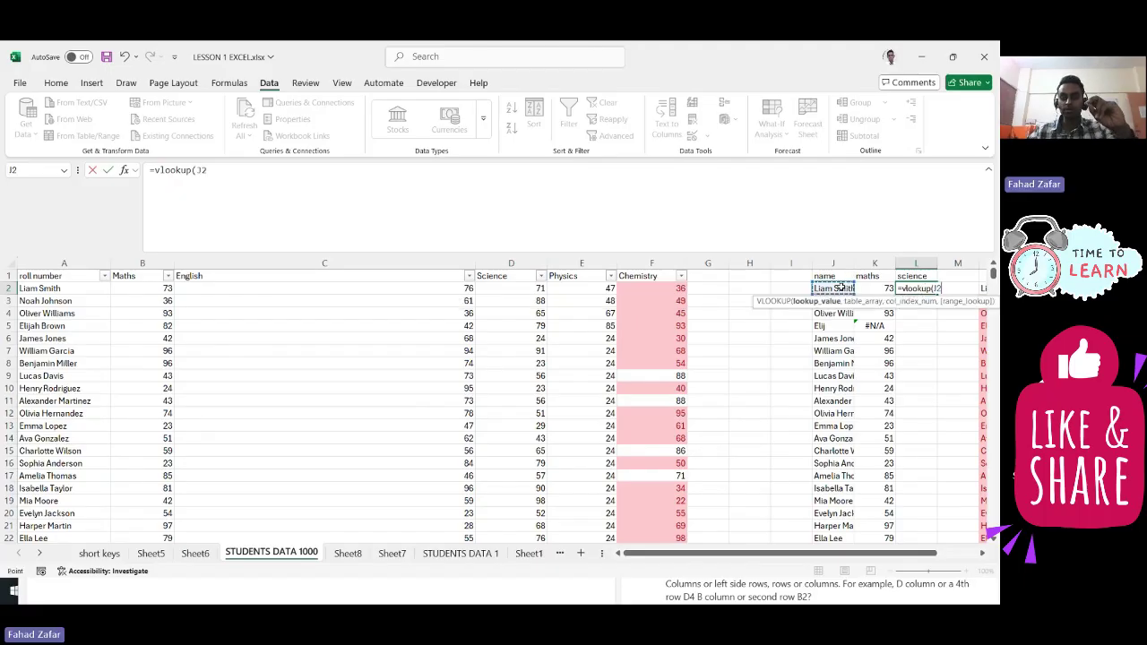
{"action": "type", "text": ","}
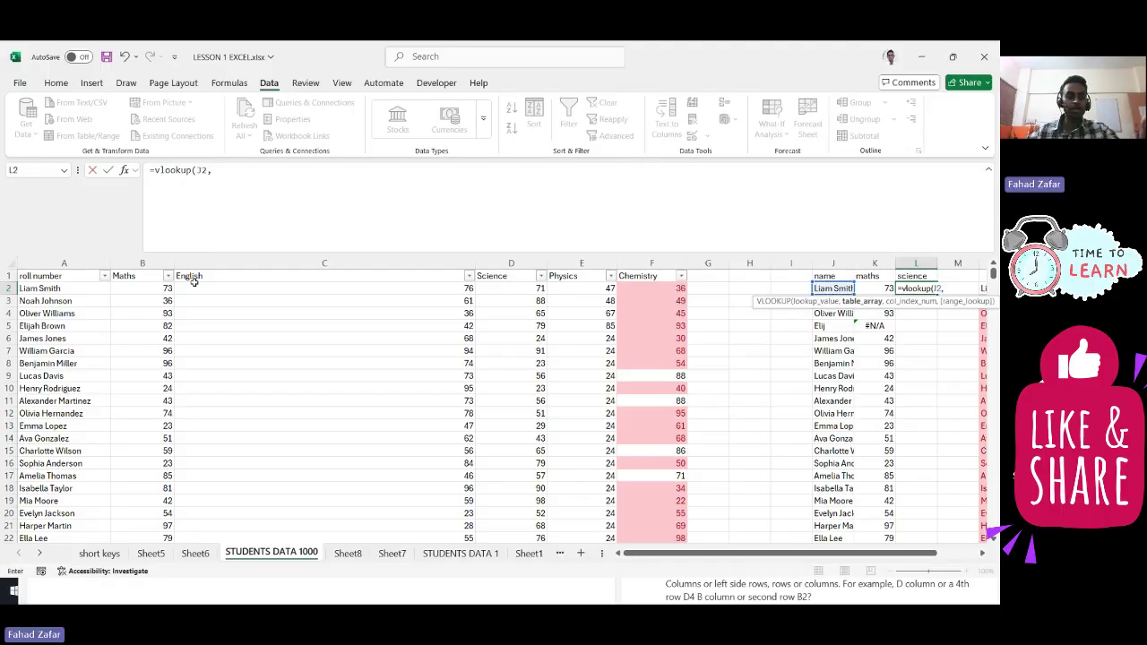
{"action": "left_click", "coordinate": [87, 263]}
{"action": "left_click_drag", "start_coordinate": [87, 263], "coordinate": [280, 262]}
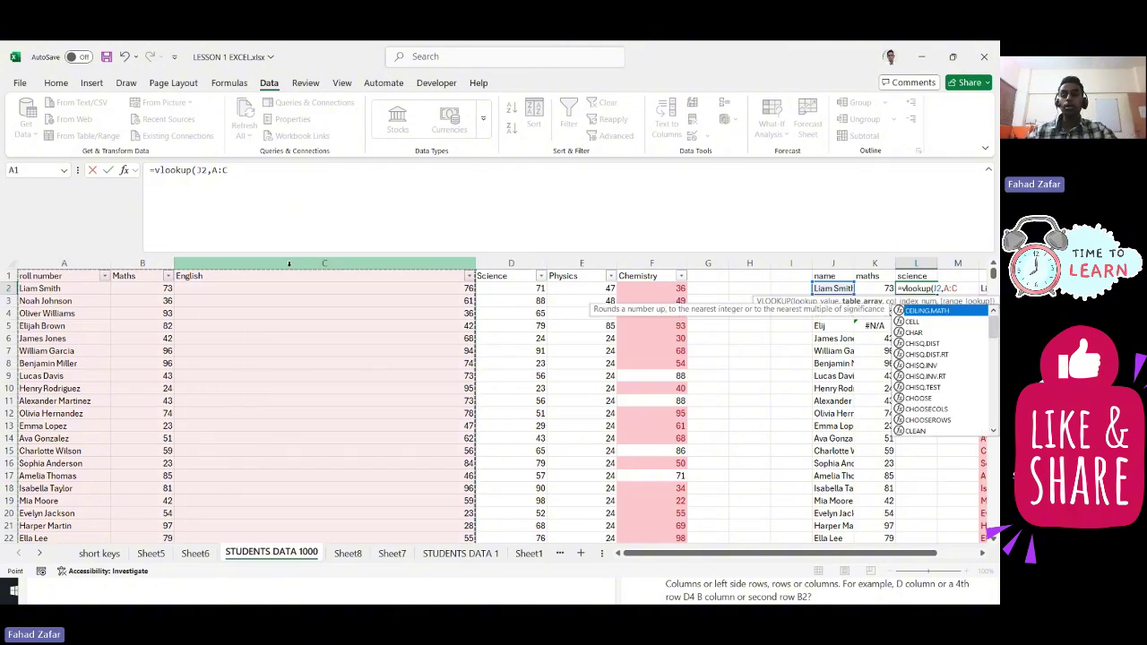
{"action": "type", "text": ","}
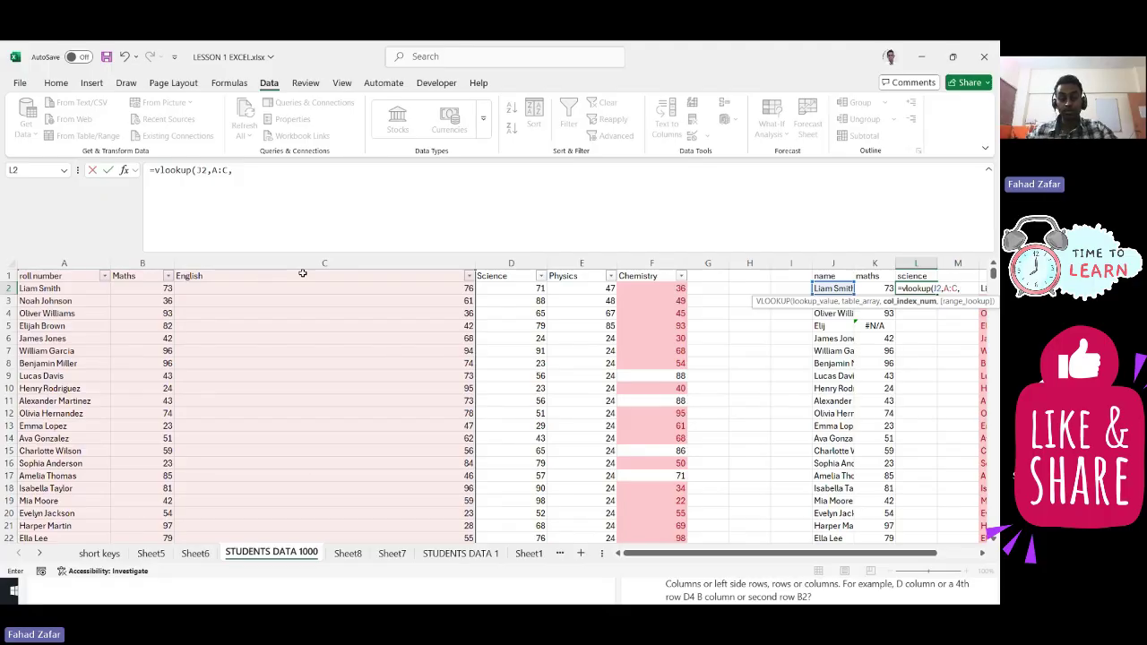
{"action": "key", "text": "BackSpace"}
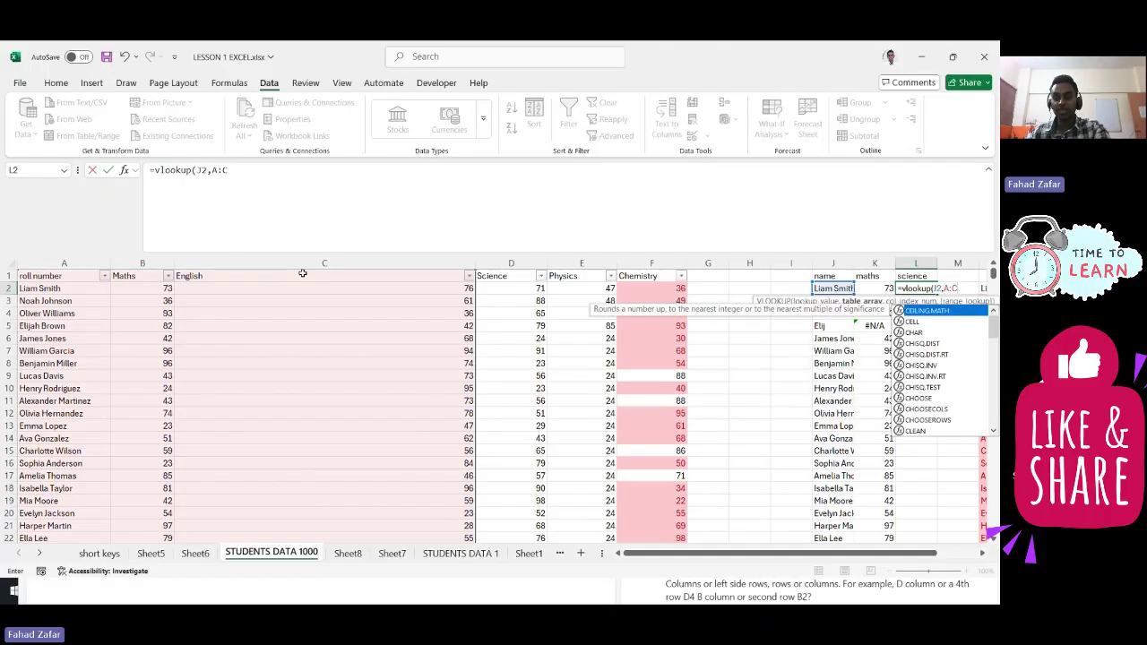
{"action": "key", "text": "BackSpace"}
{"action": "key", "text": "BackSpace"}
{"action": "key", "text": "BackSpace"}
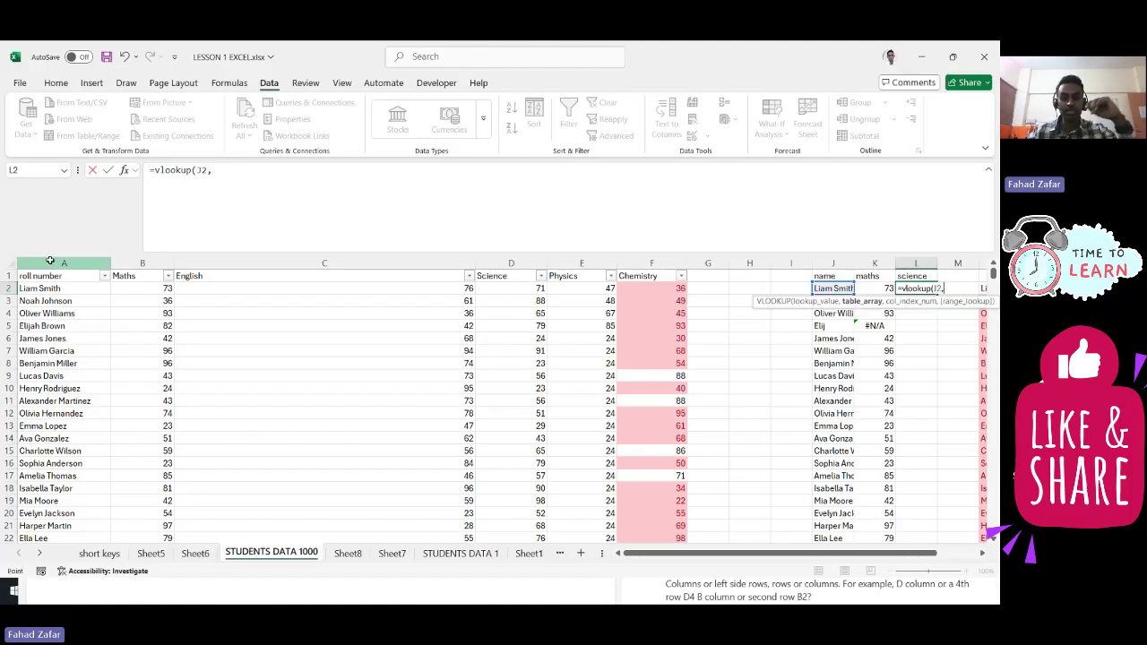
Step: Complete the L2 formula with columns A:D as the table, column index 4 and 0 for an exact match
{"action": "left_click_drag", "start_coordinate": [50, 261], "coordinate": [505, 261]}
{"action": "left_click_drag", "start_coordinate": [54, 261], "coordinate": [469, 325]}
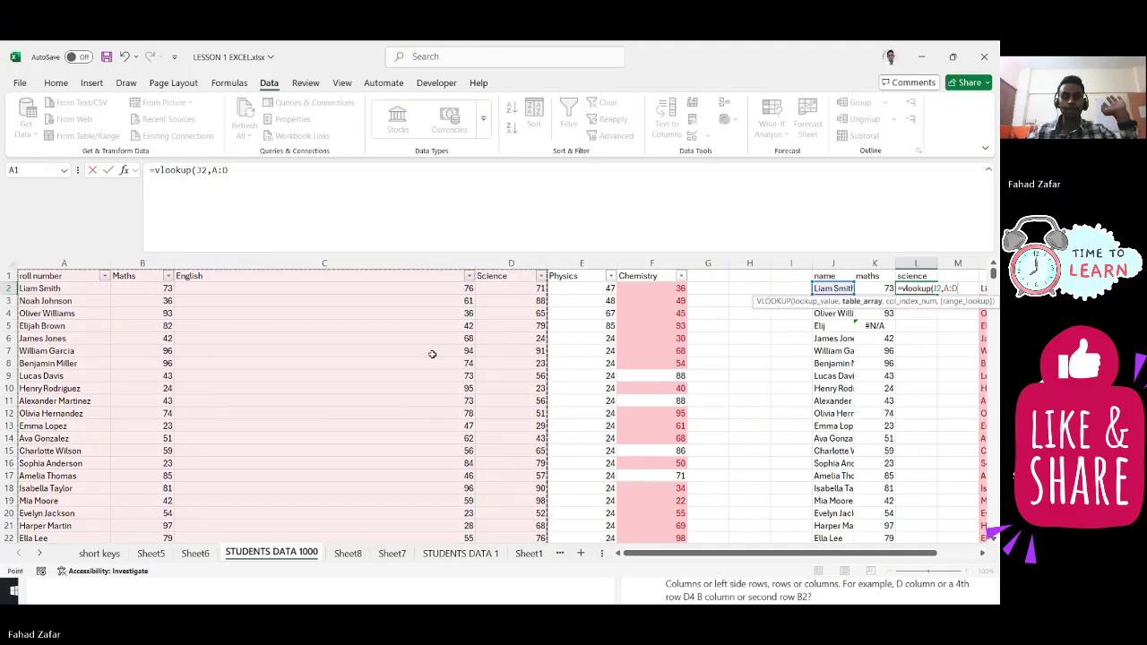
{"action": "type", "text": ","}
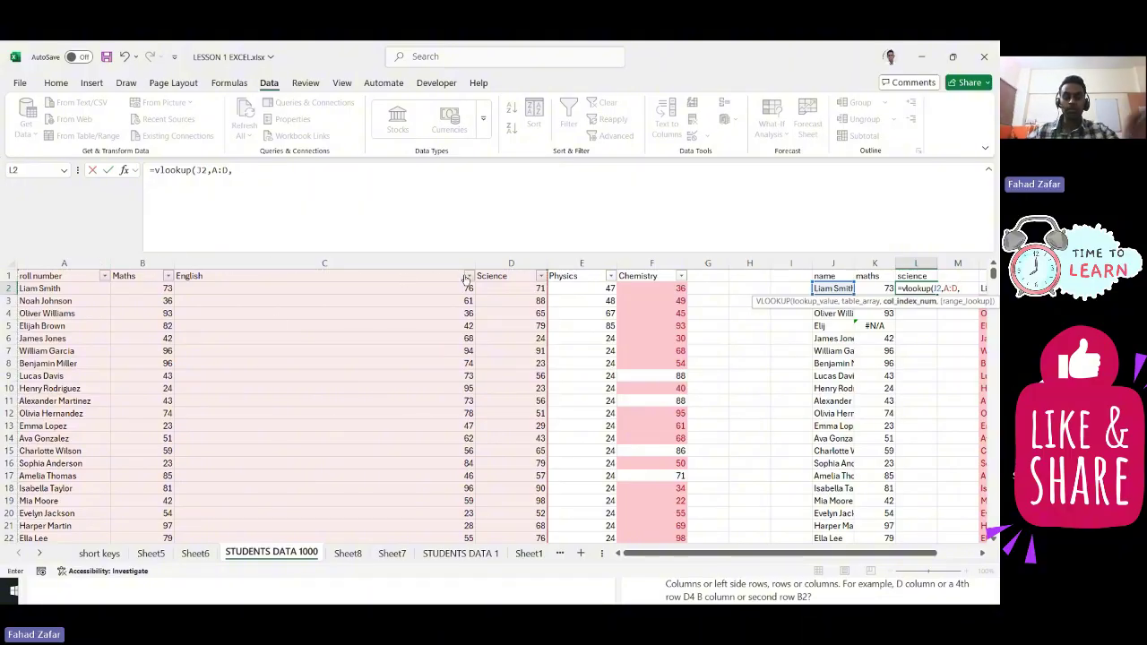
{"action": "type", "text": "4,0"}
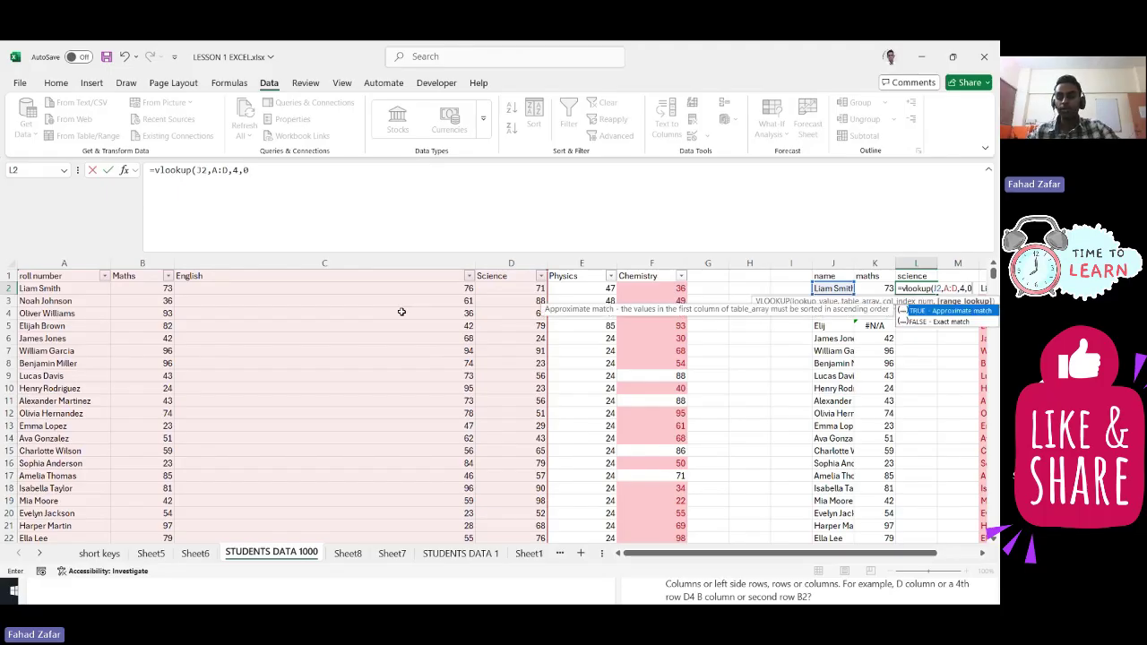
{"action": "key", "text": "Return"}
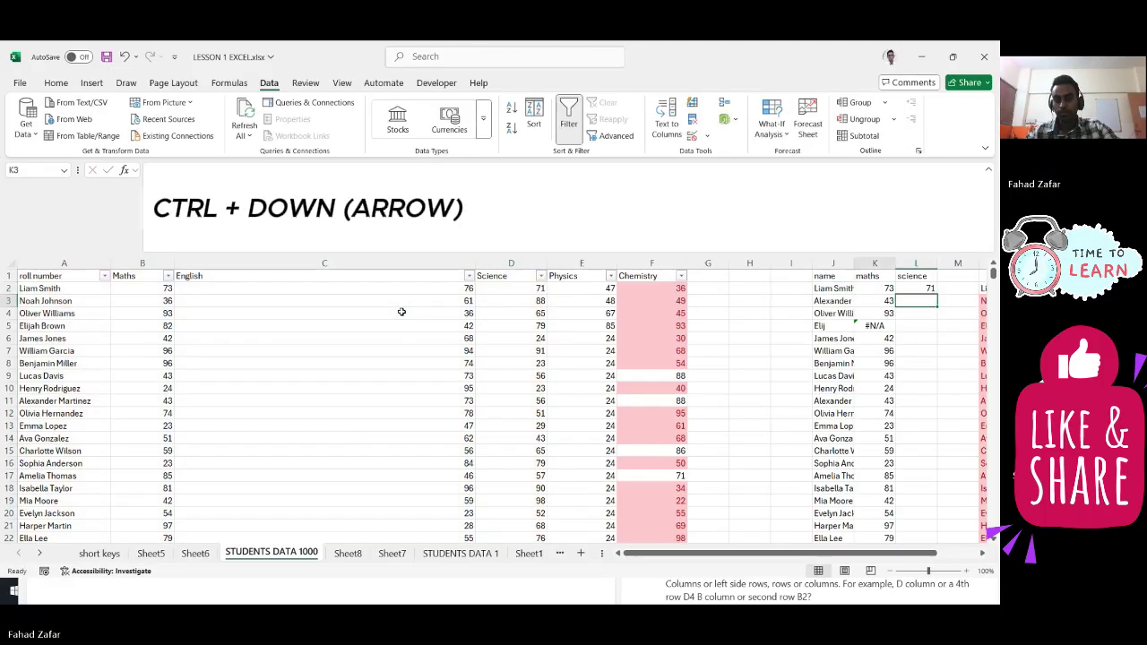
Step: Fill the science VLOOKUP from L2 down to L170, the last row of the name list
{"action": "key", "text": "Left"}
{"action": "key", "text": "ctrl+Down"}
{"action": "key", "text": "Right"}
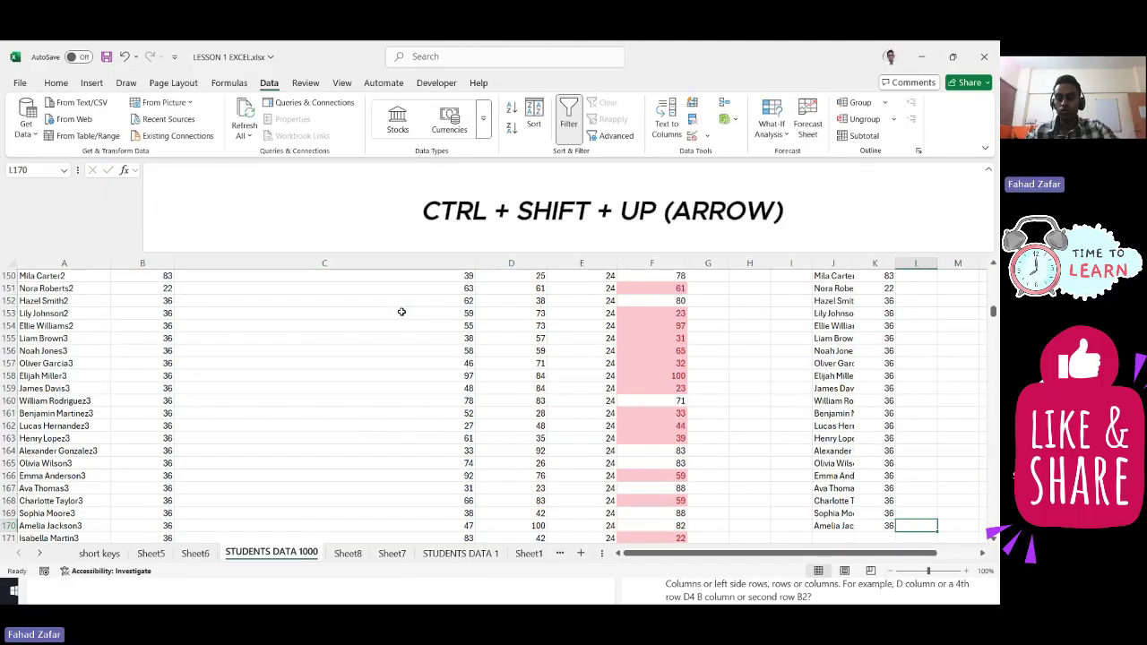
{"action": "key", "text": "ctrl+shift+Up"}
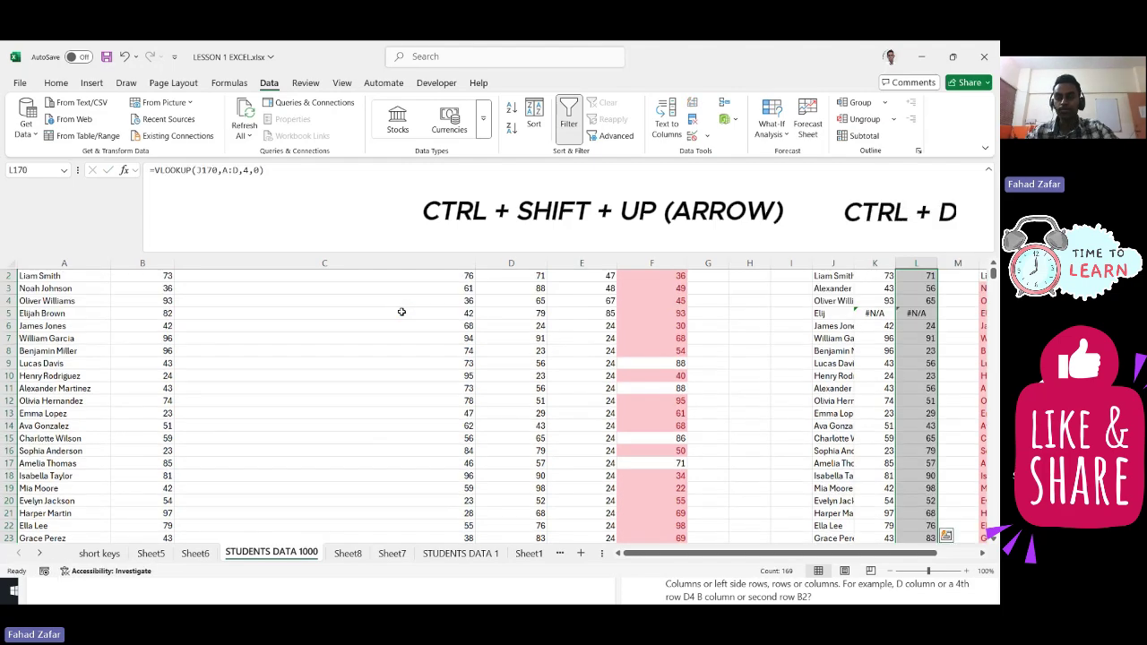
{"action": "key", "text": "ctrl+d"}
{"action": "key", "text": "Down"}
{"action": "key", "text": "Down"}
{"action": "key", "text": "Down"}
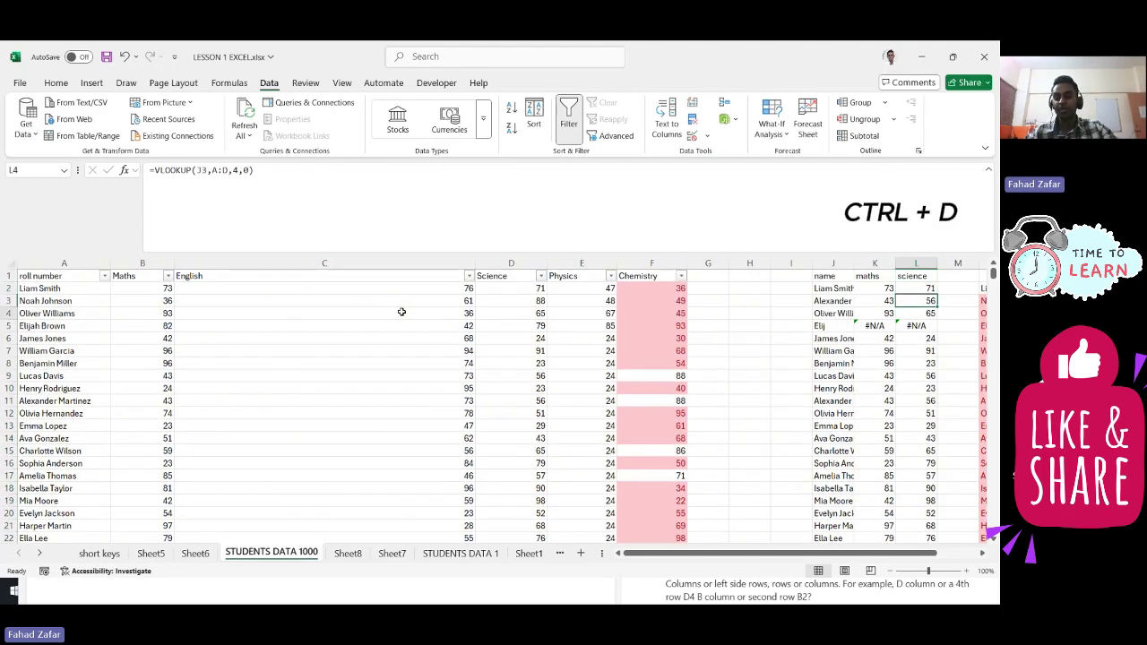
Step: Copy the student name in J19 over the shortened one in J5
{"action": "key", "text": "Left"}
{"action": "key", "text": "Left"}
{"action": "key", "text": "Down"}
{"action": "key", "text": "Down"}
{"action": "key", "text": "Down"}
{"action": "key", "text": "Down"}
{"action": "key", "text": "Down"}
{"action": "key", "text": "Down"}
{"action": "key", "text": "Down"}
{"action": "key", "text": "Down"}
{"action": "key", "text": "Down"}
{"action": "key", "text": "Down"}
{"action": "key", "text": "Down"}
{"action": "key", "text": "Down"}
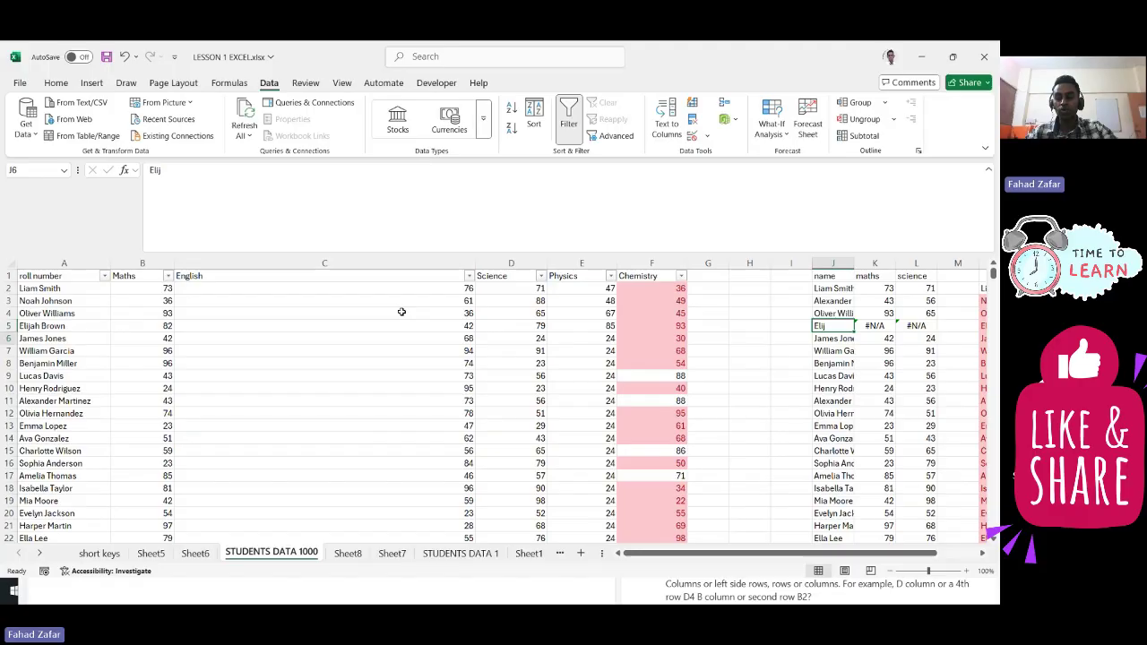
{"action": "key", "text": "Down"}
{"action": "key", "text": "Down"}
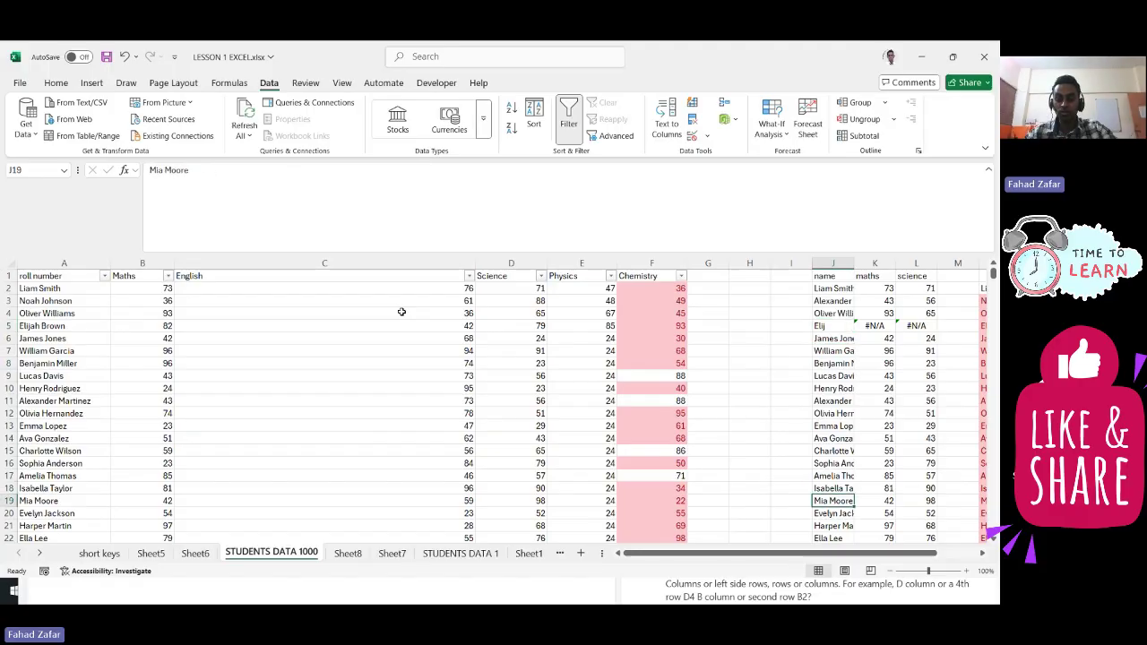
{"action": "key", "text": "ctrl+c"}
{"action": "key", "text": "Up"}
{"action": "key", "text": "Up"}
{"action": "key", "text": "Up"}
{"action": "key", "text": "Up"}
{"action": "key", "text": "Up"}
{"action": "key", "text": "Up"}
{"action": "key", "text": "Up"}
{"action": "key", "text": "Up"}
{"action": "key", "text": "Up"}
{"action": "key", "text": "Up"}
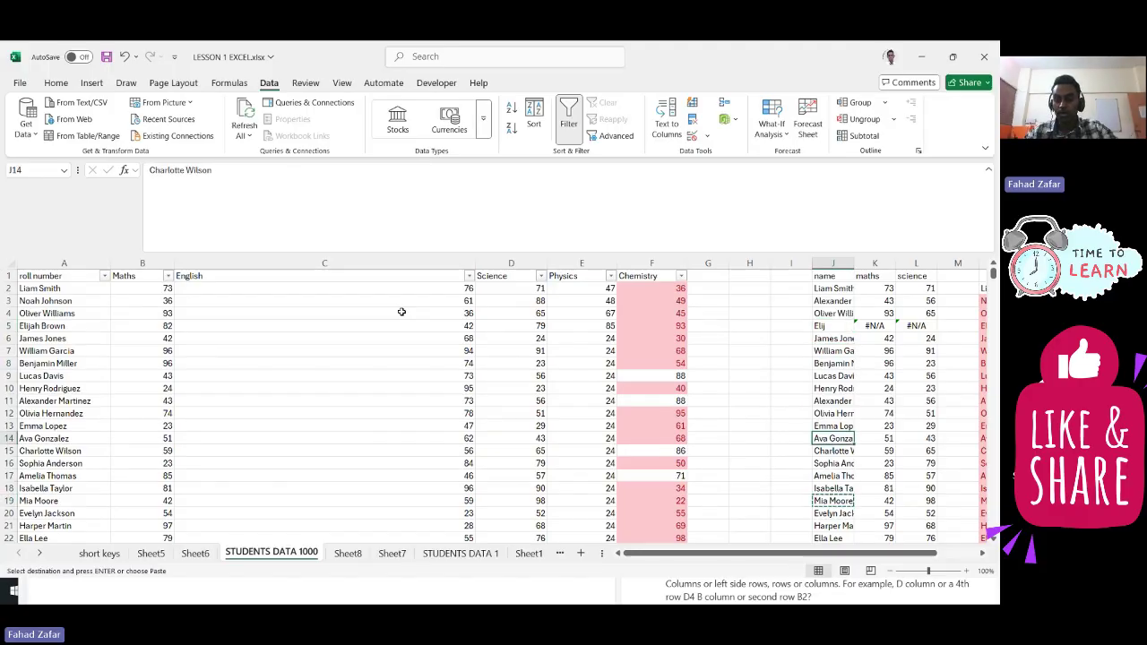
{"action": "key", "text": "Up"}
{"action": "key", "text": "Up"}
{"action": "key", "text": "Up"}
{"action": "key", "text": "Up"}
{"action": "key", "text": "ctrl+v"}
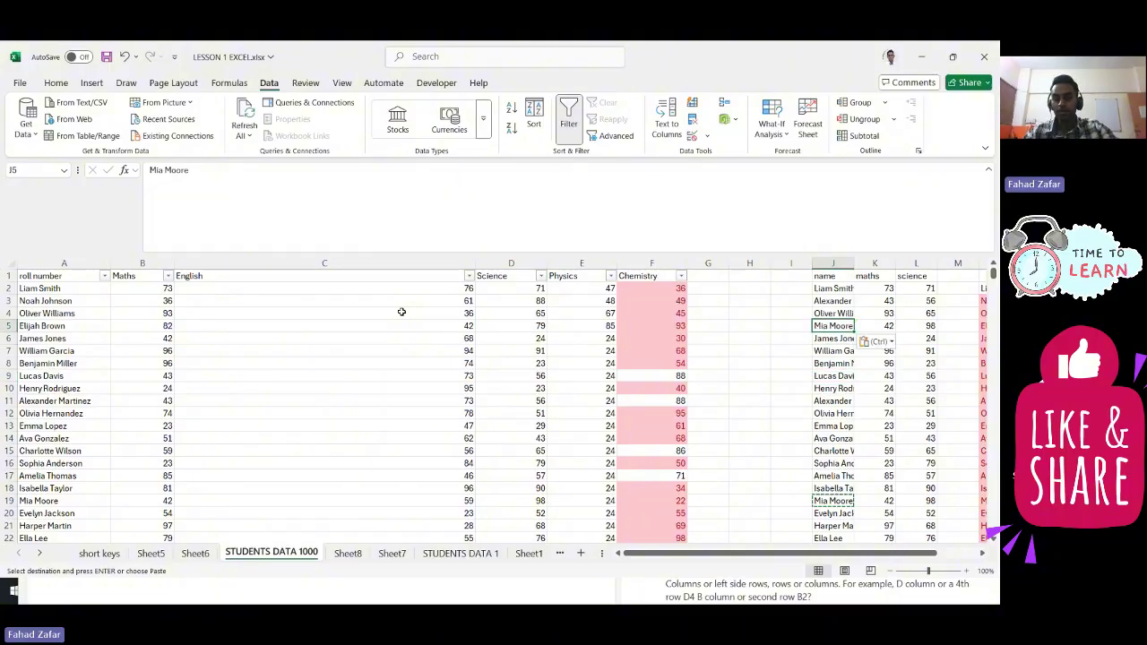
Step: Check the science lookup in L5 for the pasted name and go back to the source table's first column
{"action": "key", "text": "Right"}
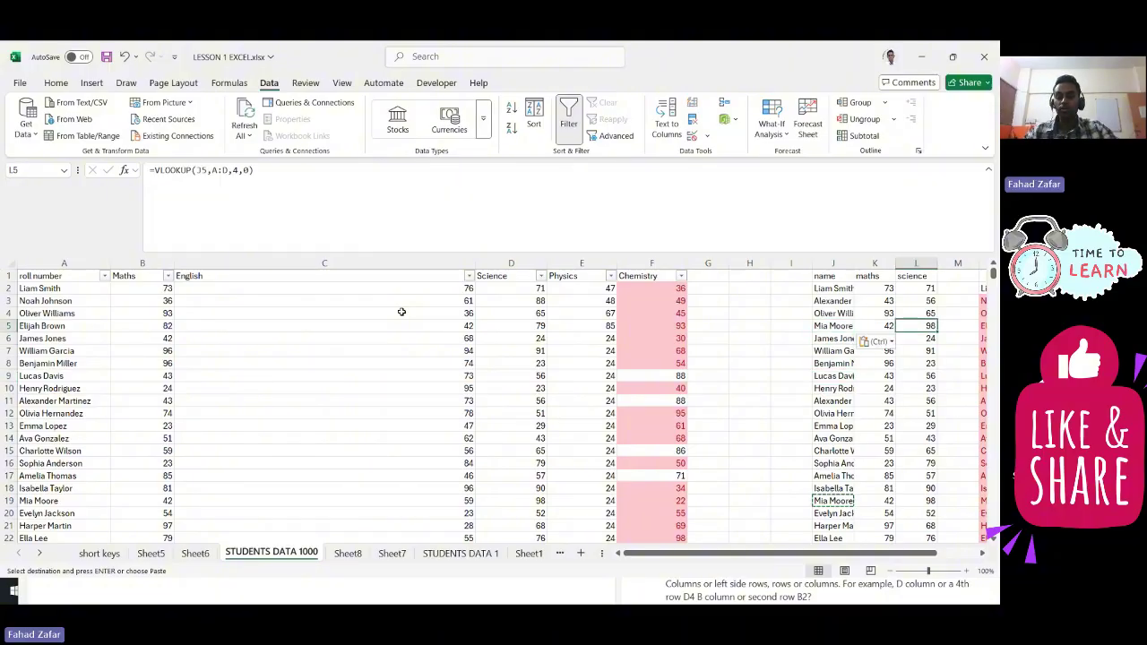
{"action": "scroll", "coordinate": [402, 311], "scroll_direction": "right", "scroll_amount": 3}
{"action": "key", "text": "Left"}
{"action": "key", "text": "Home"}
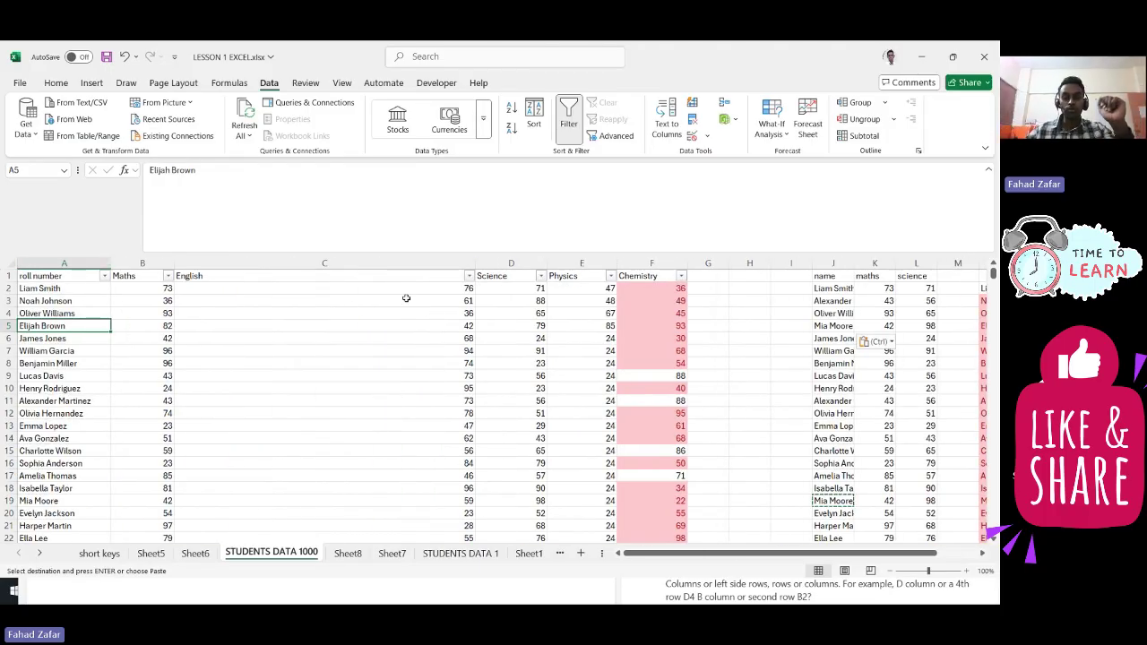
Step: Copy the header row and first ten student rows, A1:E11, to a new table starting at R1
{"action": "left_click", "coordinate": [67, 262]}
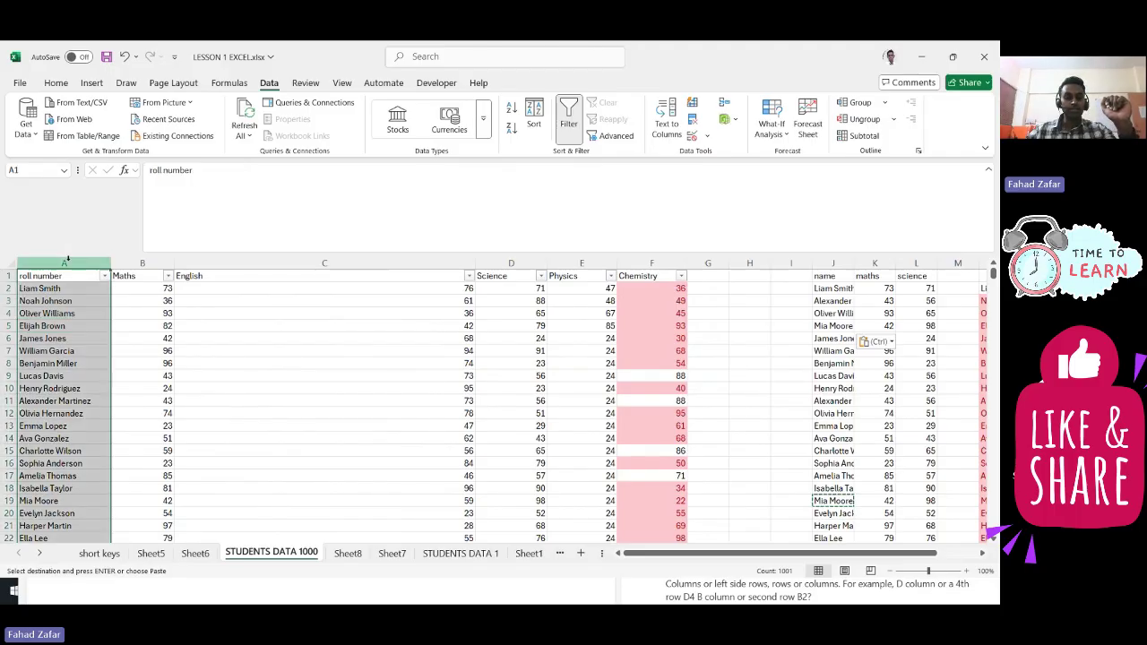
{"action": "left_click_drag", "start_coordinate": [66, 274], "coordinate": [569, 395]}
{"action": "key", "text": "ctrl+c"}
{"action": "left_click", "coordinate": [873, 375]}
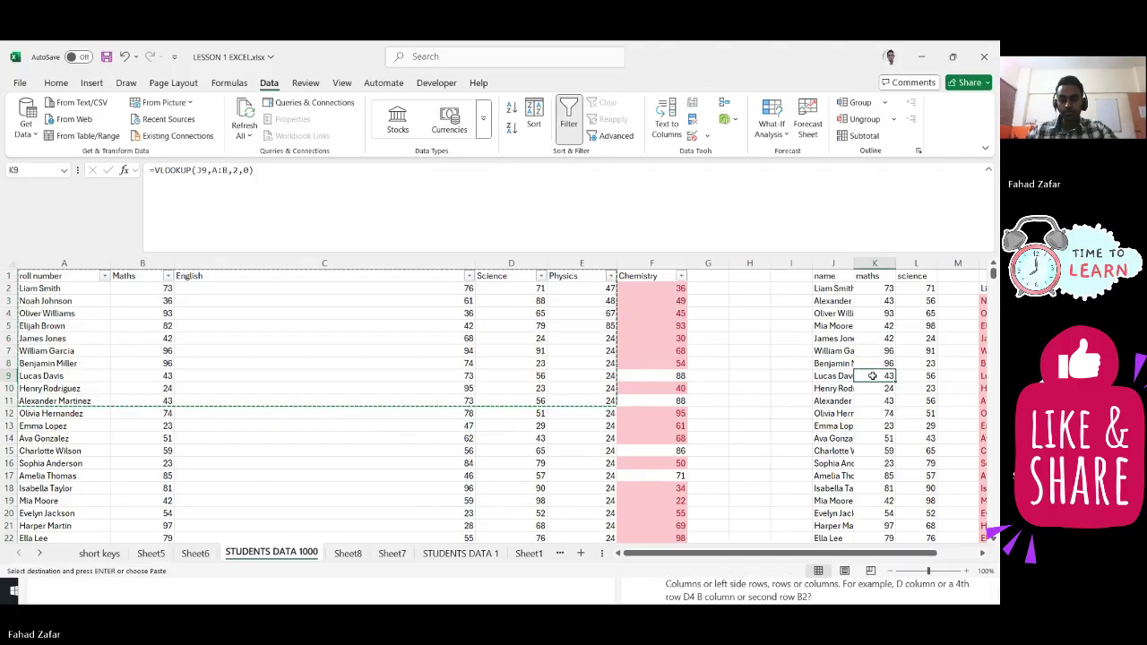
{"action": "key", "text": "Right"}
{"action": "key", "text": "Right"}
{"action": "key", "text": "Right"}
{"action": "key", "text": "Right"}
{"action": "key", "text": "Right"}
{"action": "key", "text": "Right"}
{"action": "key", "text": "Right"}
{"action": "key", "text": "Right"}
{"action": "key", "text": "Right"}
{"action": "key", "text": "Right"}
{"action": "key", "text": "Right"}
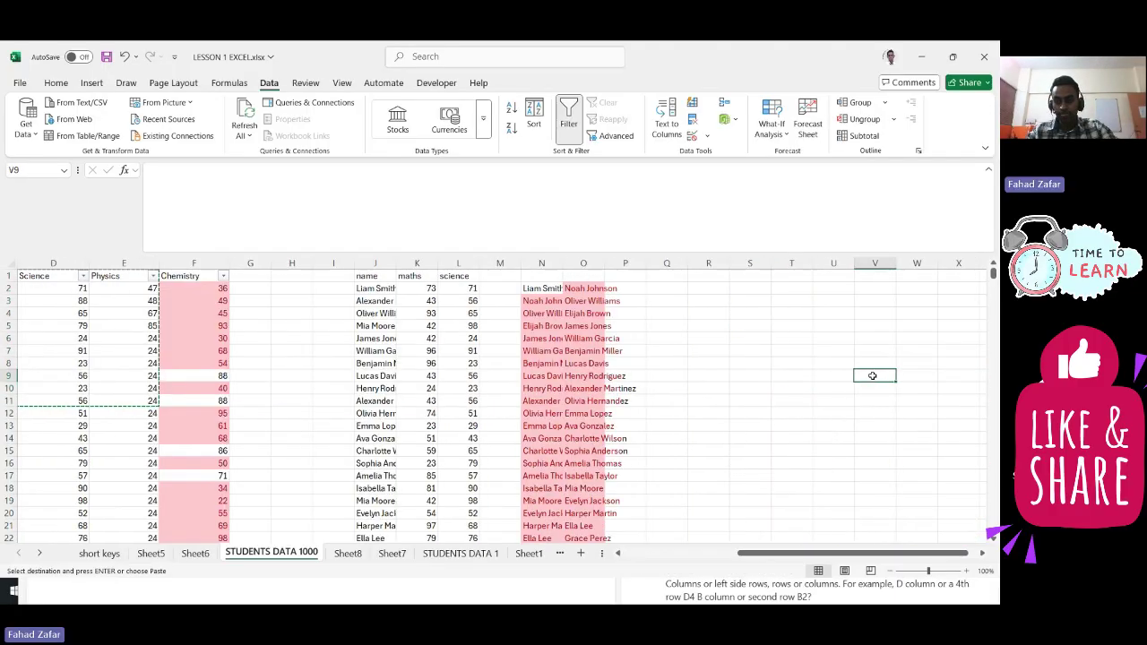
{"action": "key", "text": "Left"}
{"action": "key", "text": "Up"}
{"action": "key", "text": "Left"}
{"action": "key", "text": "Up"}
{"action": "key", "text": "Left"}
{"action": "key", "text": "Left"}
{"action": "key", "text": "Left"}
{"action": "key", "text": "Up"}
{"action": "key", "text": "Up"}
{"action": "key", "text": "Up"}
{"action": "key", "text": "Up"}
{"action": "key", "text": "Up"}
{"action": "key", "text": "Right"}
{"action": "key", "text": "Up"}
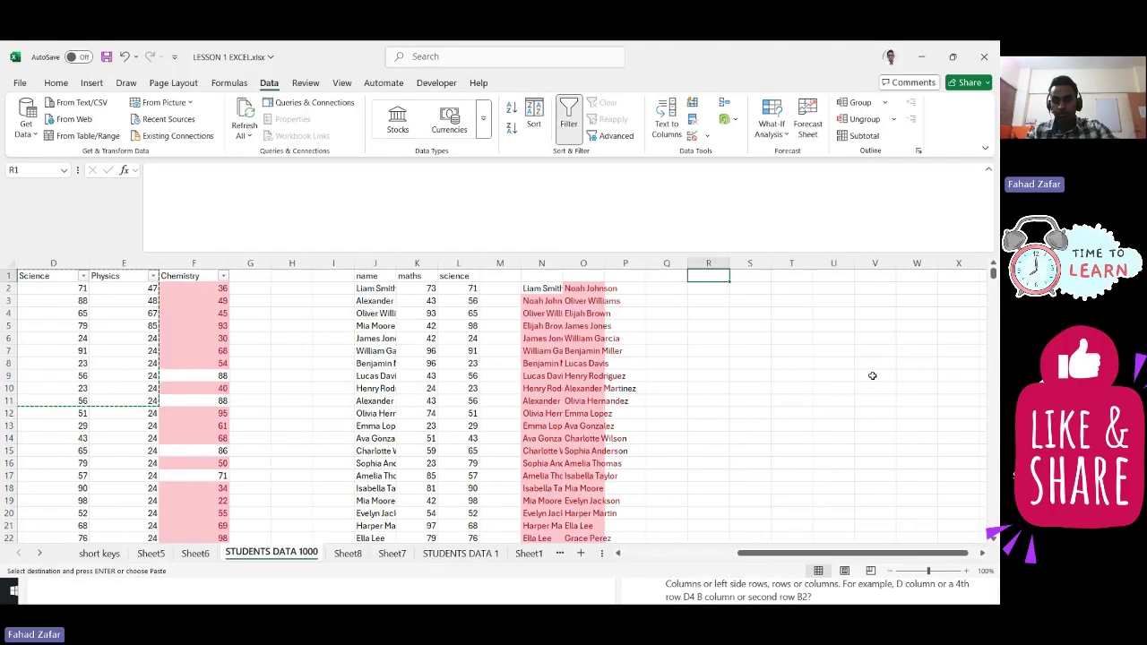
{"action": "key", "text": "ctrl+v"}
Step: Copy the four student names in R6:R9 to a new list starting at Y2
{"action": "key", "text": "Down"}
{"action": "key", "text": "Down"}
{"action": "key", "text": "Down"}
{"action": "key", "text": "Down"}
{"action": "key", "text": "Down"}
{"action": "key", "text": "shift+Down"}
{"action": "key", "text": "shift+Down"}
{"action": "key", "text": "shift+Down"}
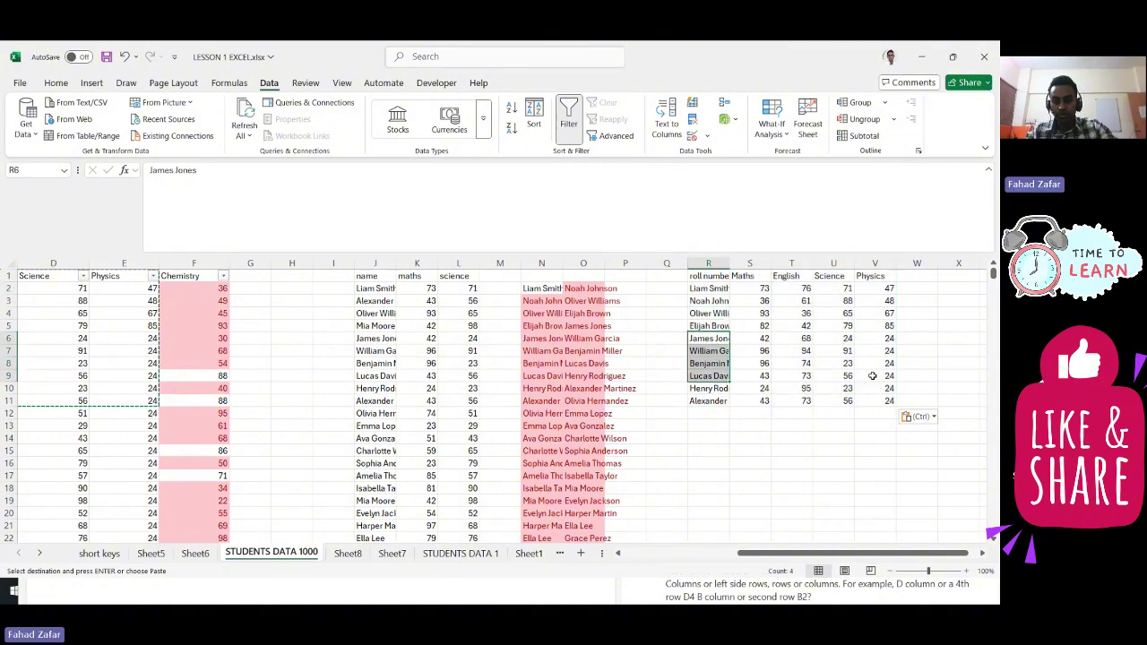
{"action": "key", "text": "ctrl+c"}
{"action": "key", "text": "Right"}
{"action": "key", "text": "Right"}
{"action": "key", "text": "Right"}
{"action": "key", "text": "Right"}
{"action": "key", "text": "Up"}
{"action": "key", "text": "Right"}
{"action": "key", "text": "Right"}
{"action": "key", "text": "Right"}
{"action": "key", "text": "Right"}
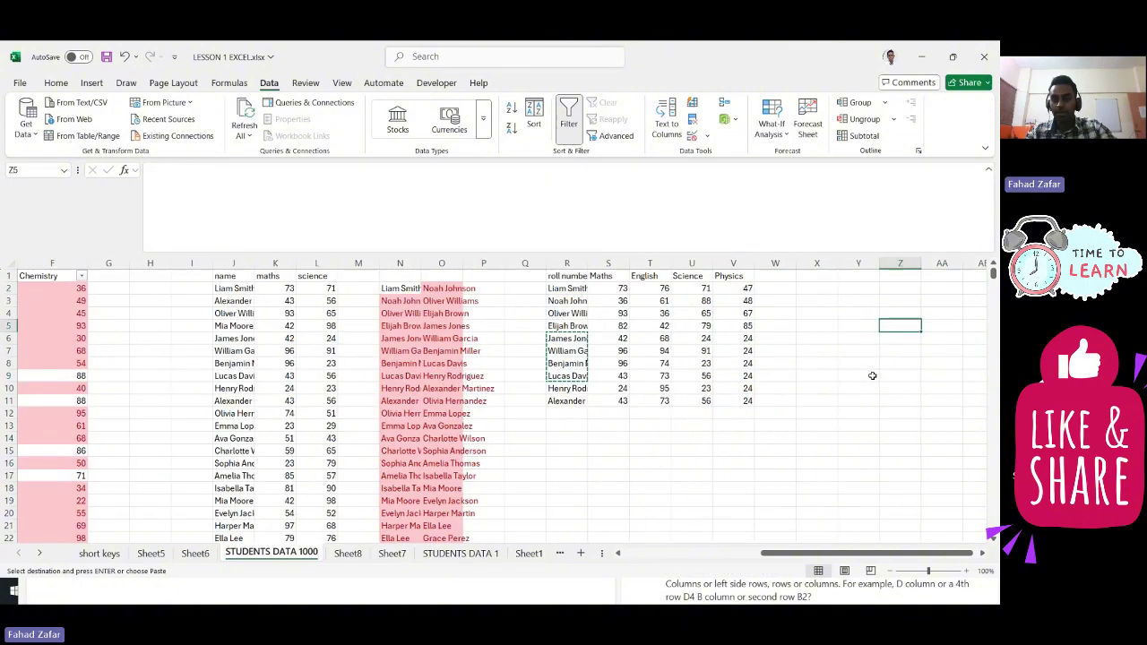
{"action": "key", "text": "Left"}
{"action": "key", "text": "Up"}
{"action": "key", "text": "Up"}
{"action": "key", "text": "Up"}
{"action": "key", "text": "ctrl+v"}
Step: Enter the header name in Y1 and english in Z1 above the new list
{"action": "key", "text": "Left"}
{"action": "key", "text": "Up"}
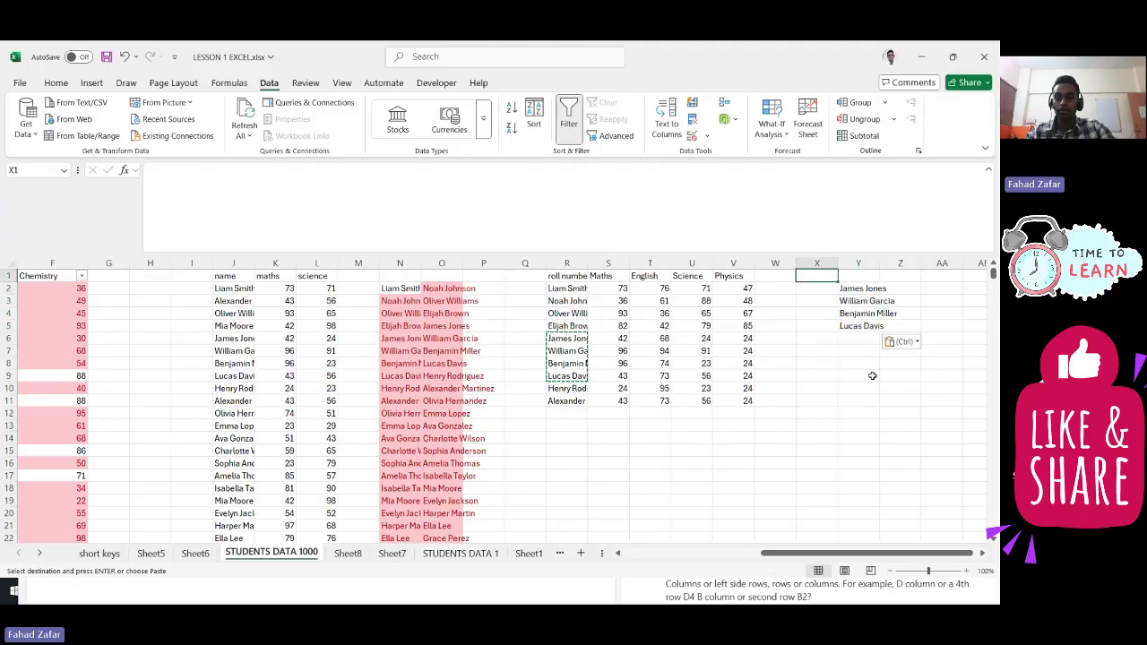
{"action": "key", "text": "Right"}
{"action": "type", "text": "name"}
{"action": "key", "text": "Right"}
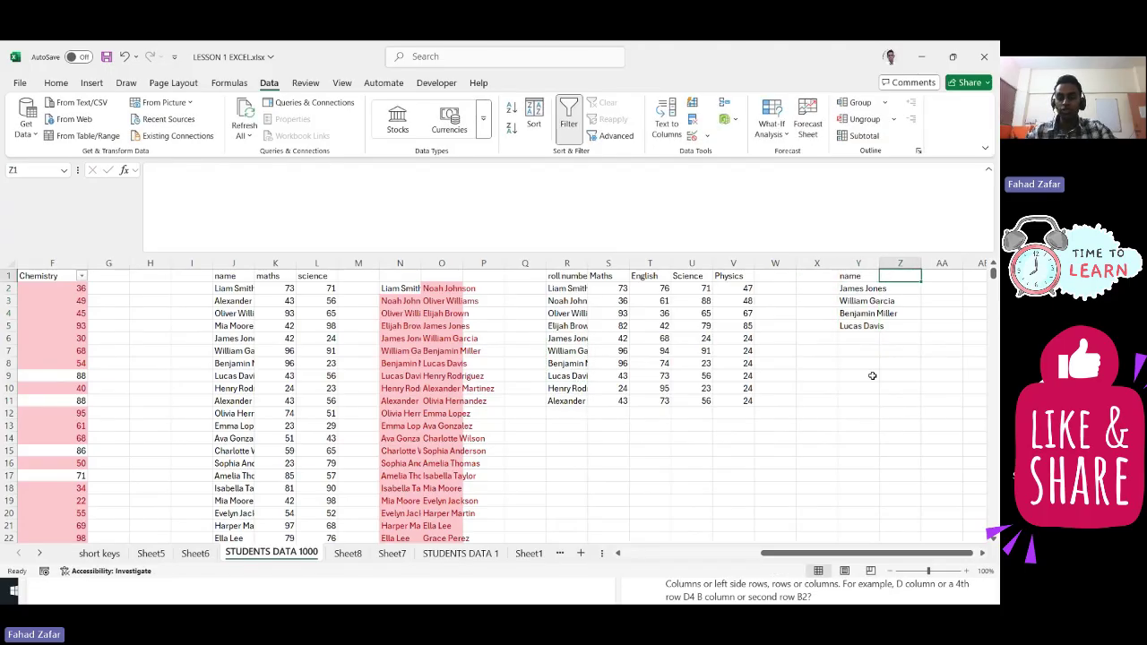
{"action": "type", "text": "english"}
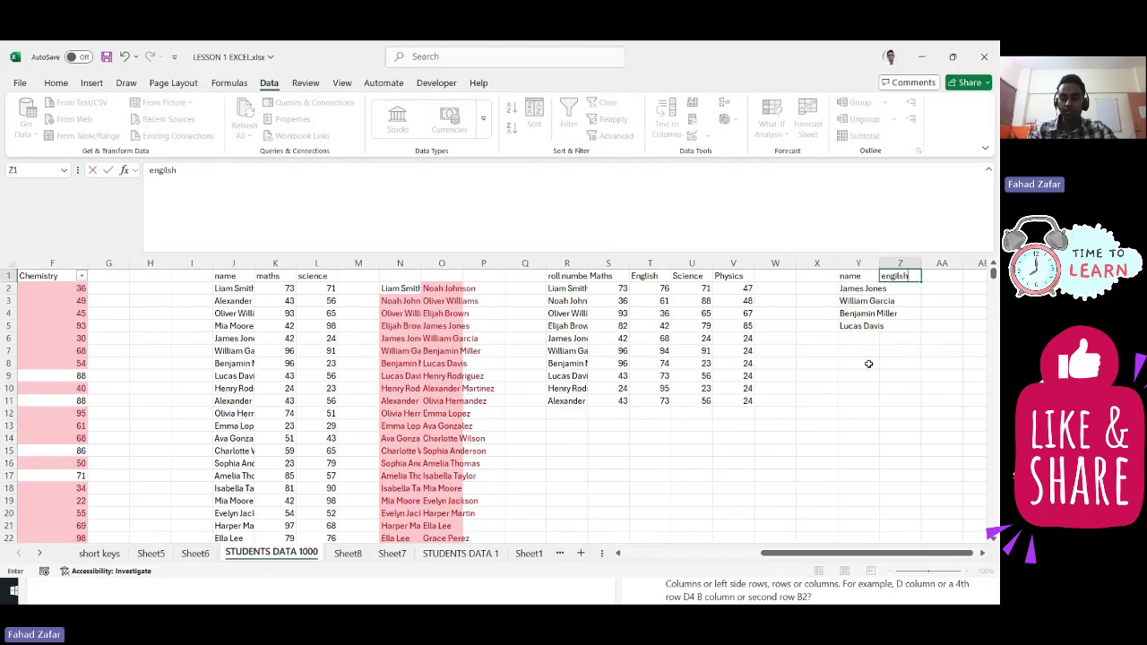
{"action": "key", "text": "BackSpace"}
{"action": "key", "text": "BackSpace"}
{"action": "key", "text": "BackSpace"}
{"action": "type", "text": "i"}
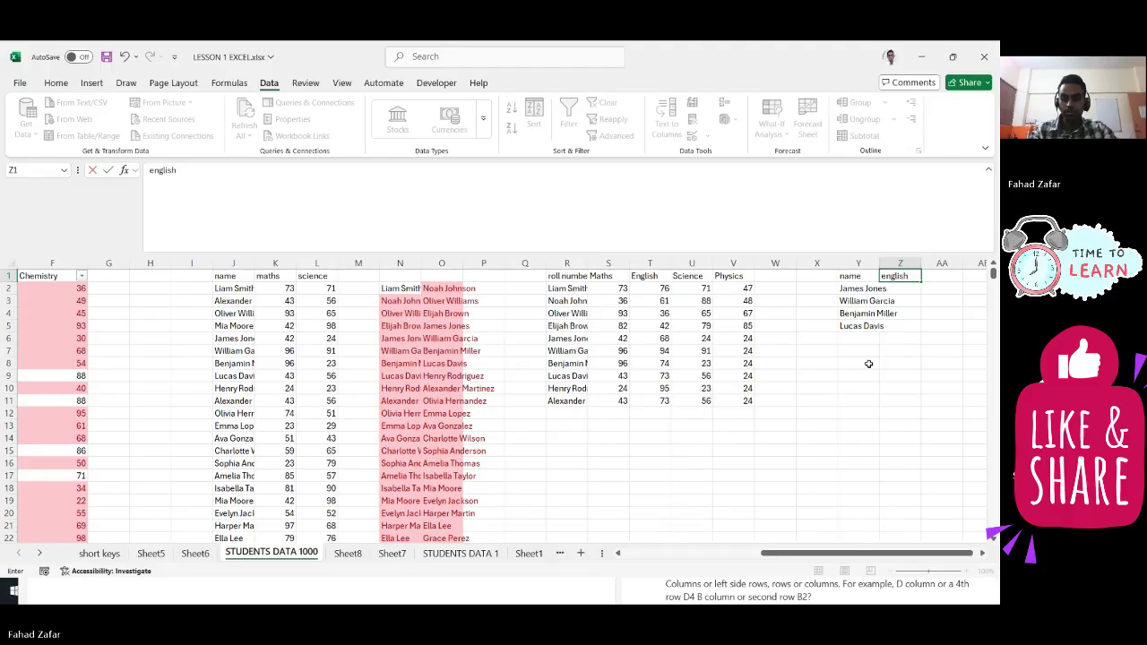
{"action": "key", "text": "Return"}
Step: Start a VLOOKUP formula in Z2 with the student name in Y2 as the lookup value
{"action": "key", "text": "Left"}
{"action": "key", "text": "Left"}
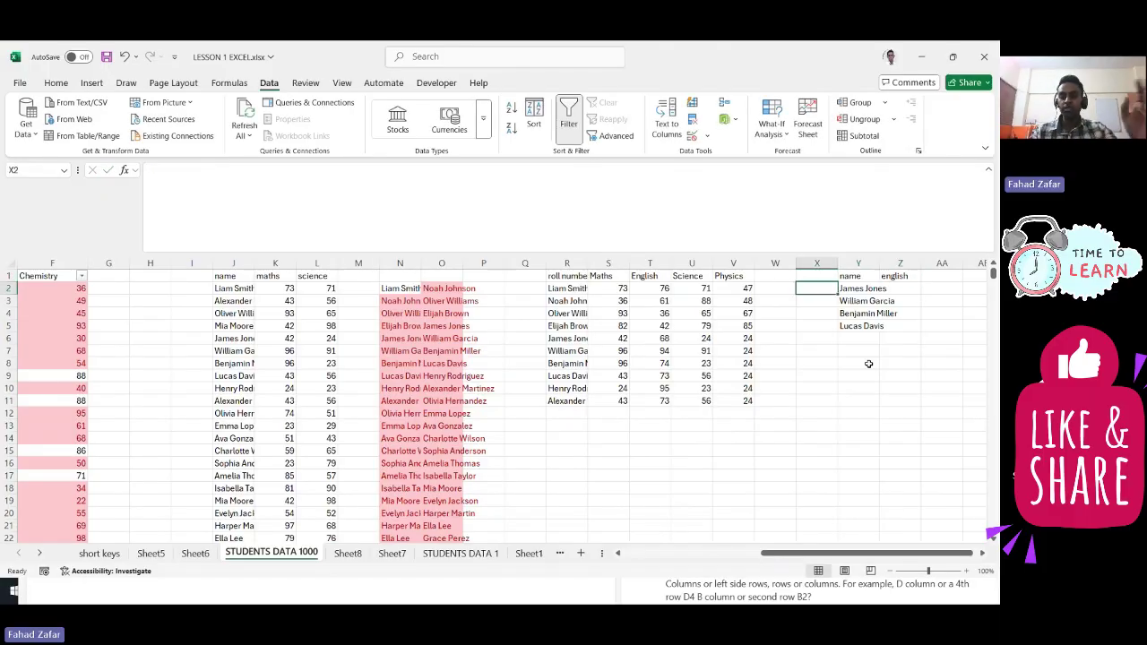
{"action": "key", "text": "Right"}
{"action": "key", "text": "Right"}
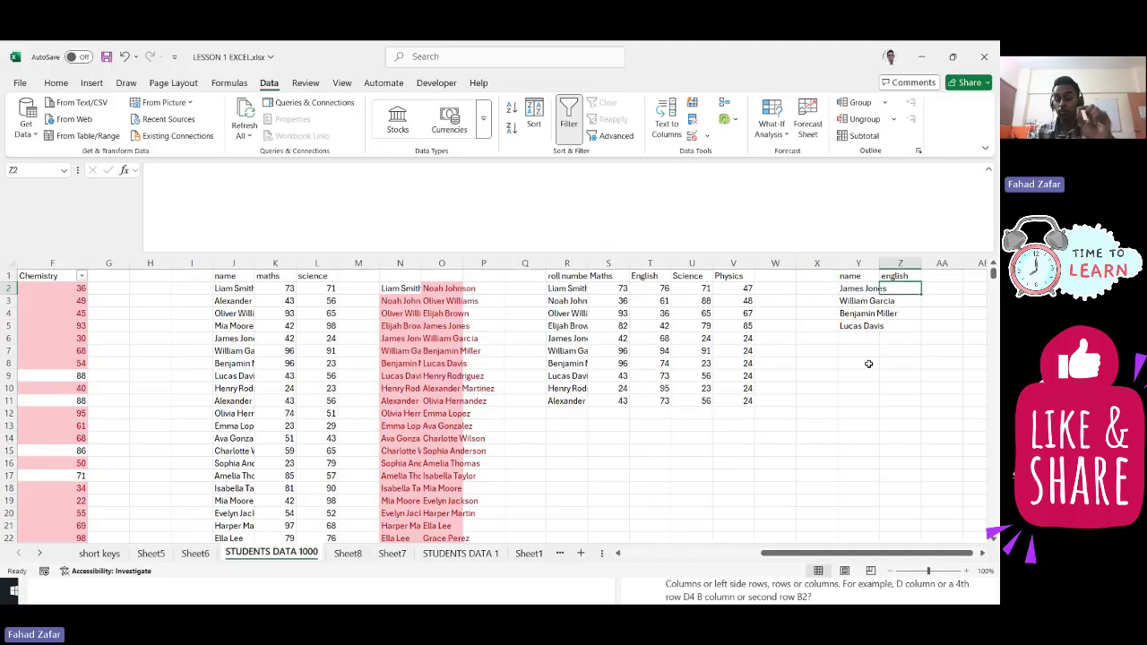
{"action": "type", "text": "=v"}
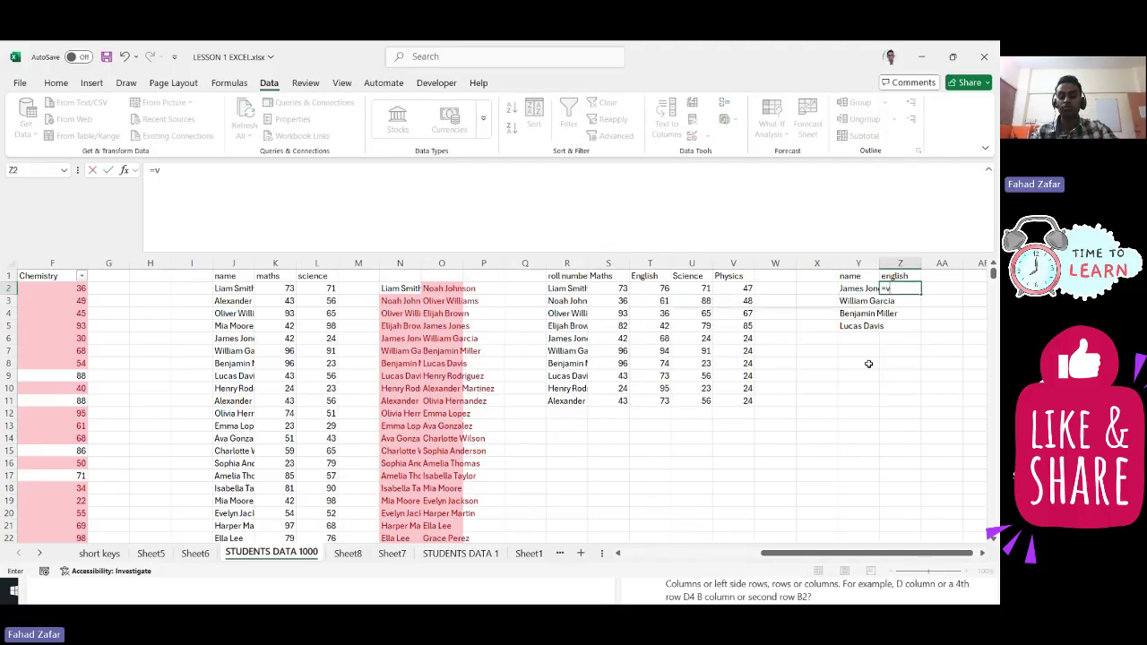
{"action": "type", "text": "lookup"}
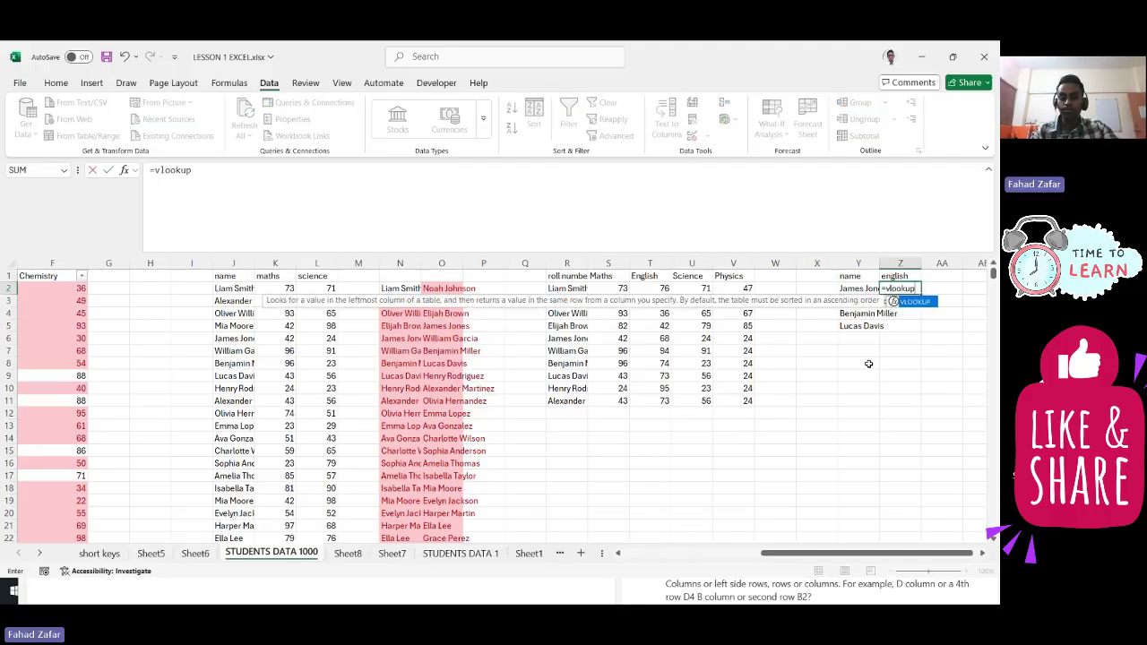
{"action": "type", "text": "("}
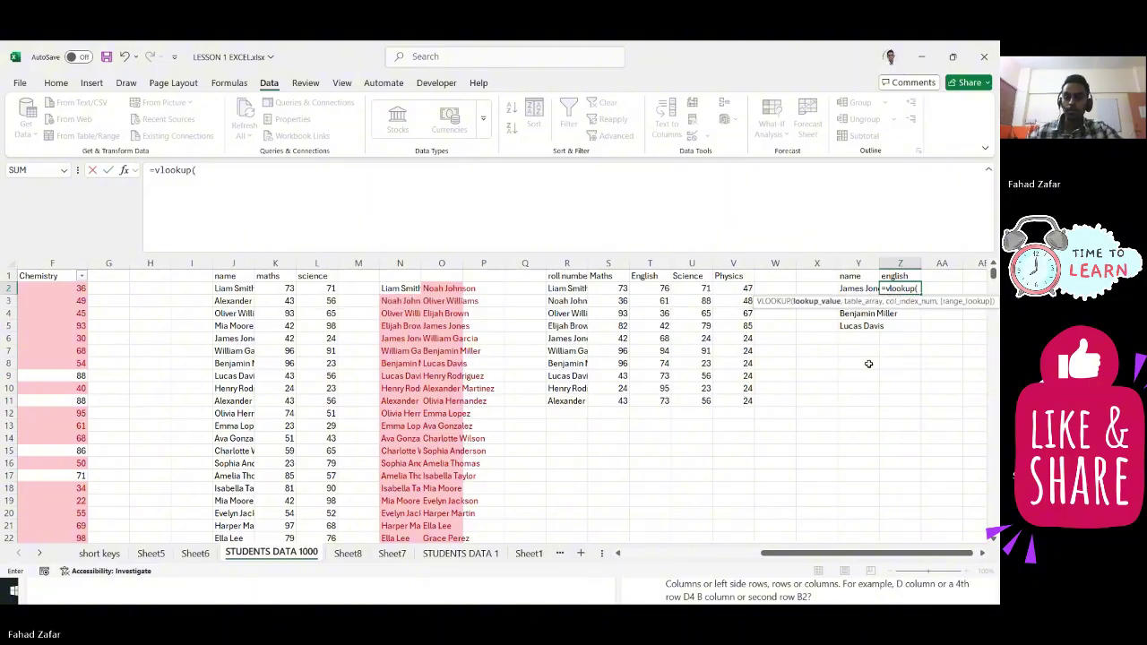
{"action": "left_click", "coordinate": [861, 288]}
{"action": "type", "text": ","}
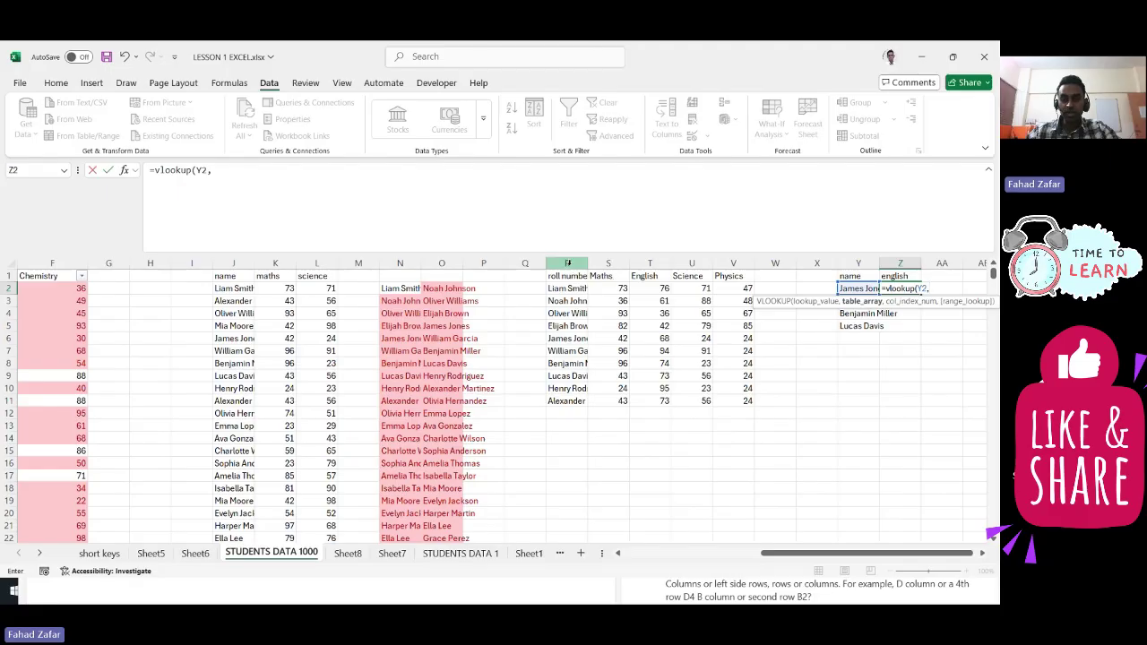
Step: Complete the Z2 formula with columns R:T as the table, column index 3 and 0 for an exact match
{"action": "left_click", "coordinate": [574, 262]}
{"action": "left_click_drag", "start_coordinate": [573, 262], "coordinate": [650, 262]}
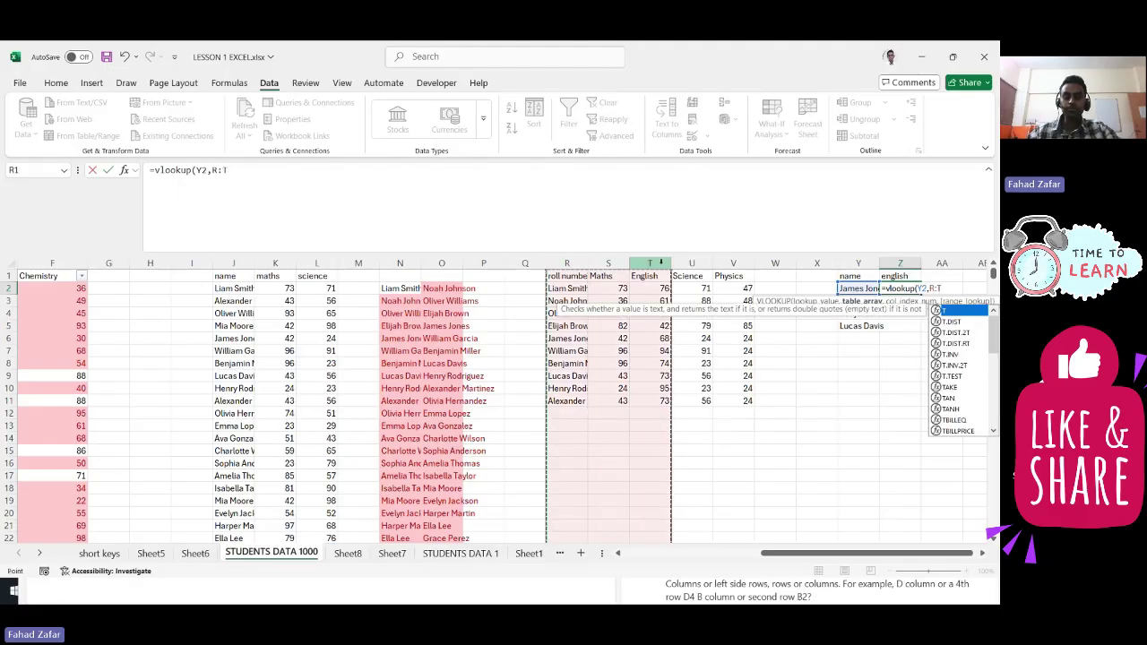
{"action": "type", "text": ","}
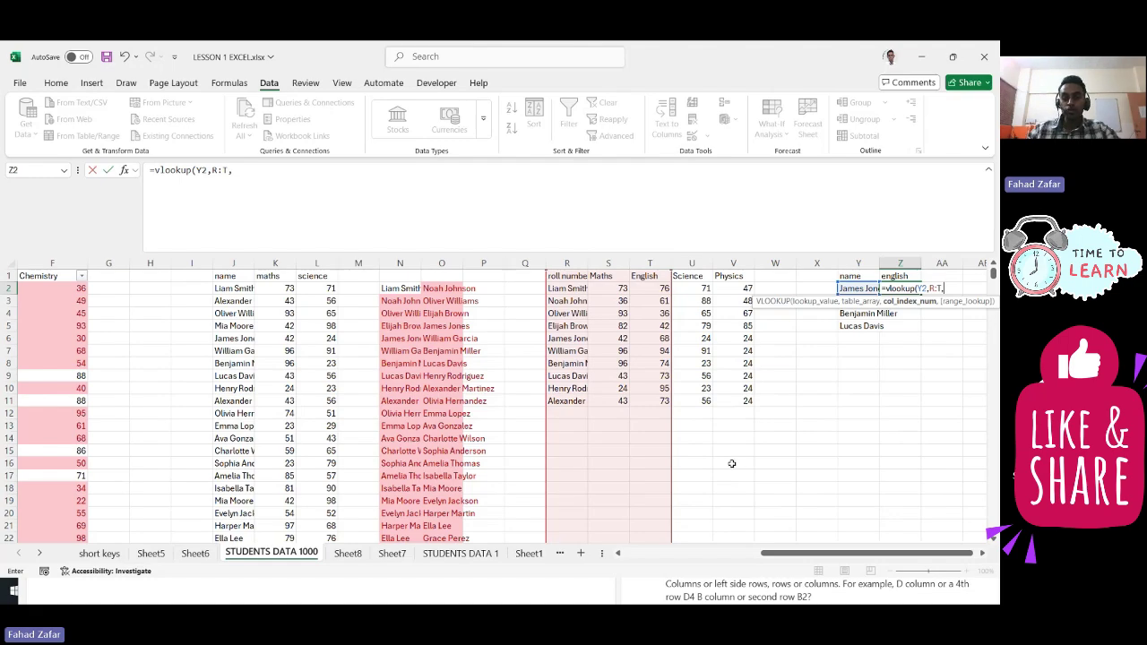
{"action": "left_click_drag", "start_coordinate": [794, 554], "coordinate": [655, 554]}
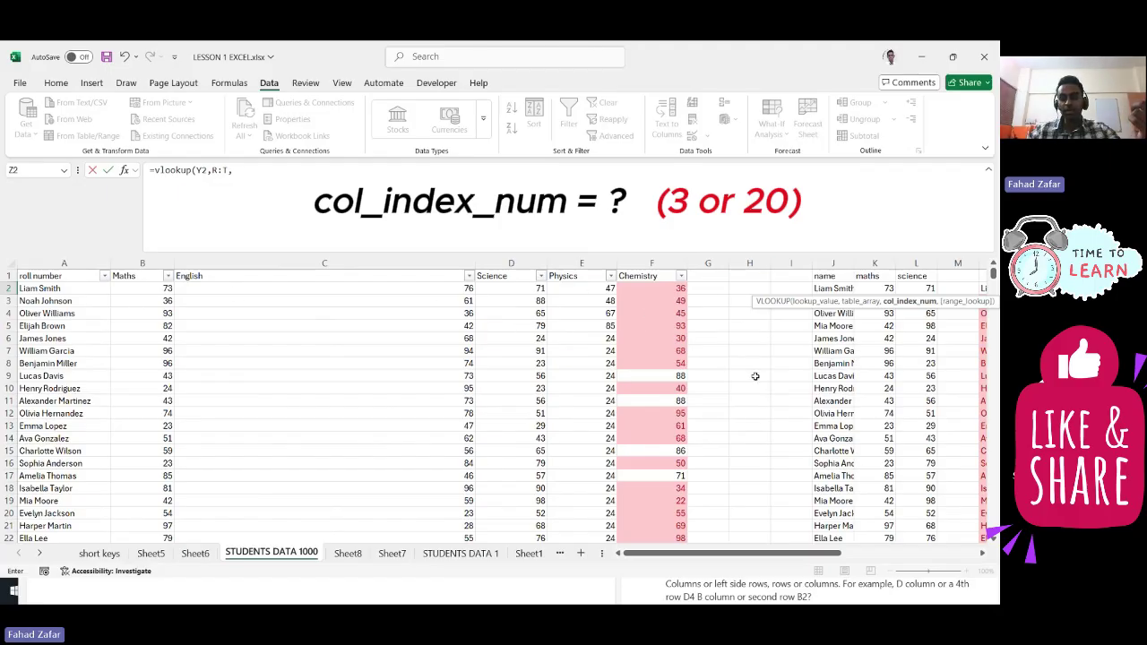
{"action": "left_click_drag", "start_coordinate": [776, 552], "coordinate": [915, 552]}
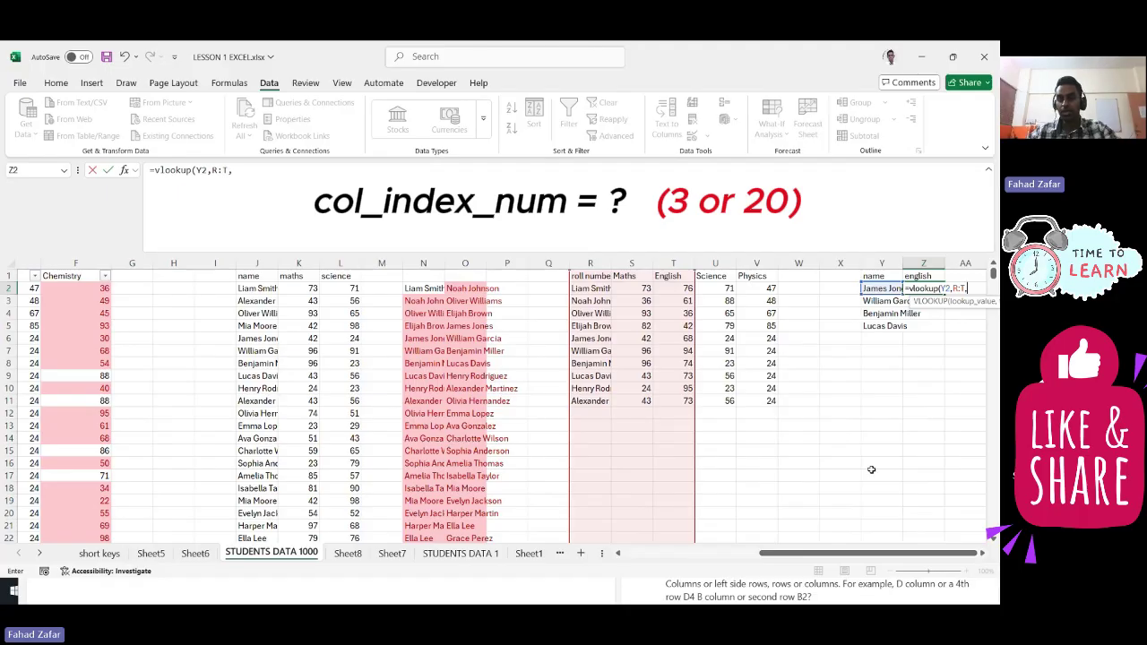
{"action": "type", "text": "20"}
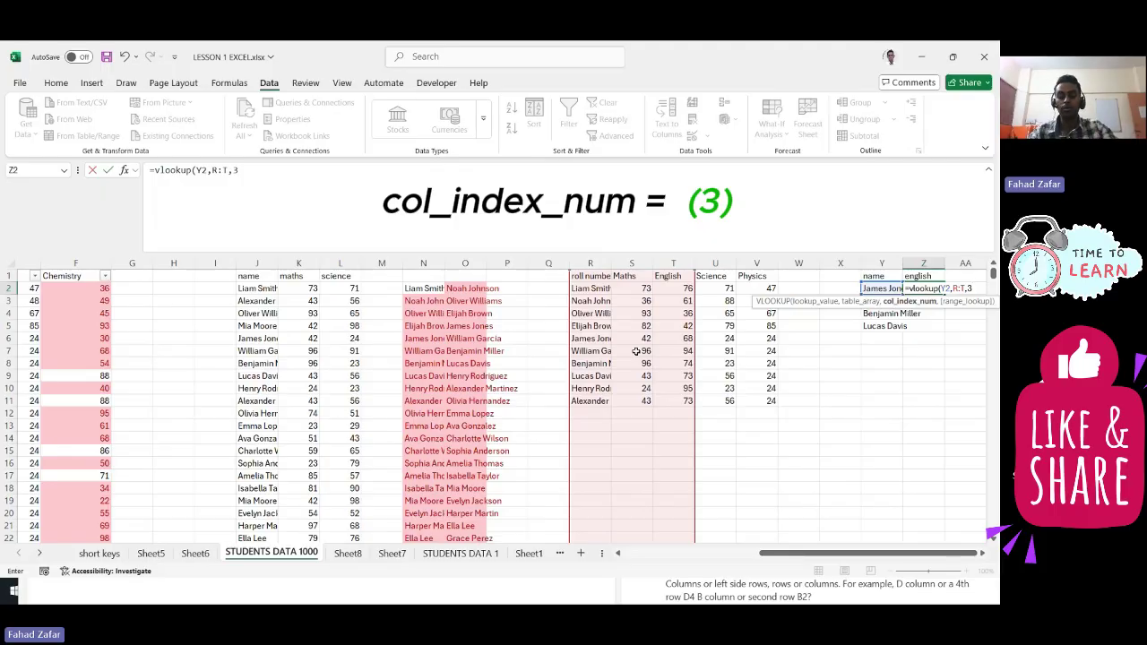
{"action": "type", "text": ",0"}
{"action": "key", "text": "Return"}
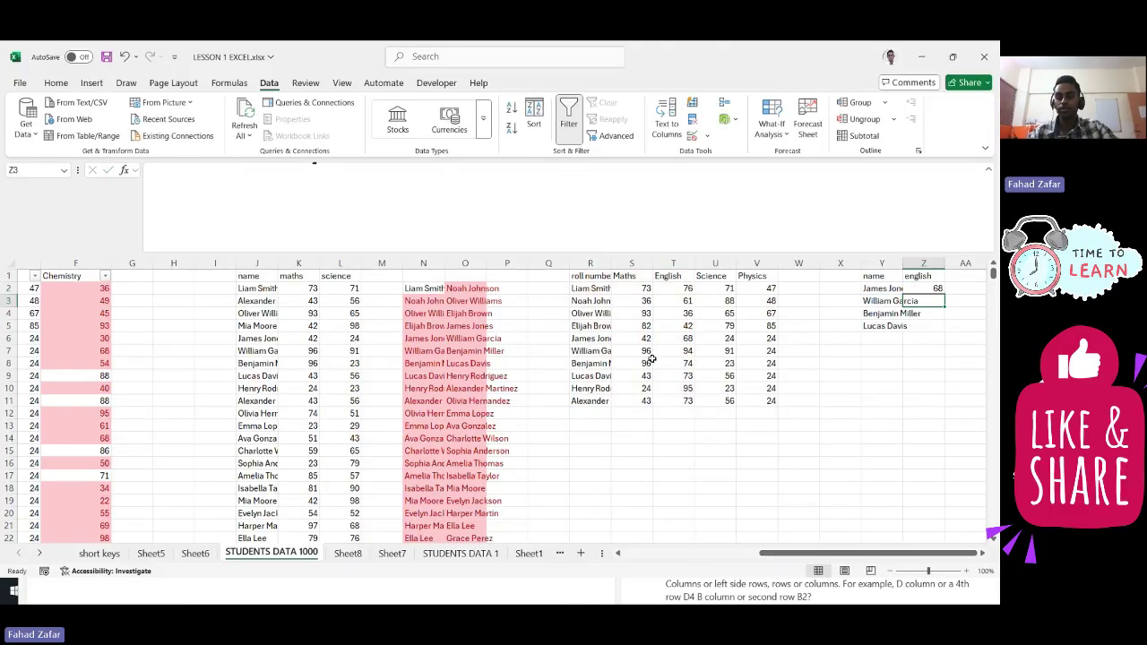
Step: Fill the english VLOOKUP from Z2 down to Z5
{"action": "key", "text": "Left"}
{"action": "key", "text": "Down"}
{"action": "key", "text": "Down"}
{"action": "key", "text": "Right"}
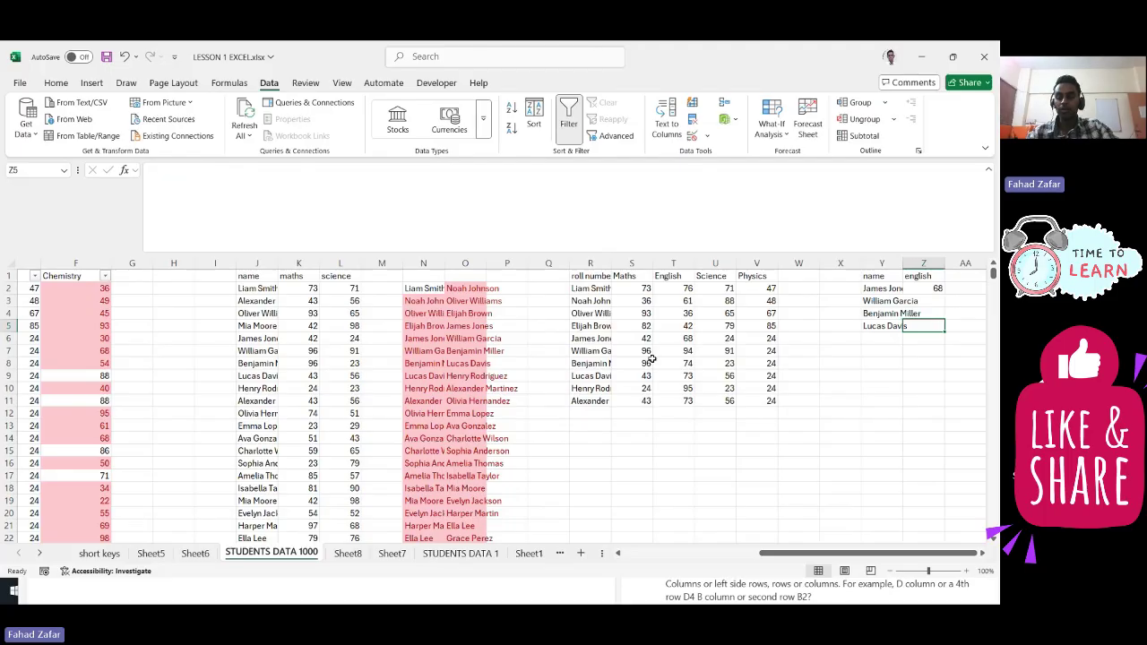
{"action": "key", "text": "shift+Up"}
{"action": "key", "text": "shift+Up"}
{"action": "key", "text": "shift+Up"}
{"action": "key", "text": "ctrl+d"}
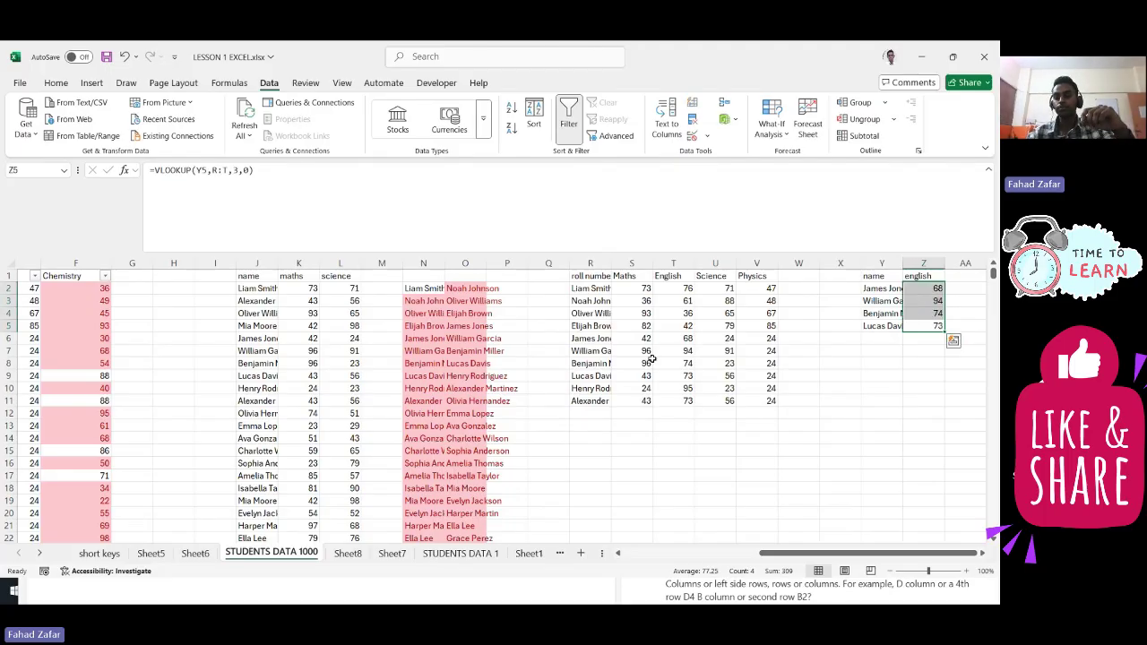